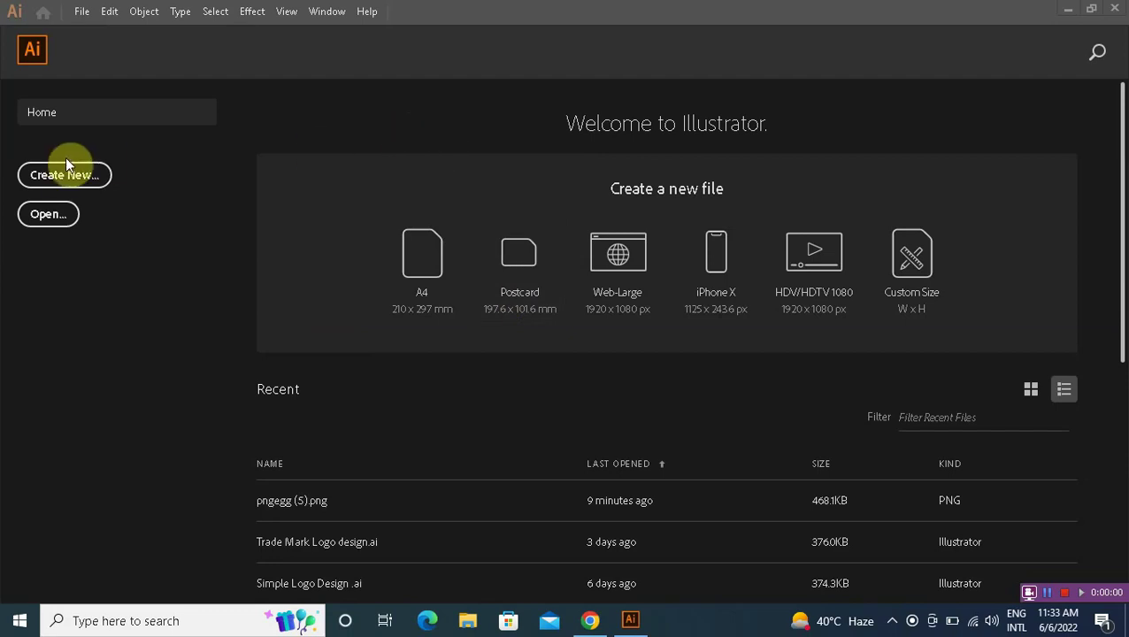
Step: Create a new 800 x 600 px document named "product discount logo"
{"action": "left_click", "coordinate": [64, 171]}
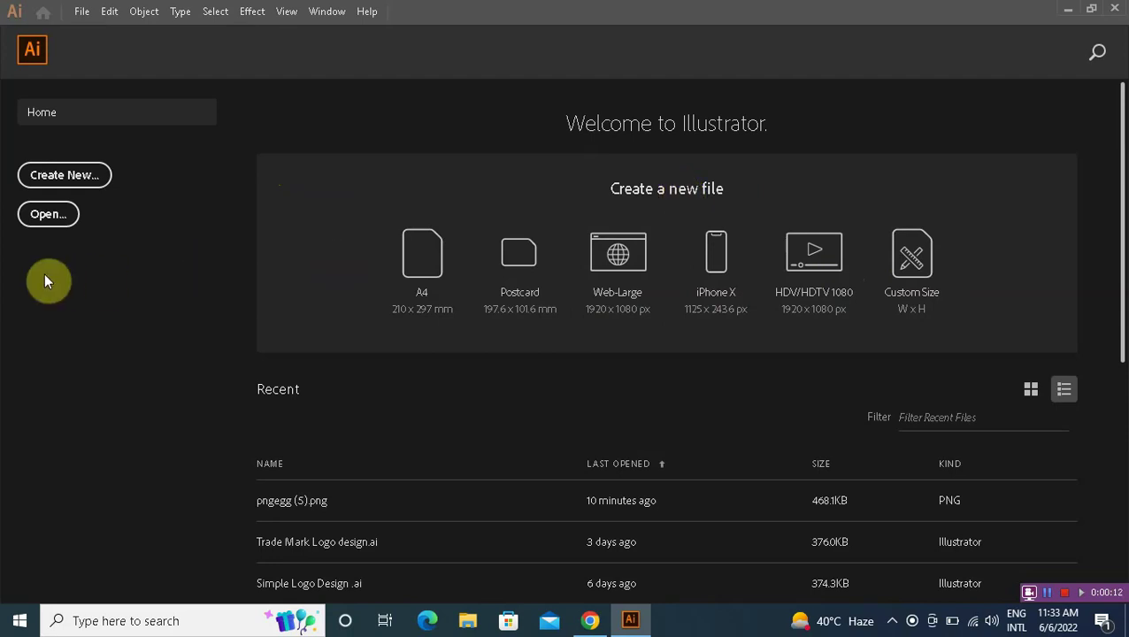
{"action": "left_click", "coordinate": [45, 175]}
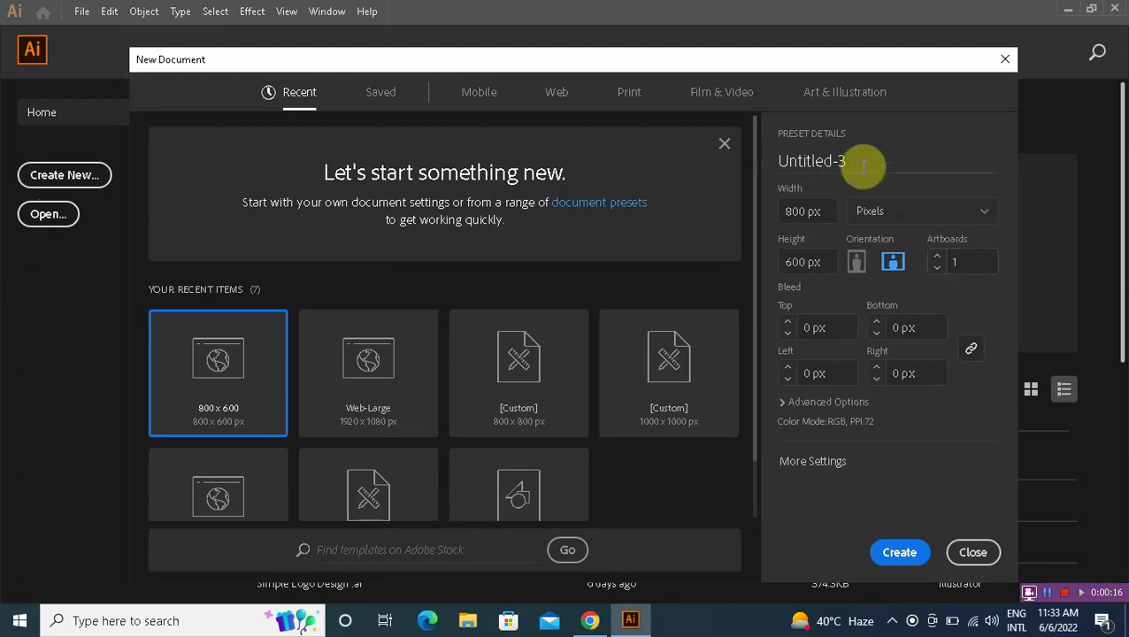
{"action": "left_click", "coordinate": [863, 164]}
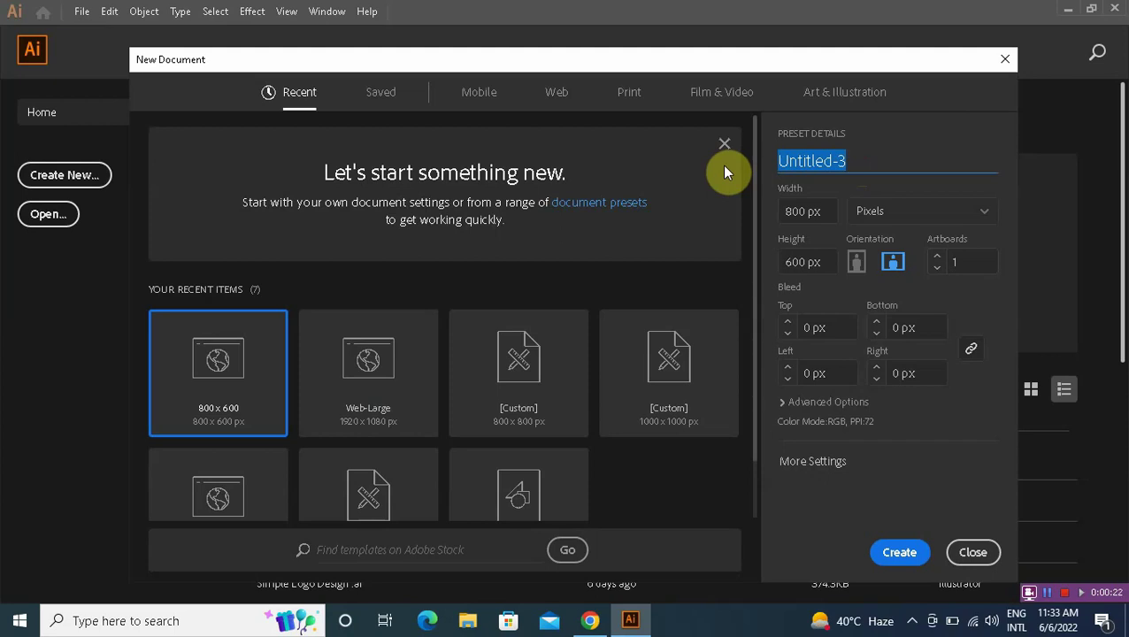
{"action": "type", "text": "prod"}
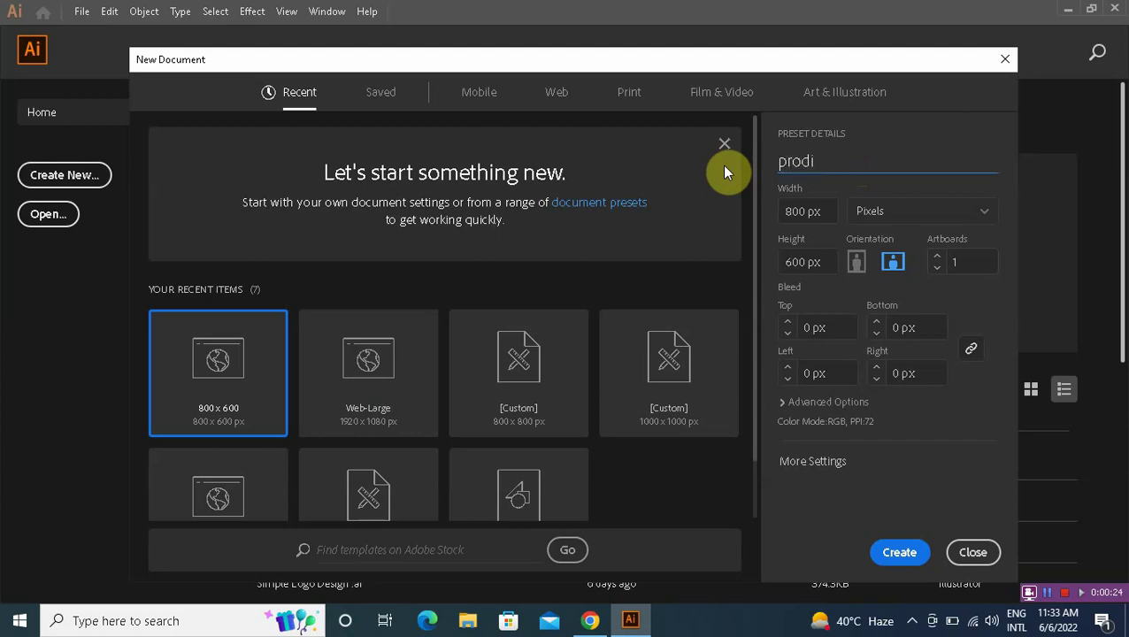
{"action": "type", "text": "uct discount logo"}
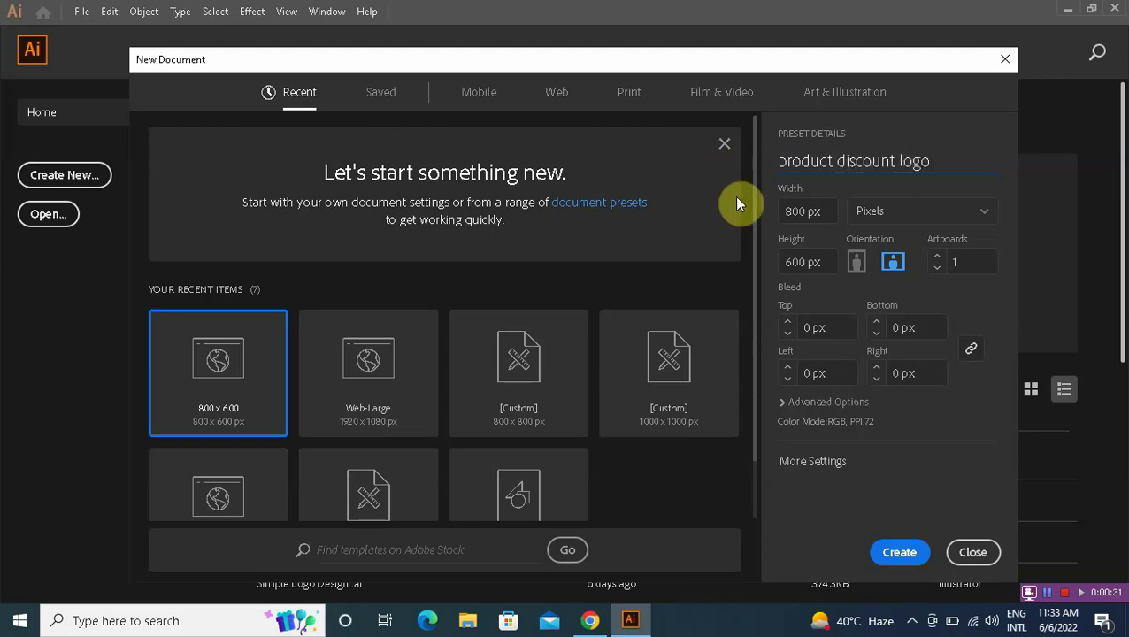
{"action": "left_click", "coordinate": [802, 209]}
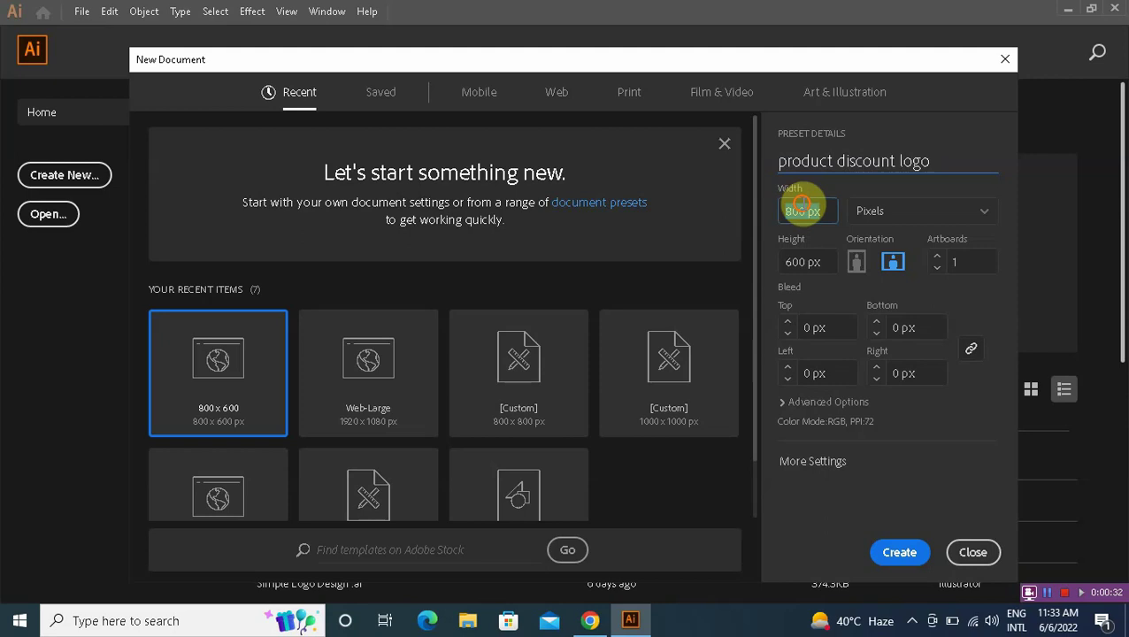
{"action": "left_click", "coordinate": [818, 254]}
{"action": "left_click", "coordinate": [912, 551]}
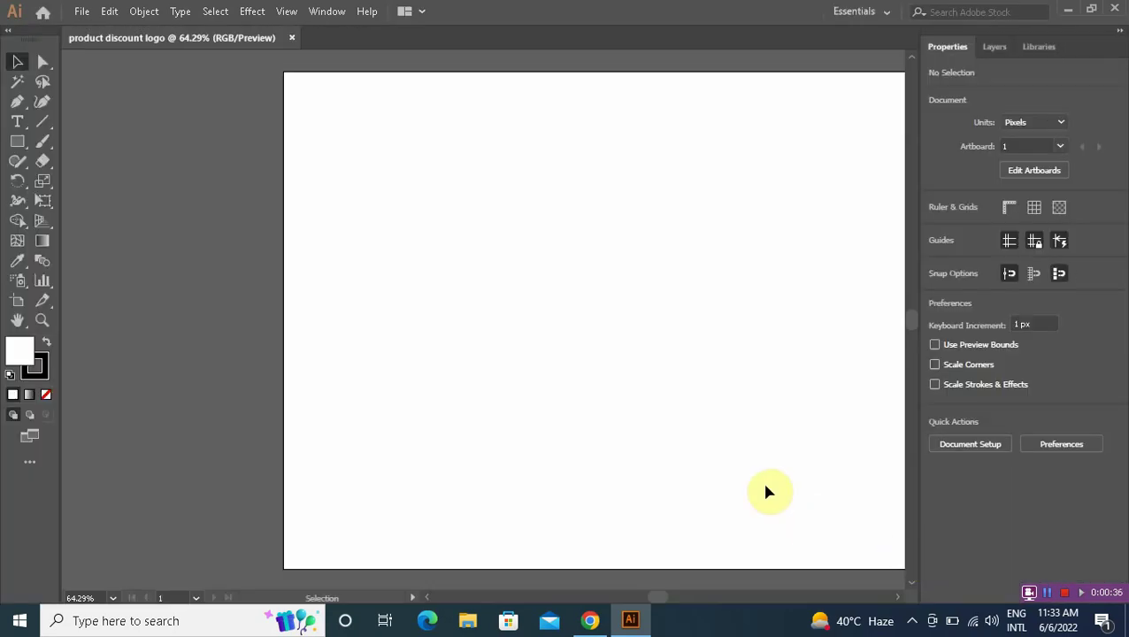
Step: Draw a circle about 430 px in diameter and move it near the artboard's center, at about X 381, Y 280 px
{"action": "left_click_drag", "start_coordinate": [610, 323], "coordinate": [477, 328]}
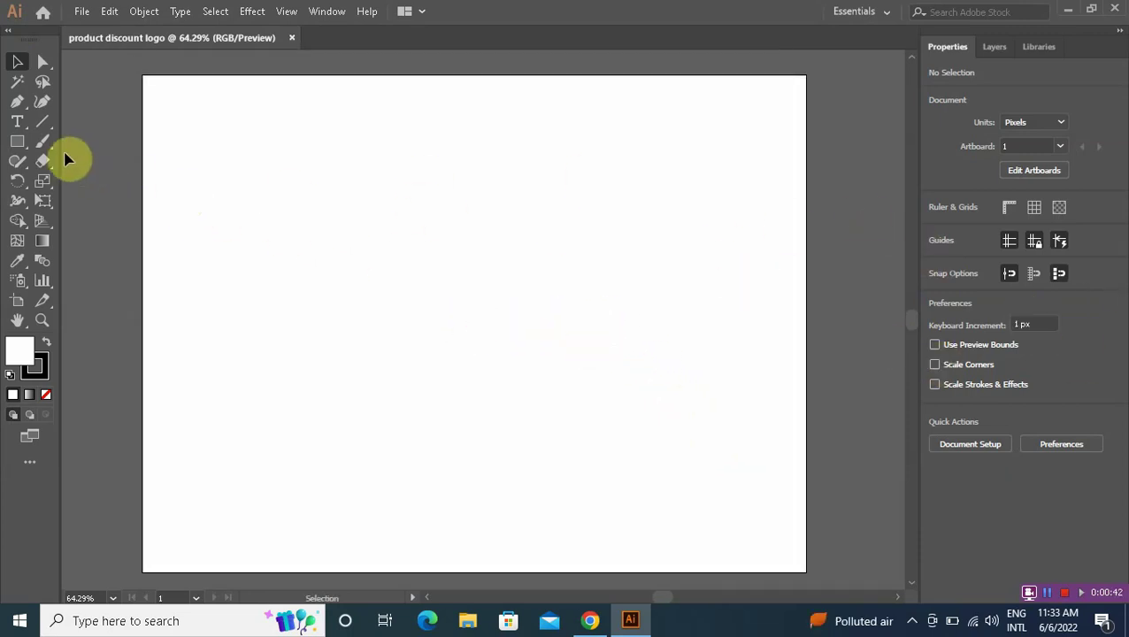
{"action": "left_click", "coordinate": [18, 143]}
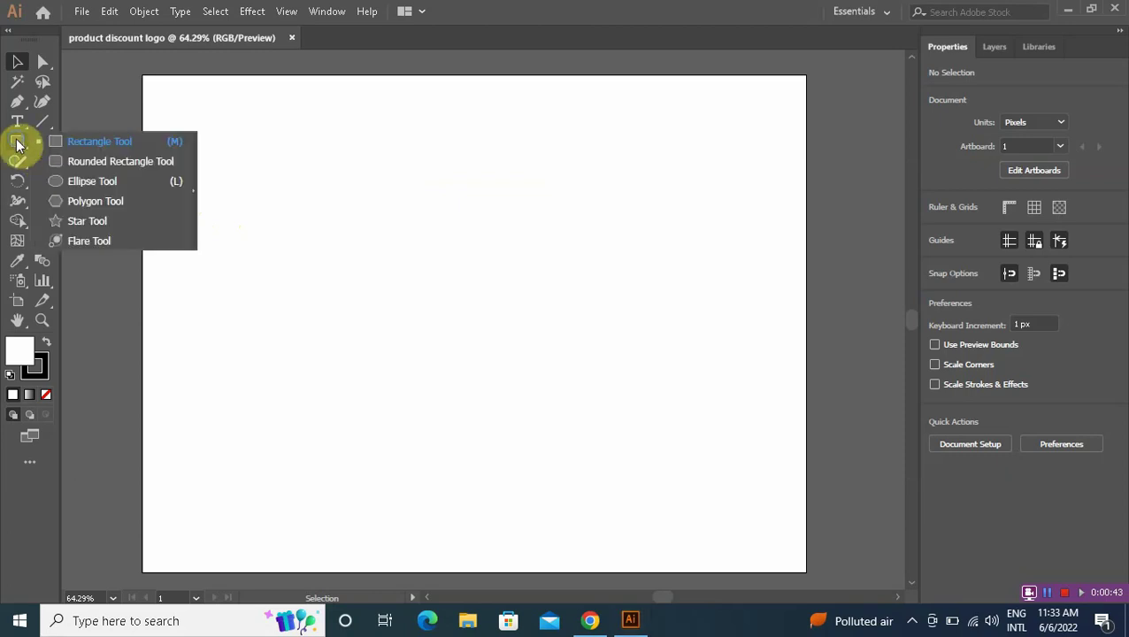
{"action": "left_click", "coordinate": [71, 181]}
{"action": "left_click_drag", "start_coordinate": [233, 180], "coordinate": [589, 449]}
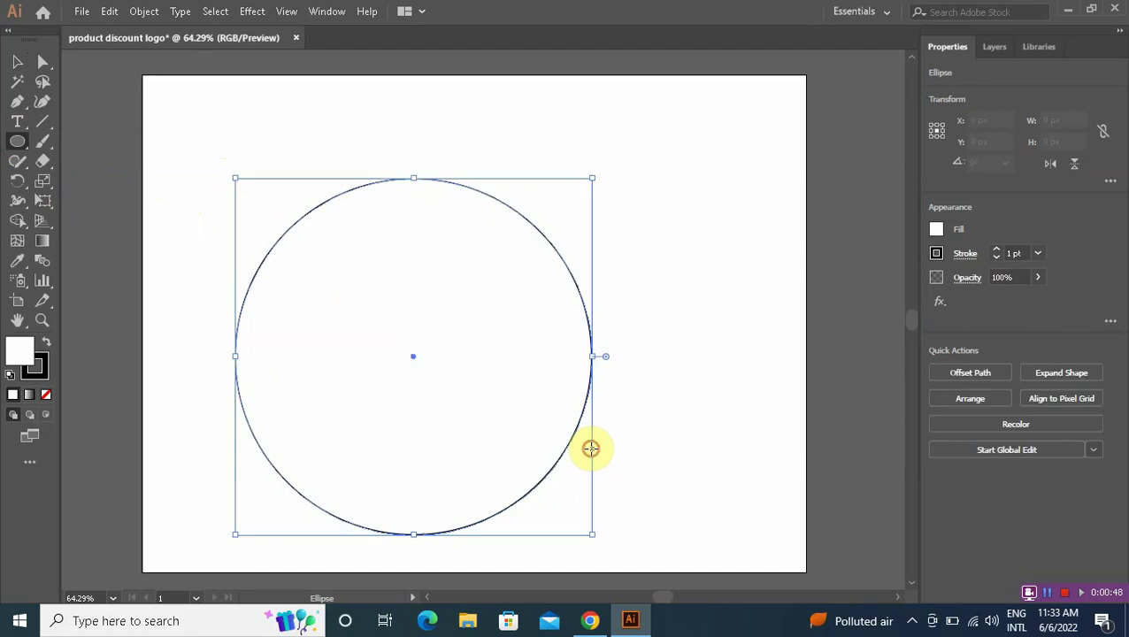
{"action": "left_click", "coordinate": [16, 64]}
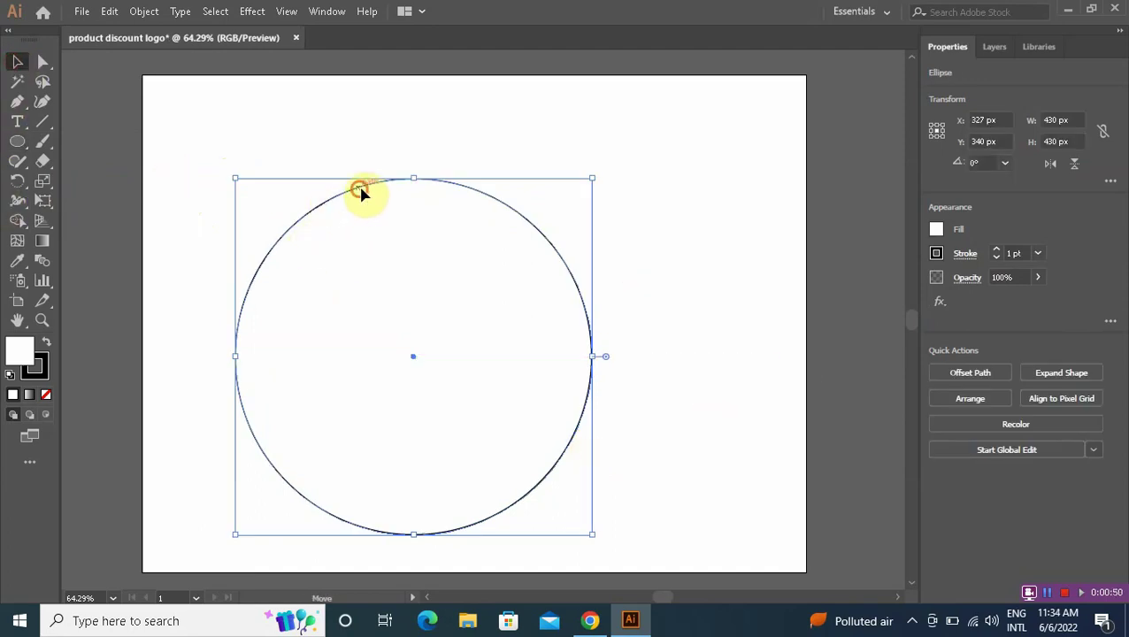
{"action": "left_click_drag", "start_coordinate": [362, 192], "coordinate": [406, 143]}
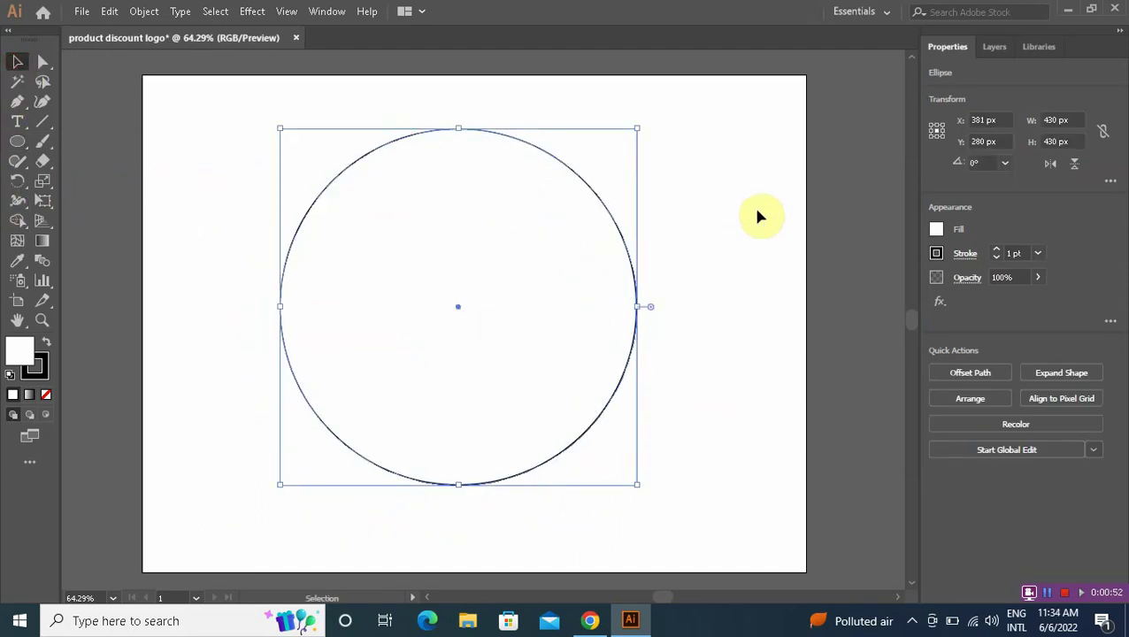
Step: Fill the circle with the orange swatch and set its stroke weight to 0
{"action": "left_click", "coordinate": [936, 230]}
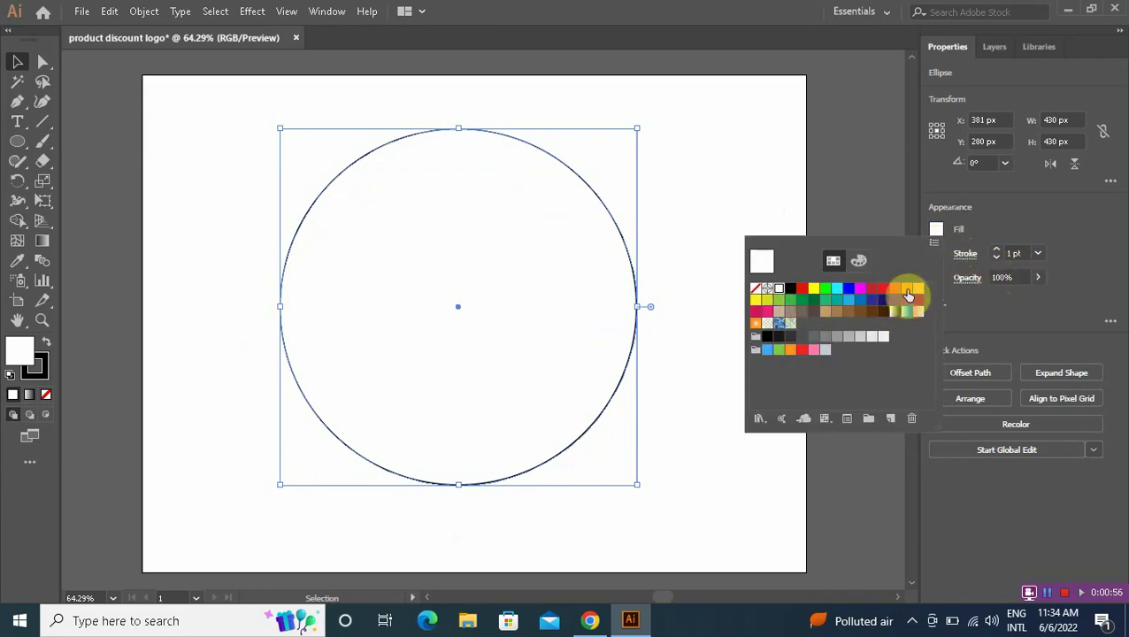
{"action": "left_click", "coordinate": [907, 291]}
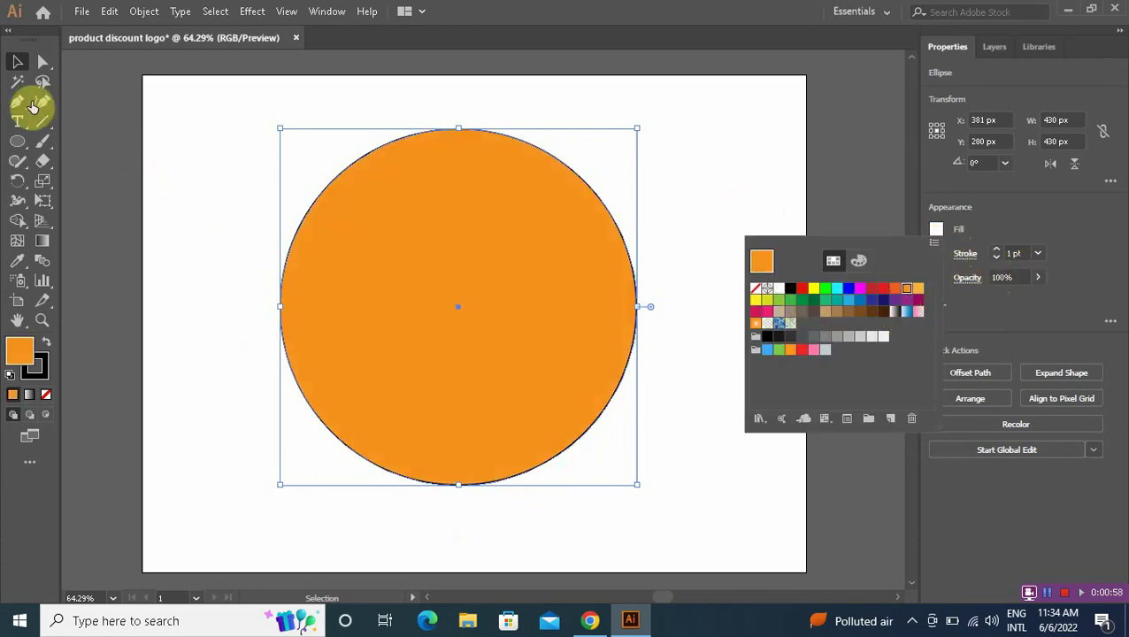
{"action": "left_click", "coordinate": [172, 113]}
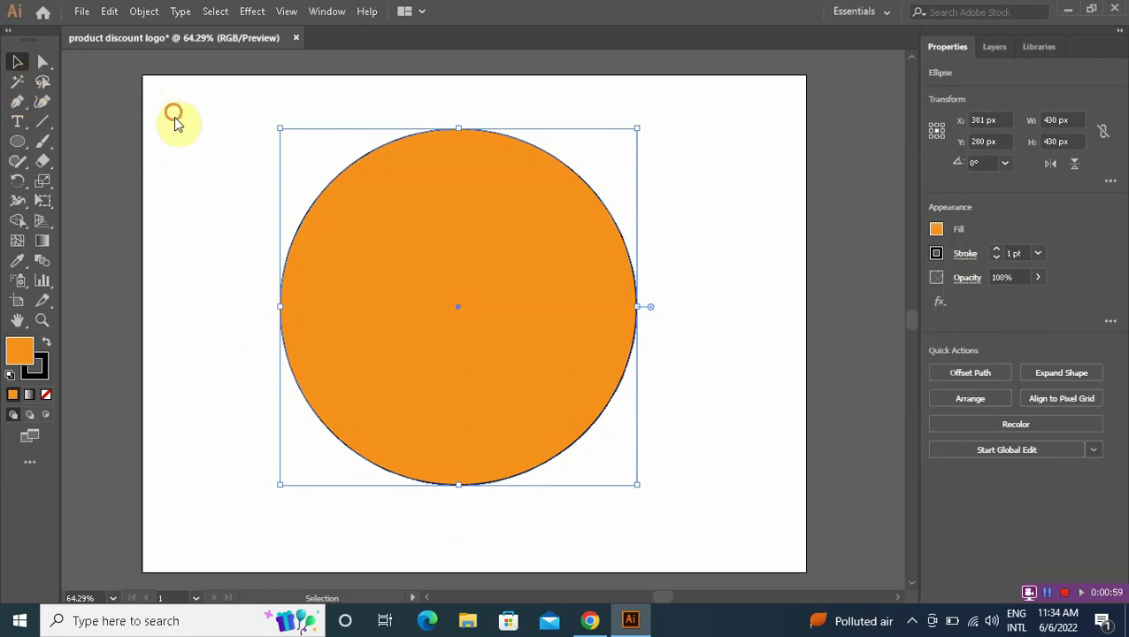
{"action": "left_click", "coordinate": [236, 126]}
{"action": "left_click_drag", "start_coordinate": [221, 112], "coordinate": [674, 442]}
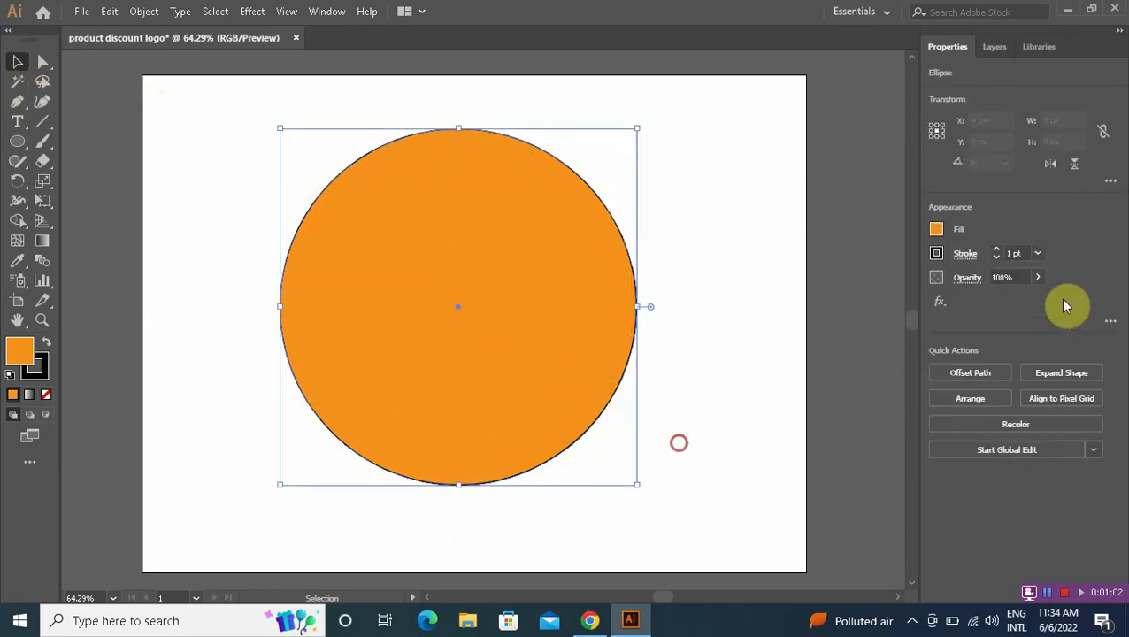
{"action": "left_click", "coordinate": [1019, 255]}
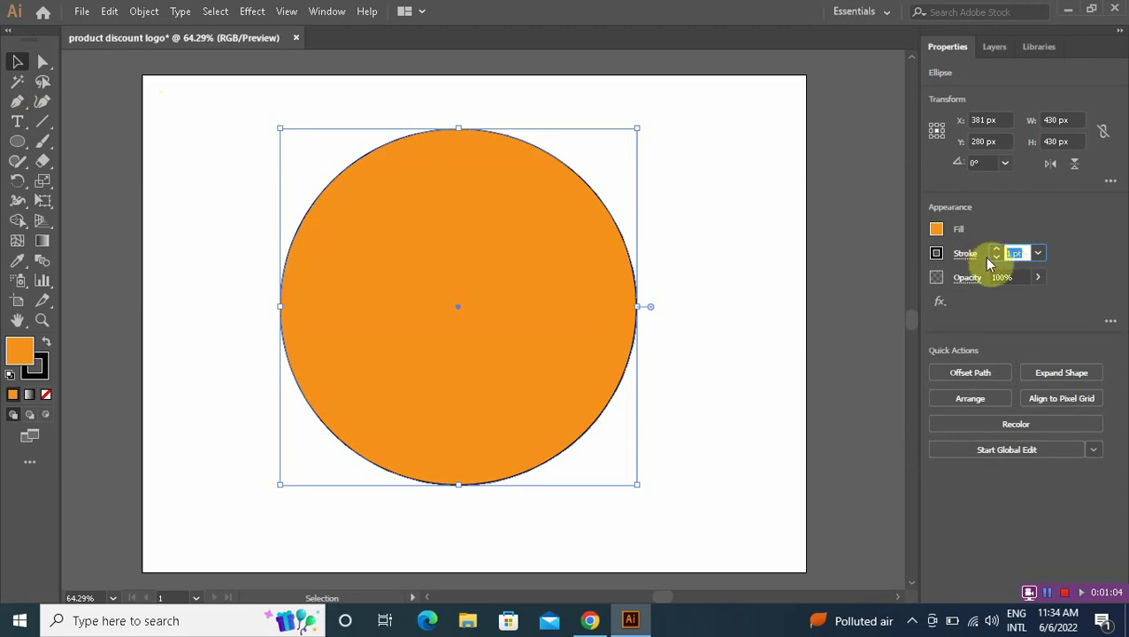
{"action": "type", "text": "0"}
{"action": "key", "text": "Return"}
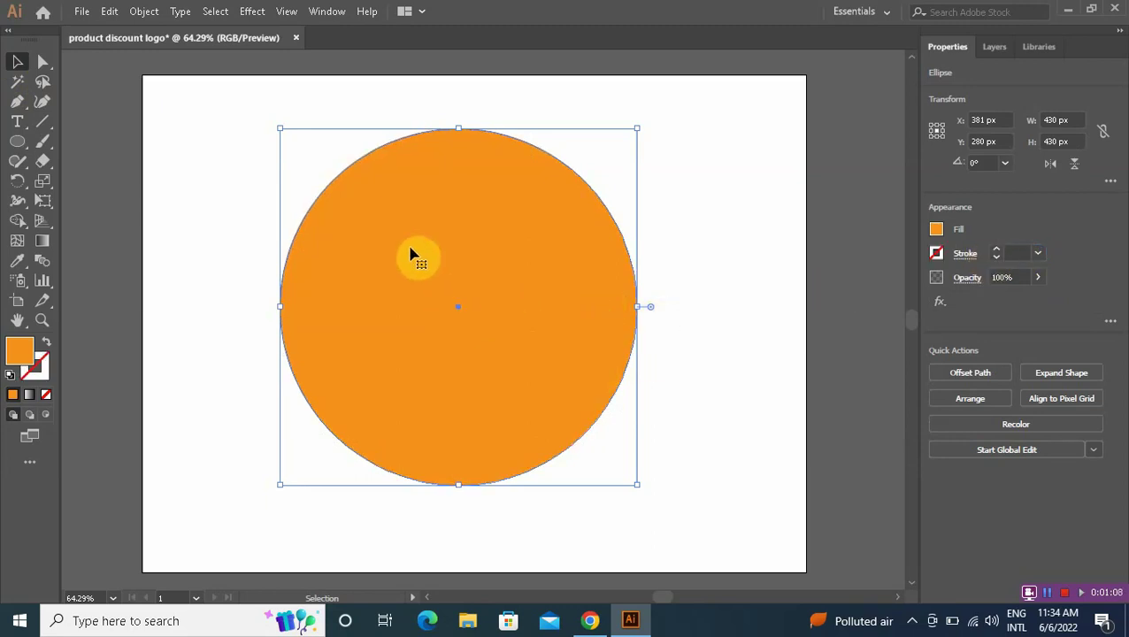
{"action": "left_click", "coordinate": [244, 190]}
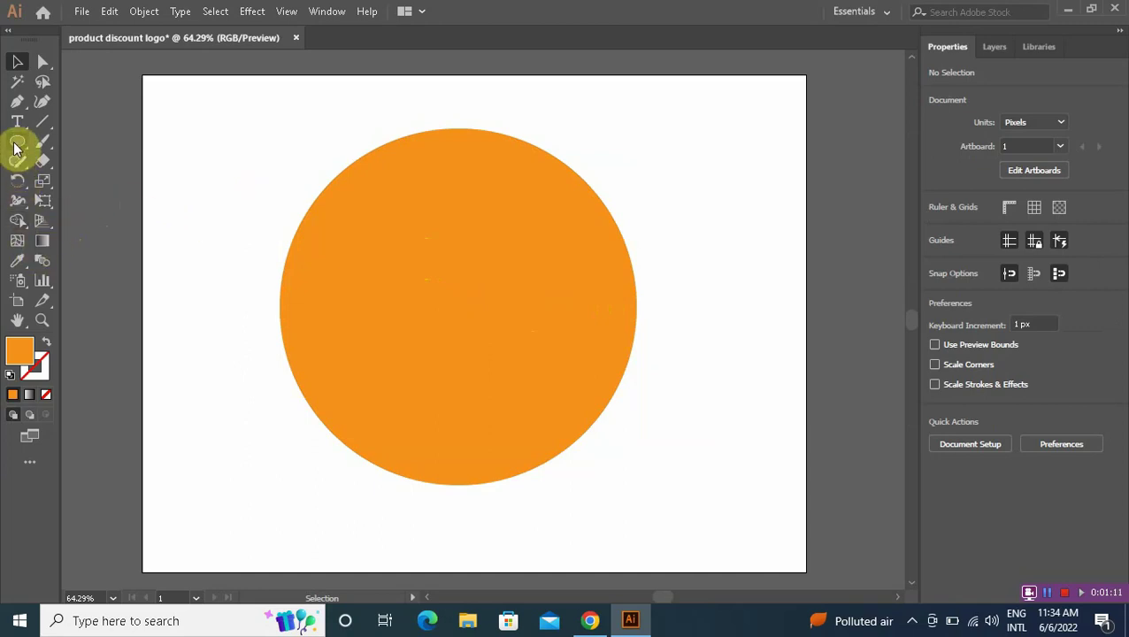
Step: Draw a rectangle about 261 x 524 px covering the circle's right half, with its left edge on the circle's vertical center line
{"action": "left_click_drag", "start_coordinate": [17, 142], "coordinate": [75, 143]}
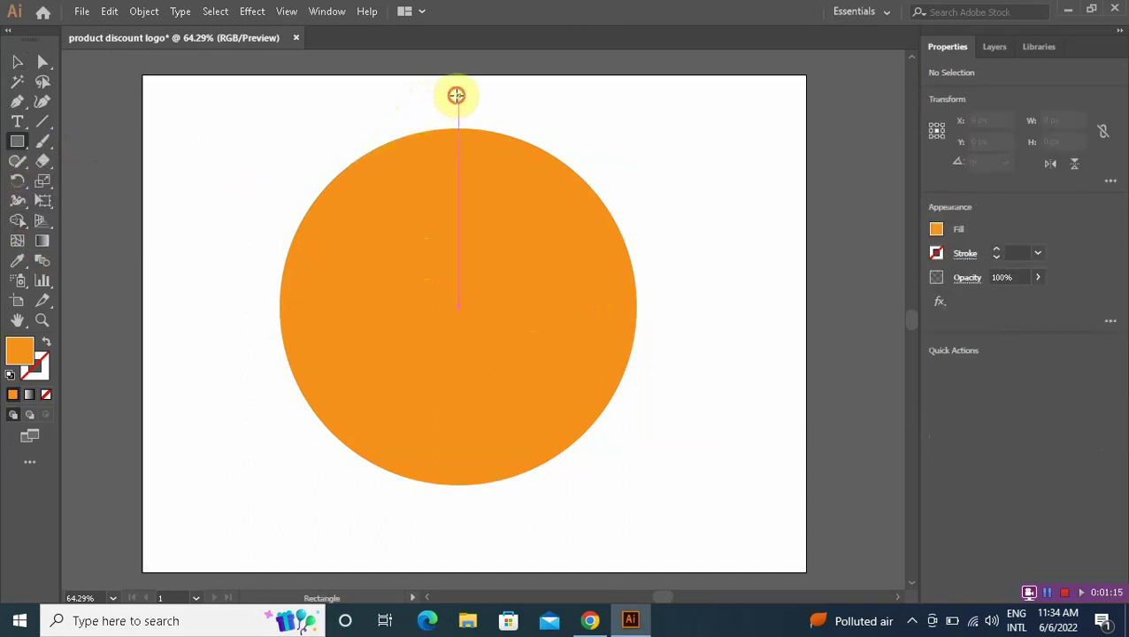
{"action": "left_click_drag", "start_coordinate": [456, 94], "coordinate": [675, 529]}
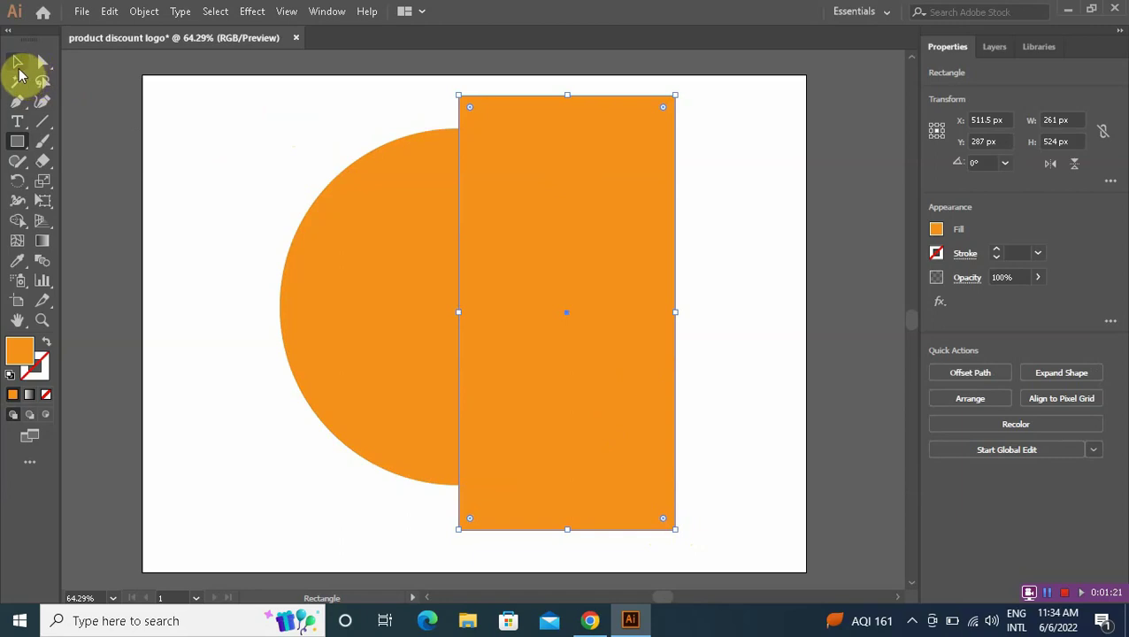
{"action": "left_click", "coordinate": [18, 63]}
{"action": "left_click", "coordinate": [198, 115]}
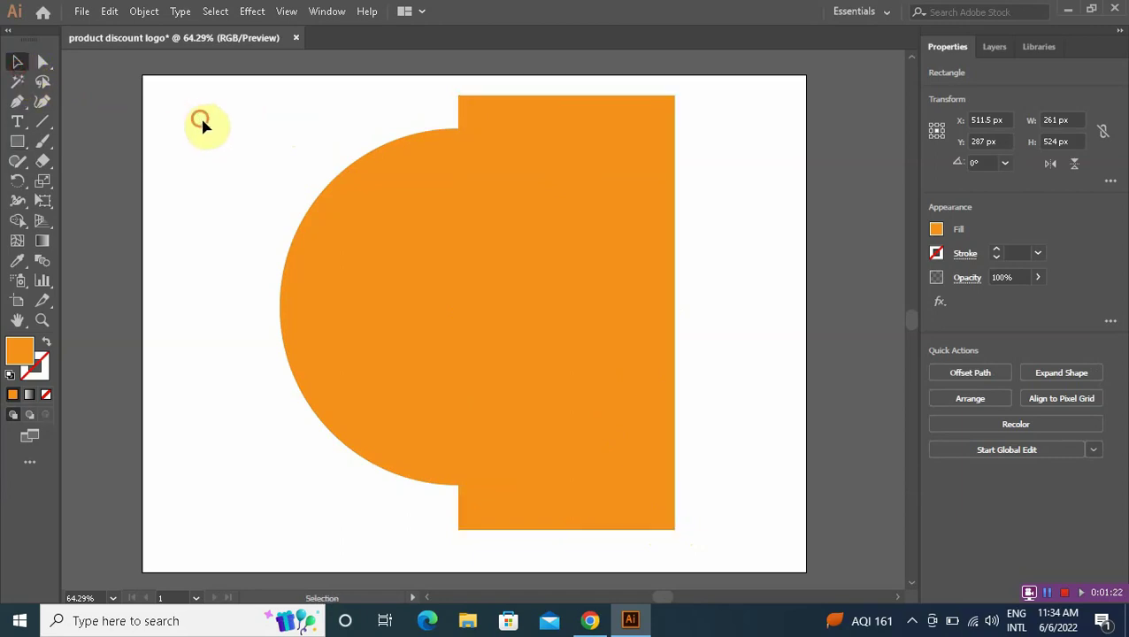
Step: Copy the orange circle and paste the duplicate directly in front of it
{"action": "left_click", "coordinate": [379, 225]}
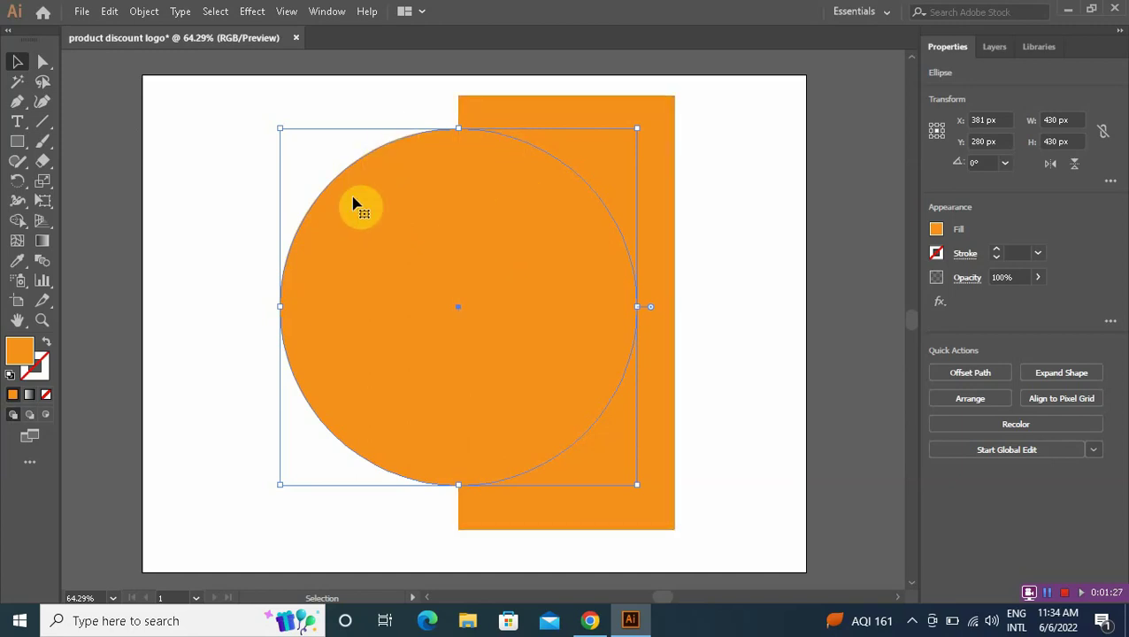
{"action": "left_click", "coordinate": [111, 12]}
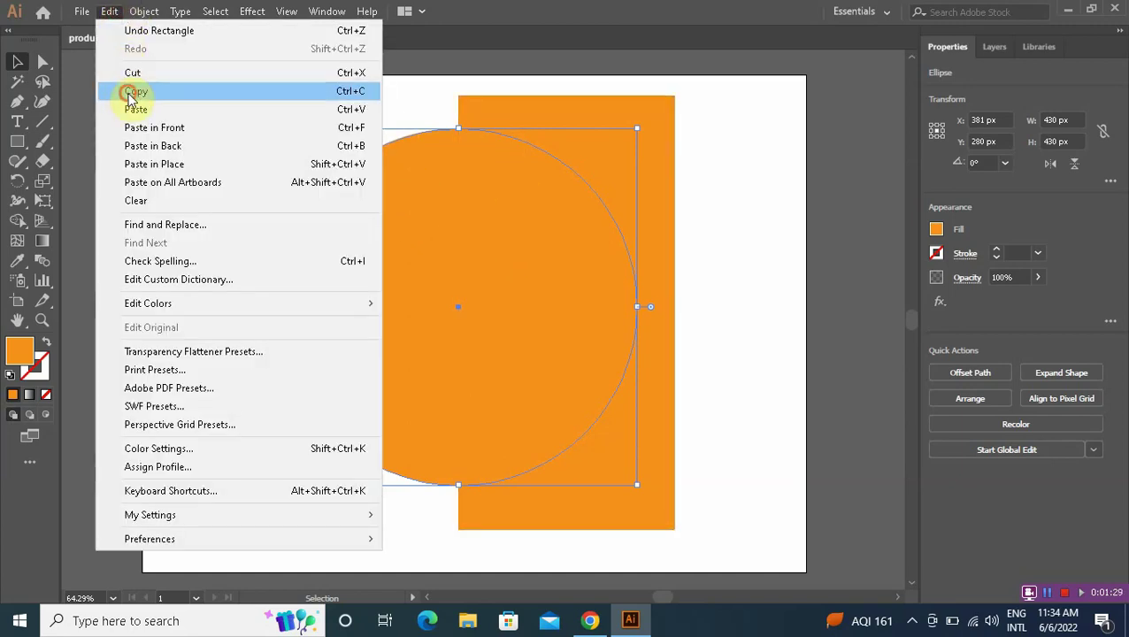
{"action": "left_click", "coordinate": [130, 93]}
{"action": "left_click", "coordinate": [110, 12]}
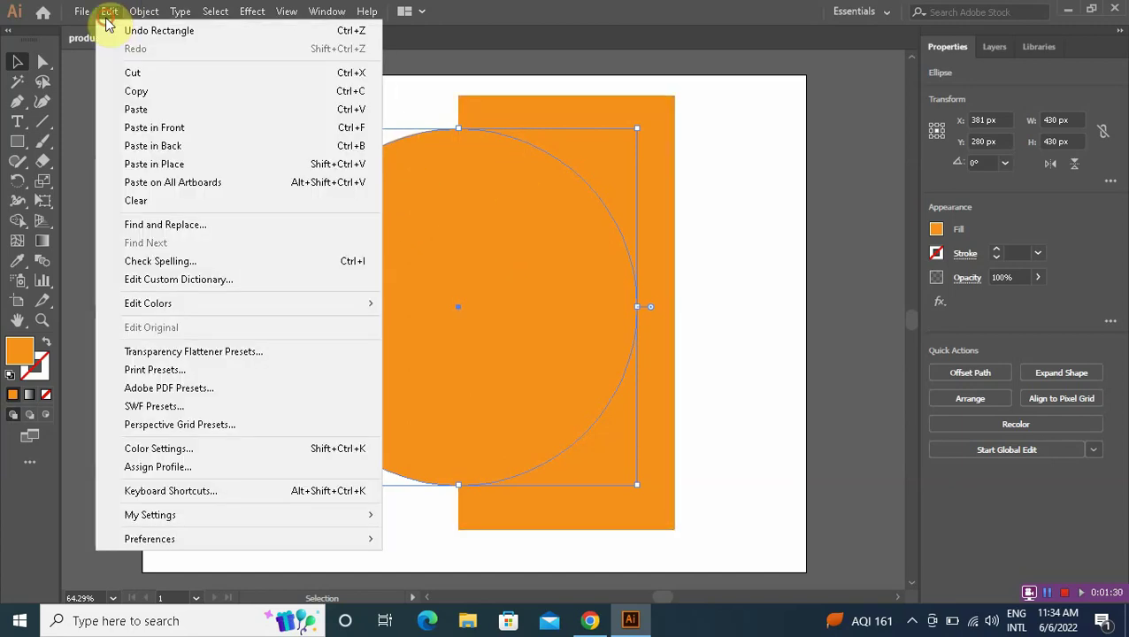
{"action": "left_click", "coordinate": [137, 133]}
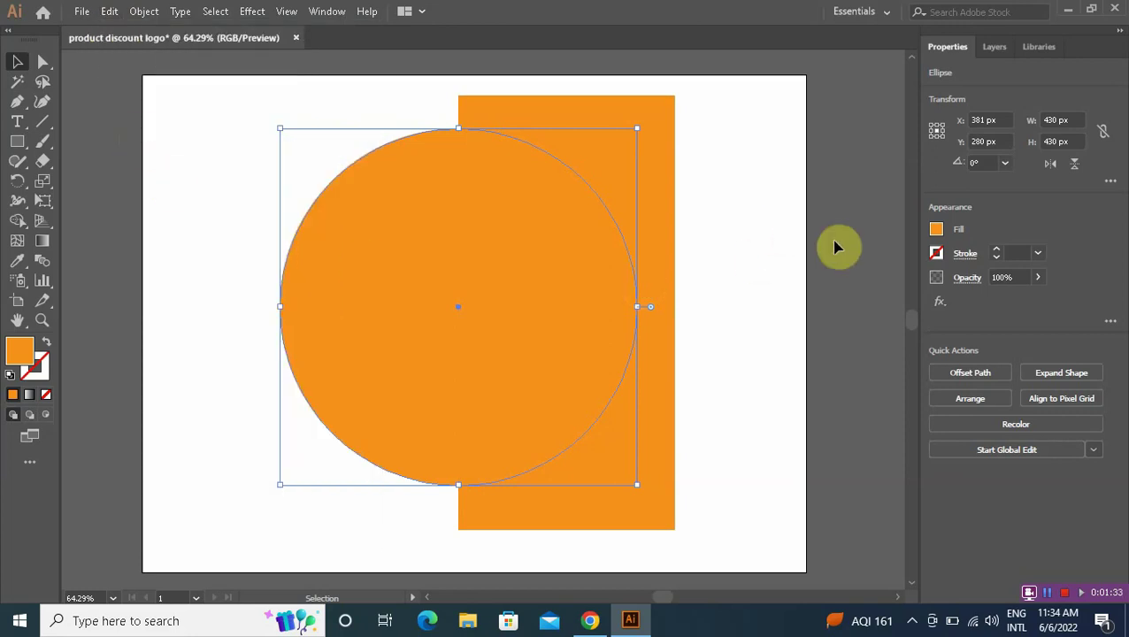
Step: Fill the duplicated circle with the darker red-orange swatch and deselect it
{"action": "left_click", "coordinate": [937, 230]}
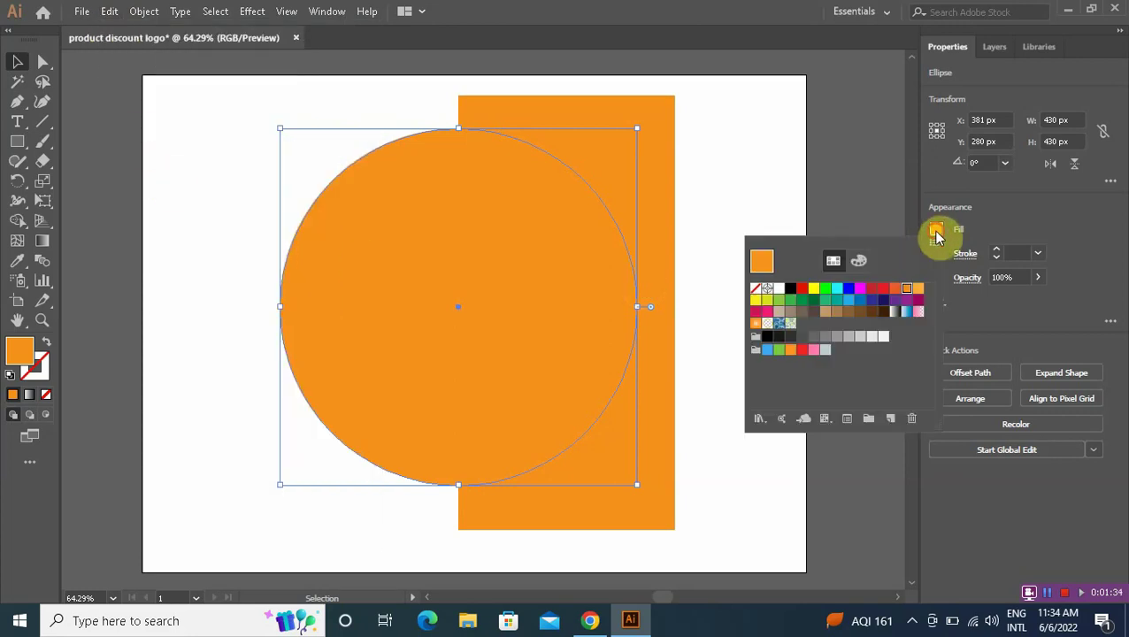
{"action": "left_click", "coordinate": [894, 289]}
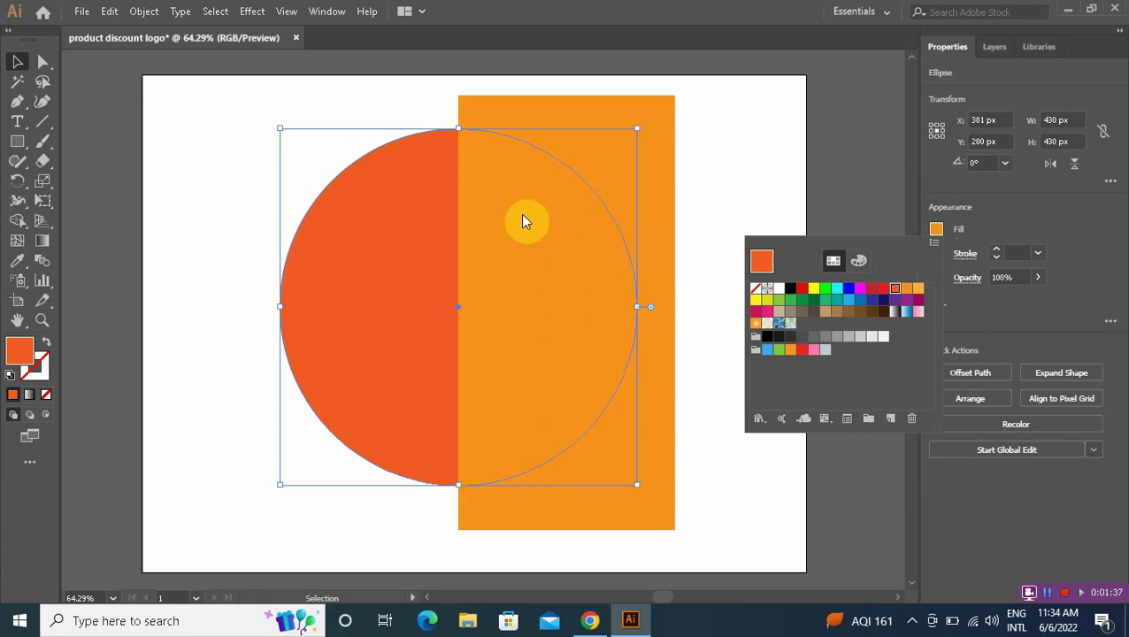
{"action": "left_click", "coordinate": [390, 113]}
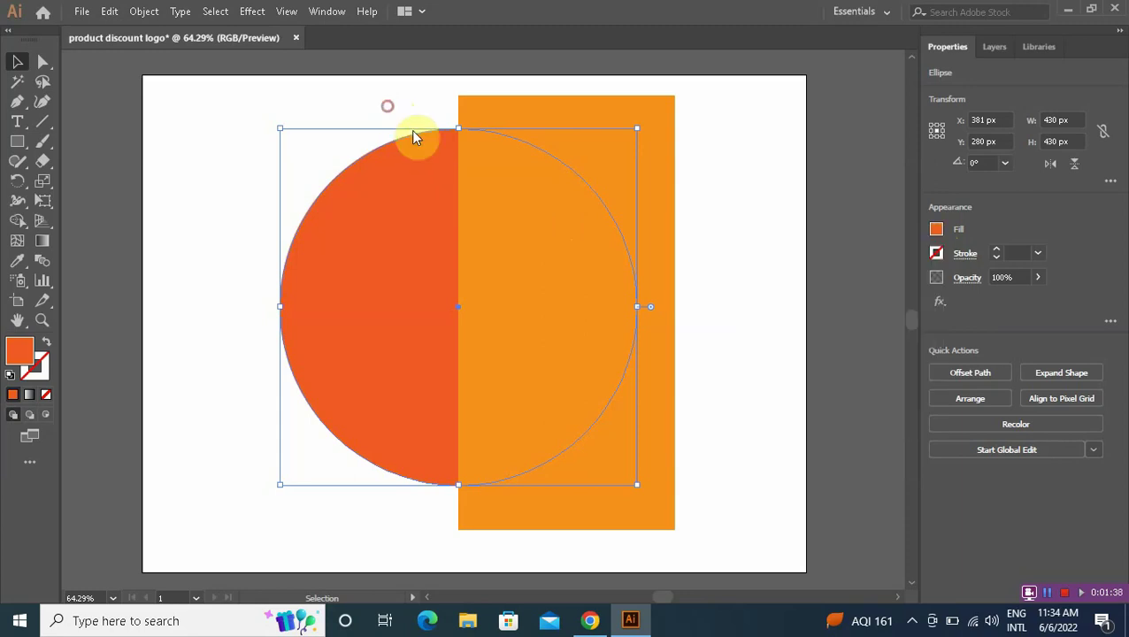
{"action": "left_click", "coordinate": [740, 273]}
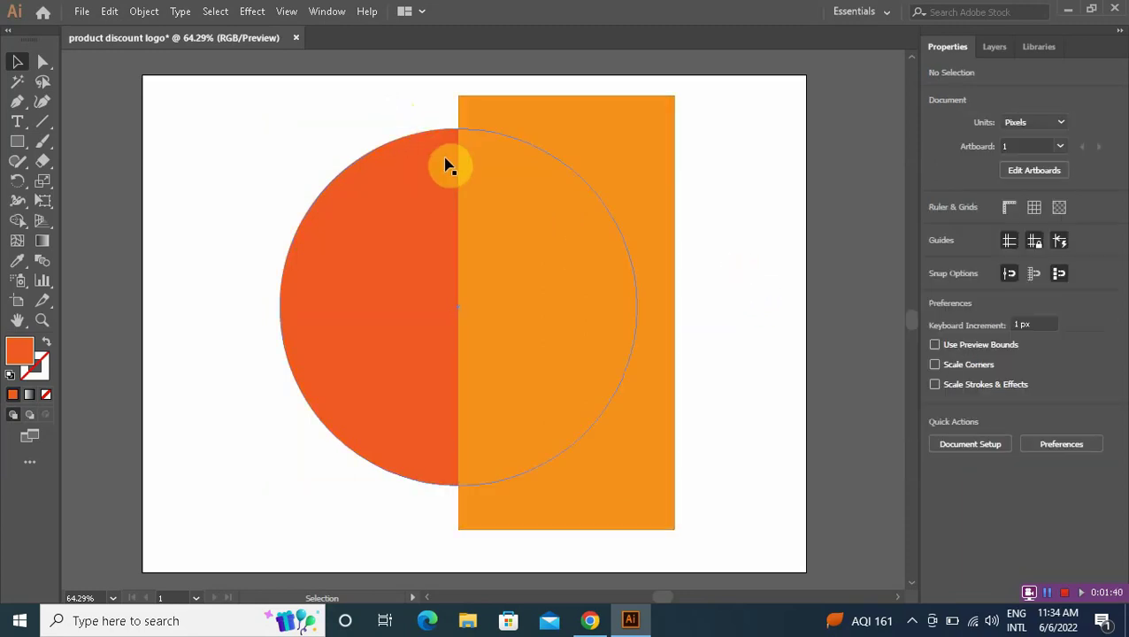
Step: Subtract the rectangle from the red-orange circle with the Pathfinder Minus Front operation, leaving its left half
{"action": "left_click", "coordinate": [577, 149]}
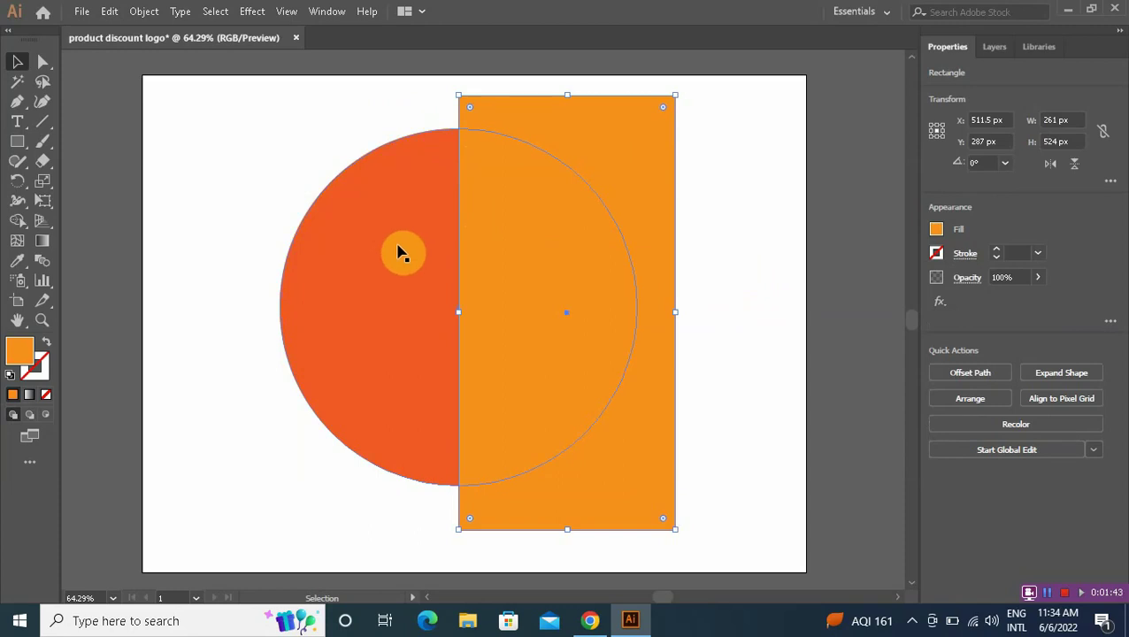
{"action": "left_click", "coordinate": [398, 254], "text": "shift"}
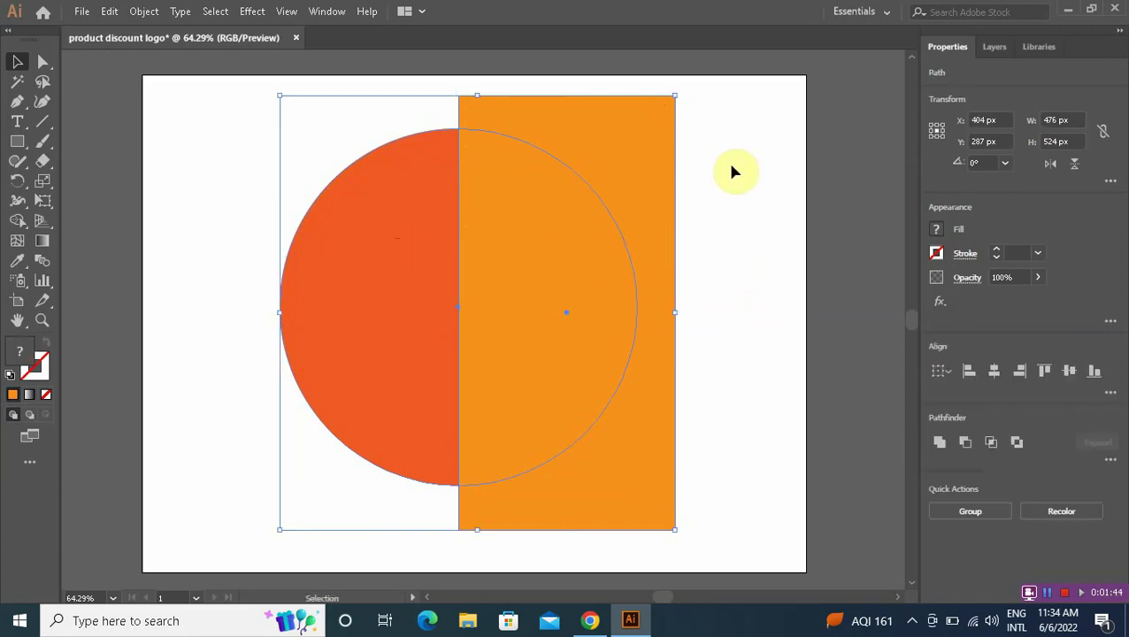
{"action": "left_click", "coordinate": [327, 12]}
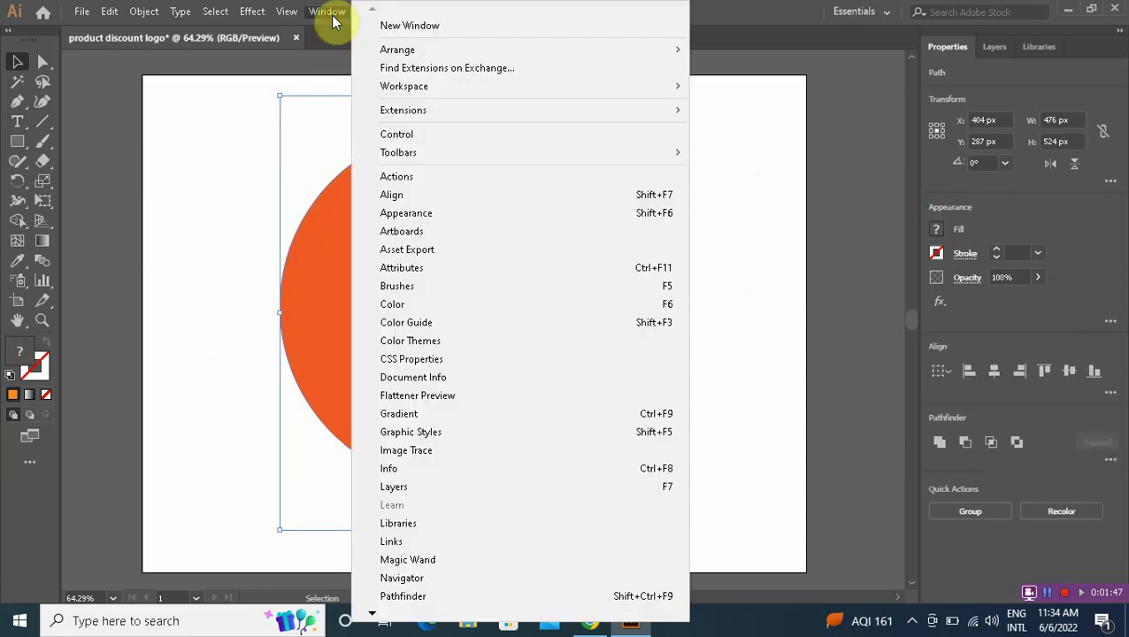
{"action": "left_click", "coordinate": [394, 597]}
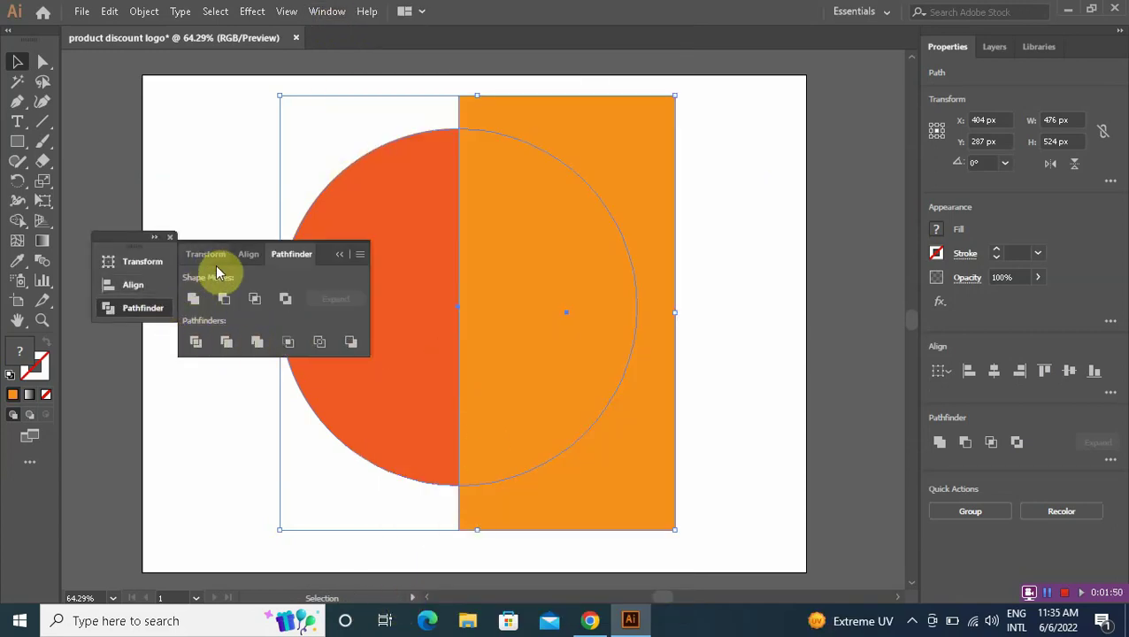
{"action": "left_click", "coordinate": [226, 301]}
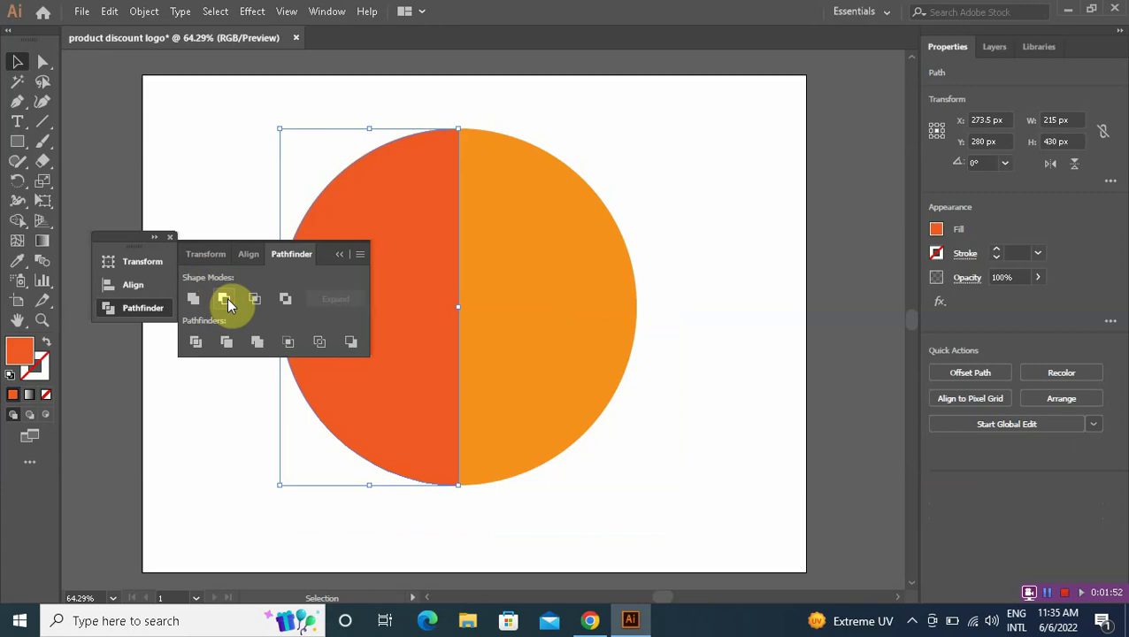
Step: Deselect the red-orange half circle and close the Pathfinder options
{"action": "left_click", "coordinate": [237, 183]}
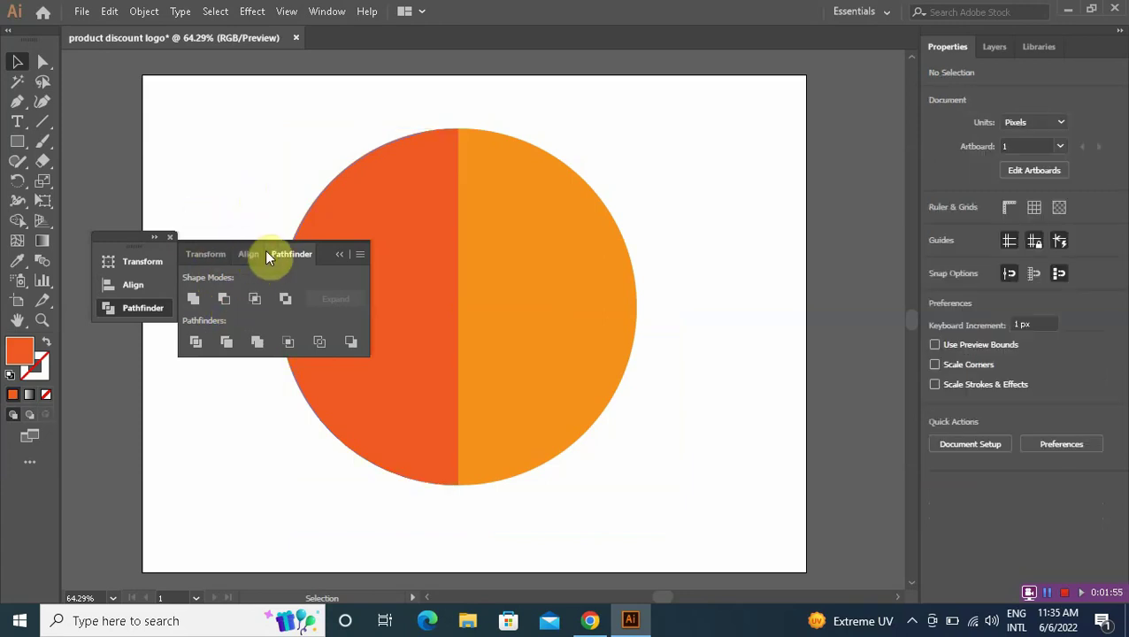
{"action": "left_click", "coordinate": [171, 237]}
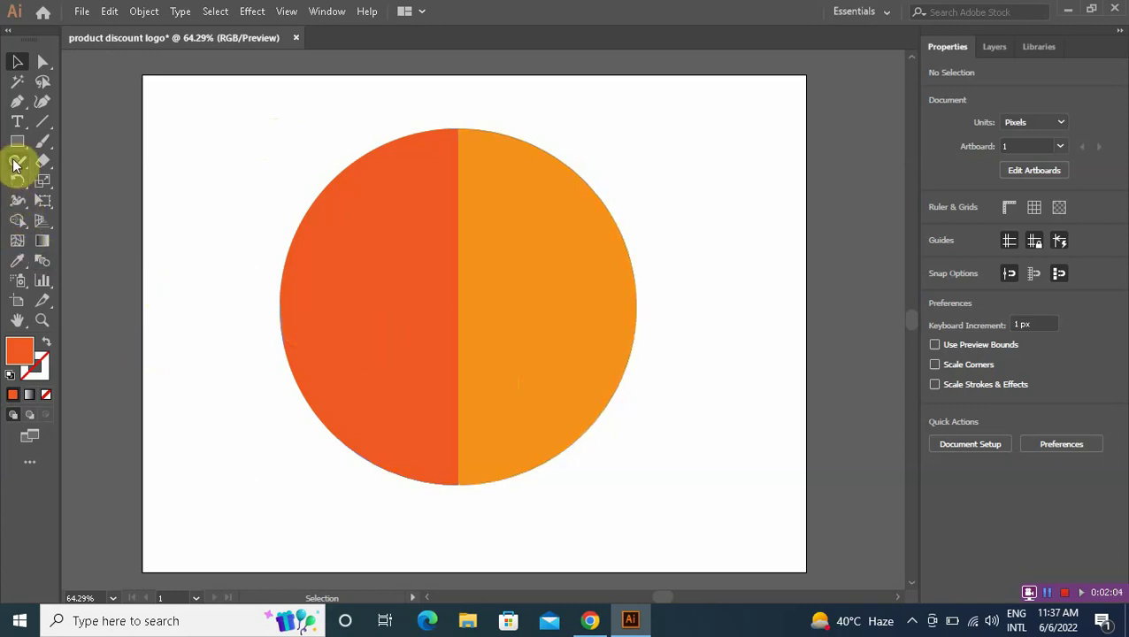
{"action": "left_click_drag", "start_coordinate": [18, 143], "coordinate": [285, 139]}
{"action": "left_click_drag", "start_coordinate": [348, 270], "coordinate": [224, 266]}
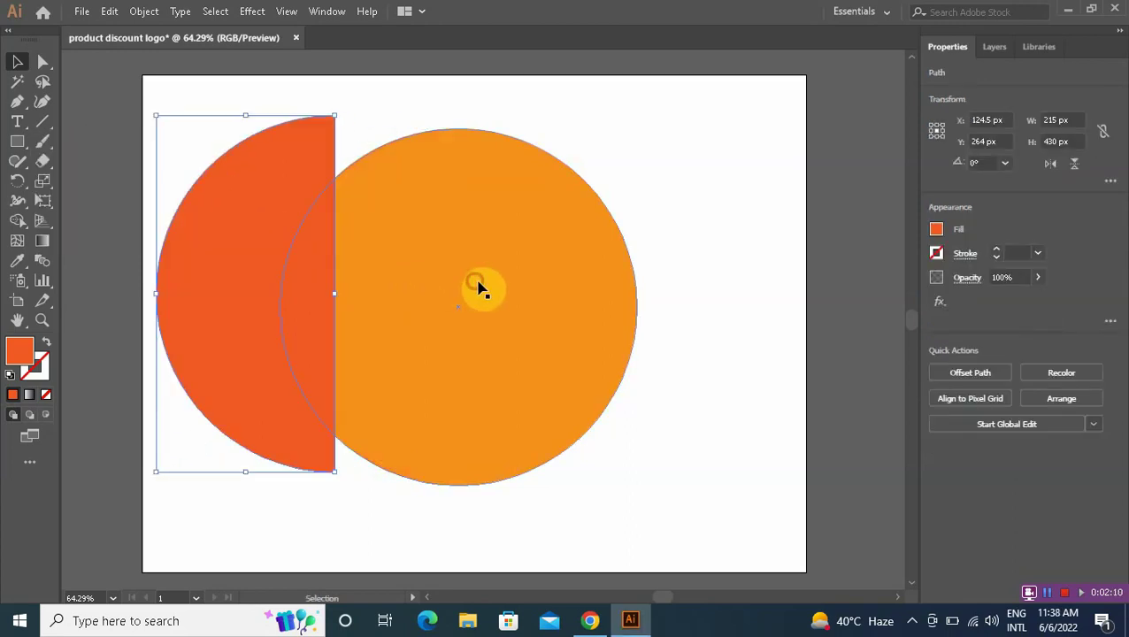
{"action": "left_click_drag", "start_coordinate": [479, 285], "coordinate": [598, 362]}
{"action": "key", "text": "a"}
{"action": "key", "text": "ctrl+z"}
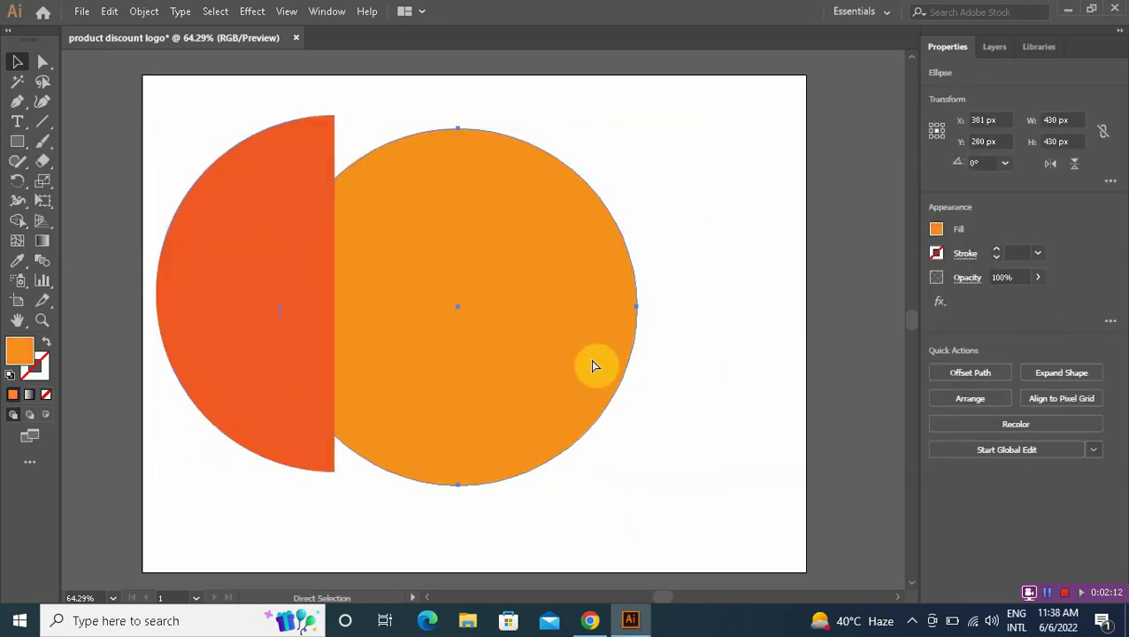
{"action": "key", "text": "ctrl+z"}
{"action": "key", "text": "v"}
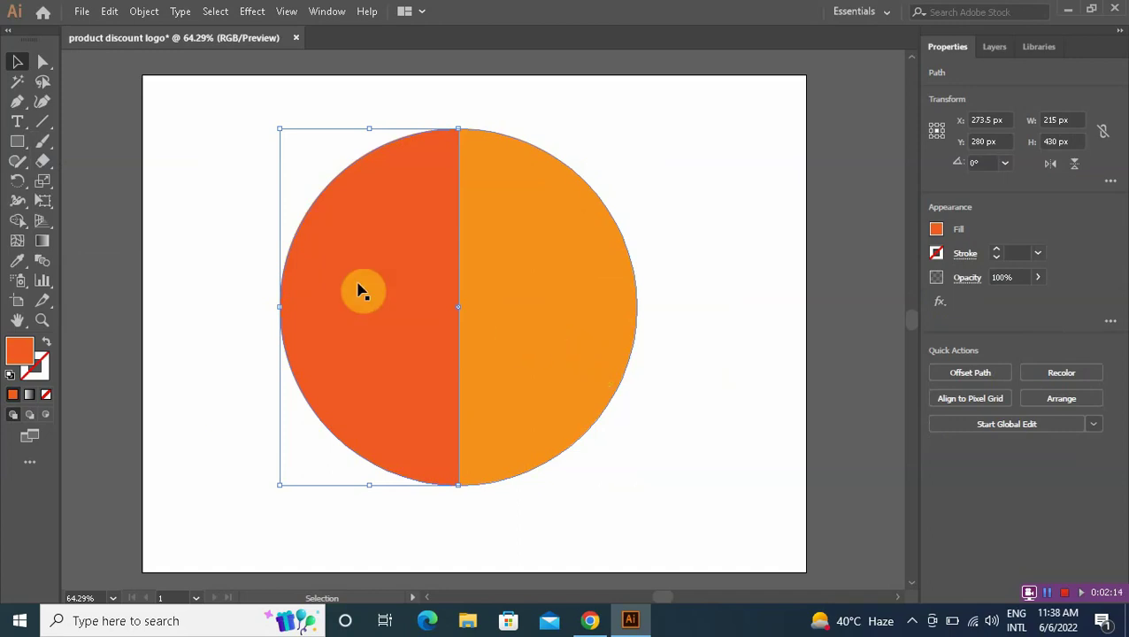
{"action": "left_click", "coordinate": [523, 297]}
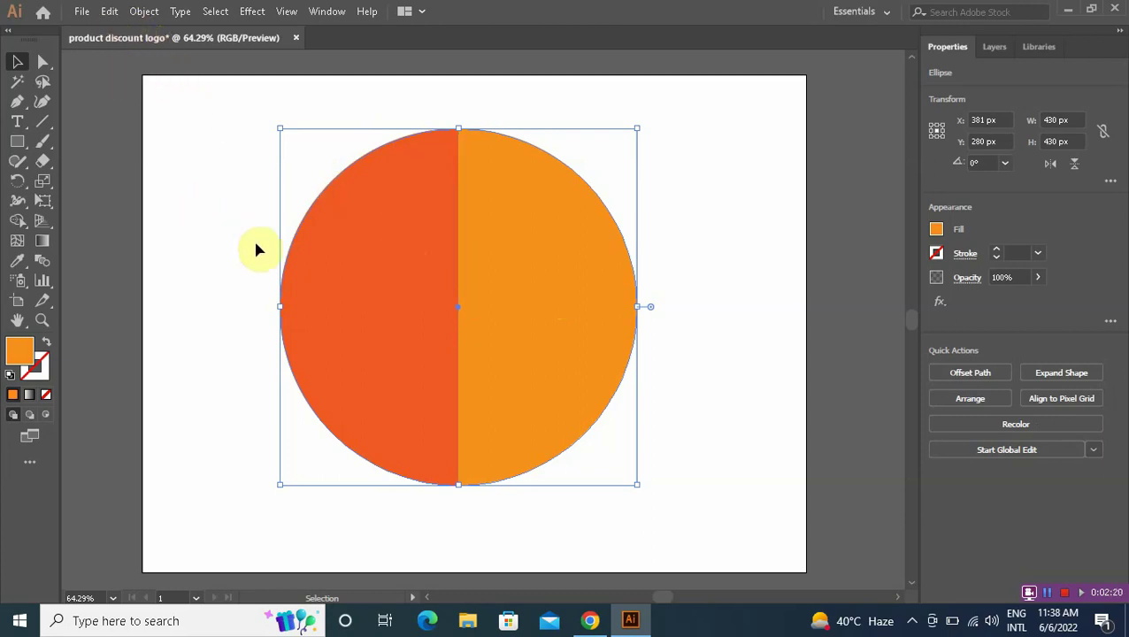
{"action": "left_click", "coordinate": [207, 263]}
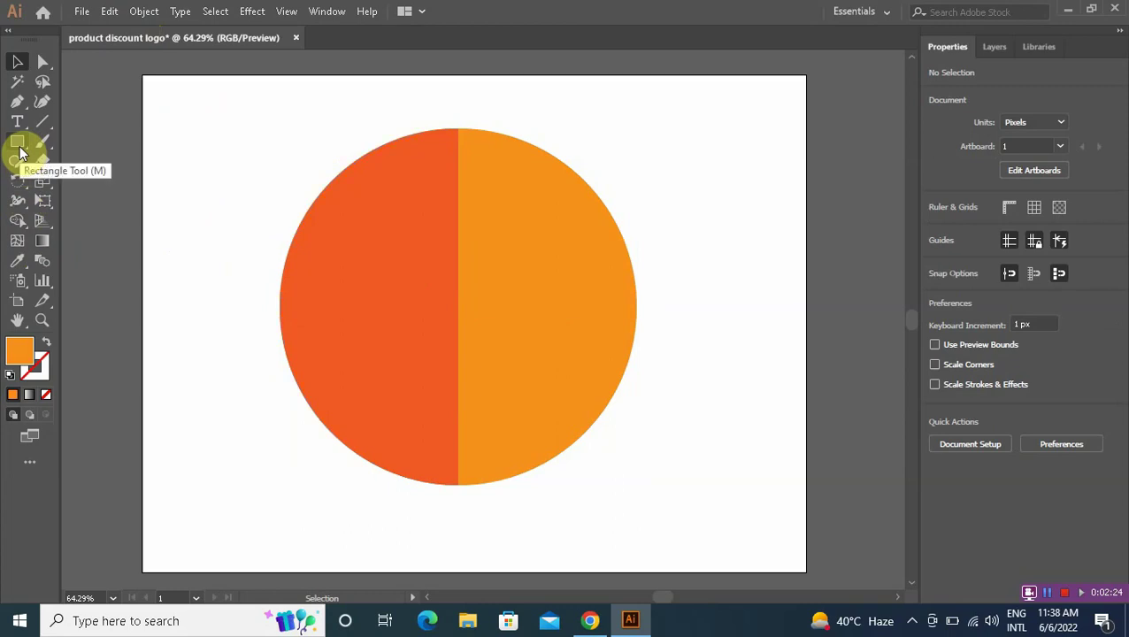
Step: Draw a circle about 402 px in diameter from the split circle's center, fill it with bright yellow, and deselect it
{"action": "left_click_drag", "start_coordinate": [21, 154], "coordinate": [88, 182]}
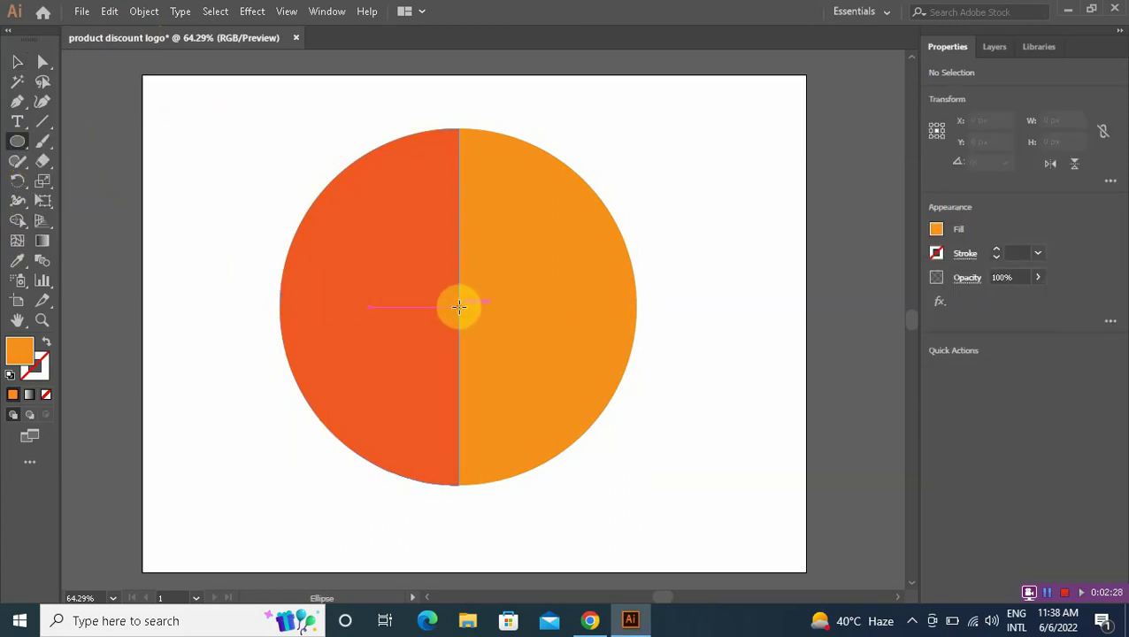
{"action": "left_click_drag", "start_coordinate": [458, 308], "coordinate": [292, 208]}
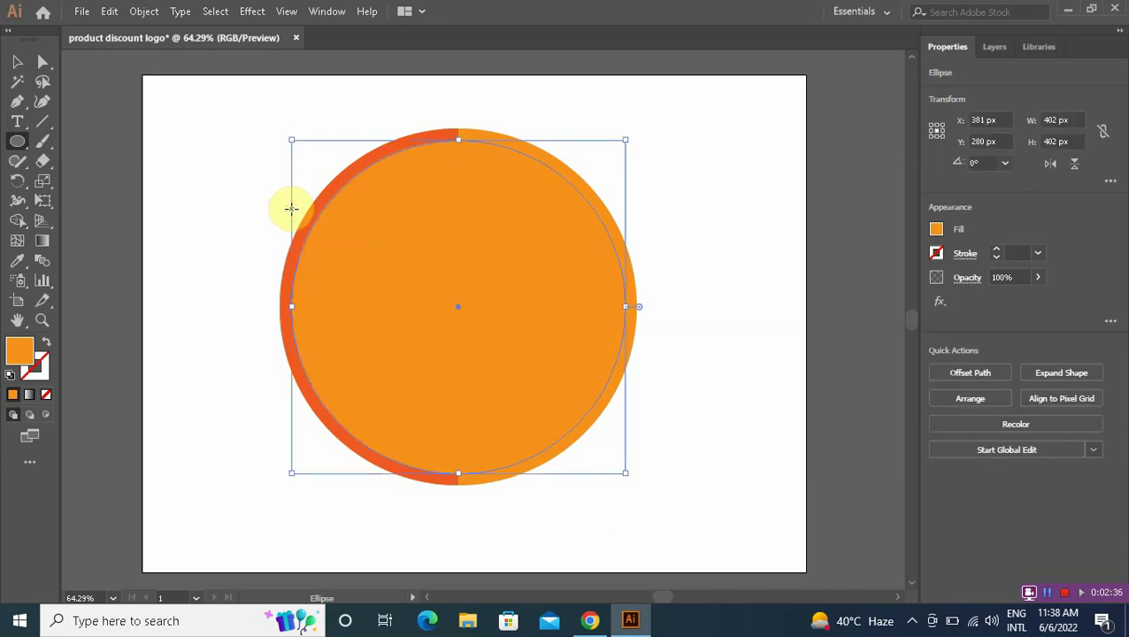
{"action": "double_click", "coordinate": [31, 356]}
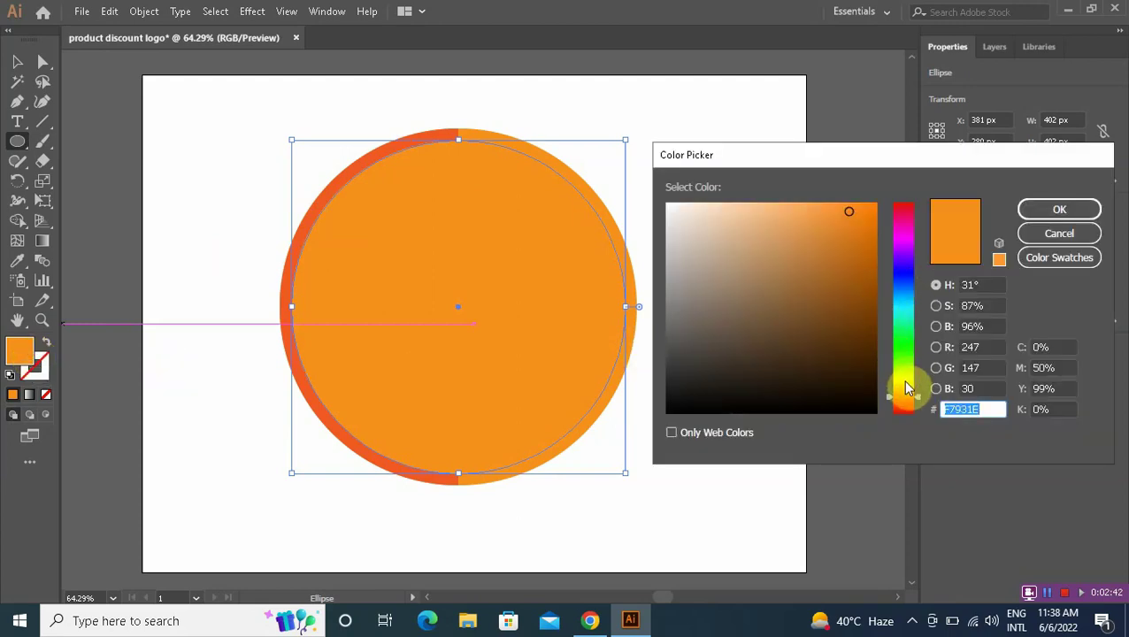
{"action": "left_click_drag", "start_coordinate": [907, 387], "coordinate": [905, 378]}
{"action": "left_click", "coordinate": [1059, 208]}
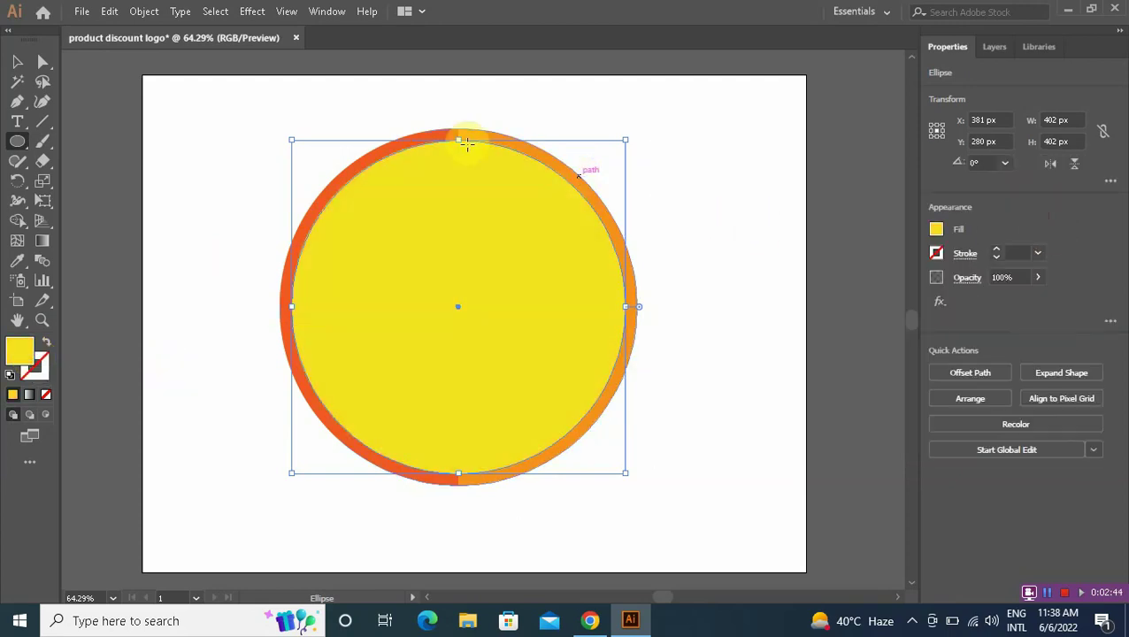
{"action": "left_click", "coordinate": [16, 62]}
{"action": "left_click", "coordinate": [243, 149]}
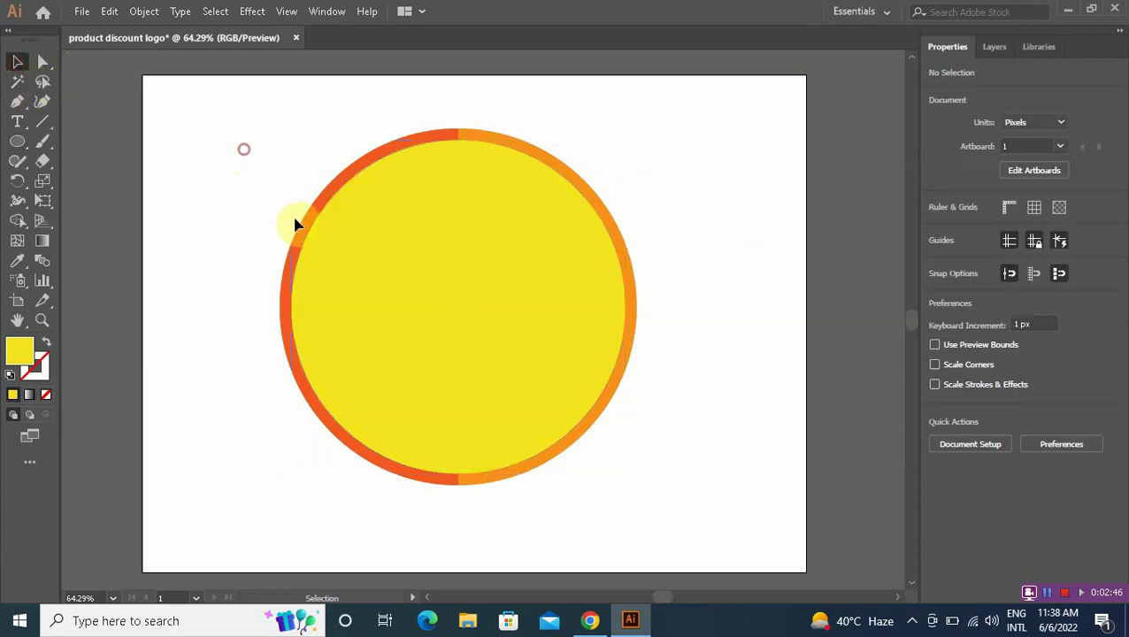
Step: Swap the yellow circle's fill and stroke so only its outline is colored, and set the stroke weight to 4 pt
{"action": "left_click", "coordinate": [401, 262]}
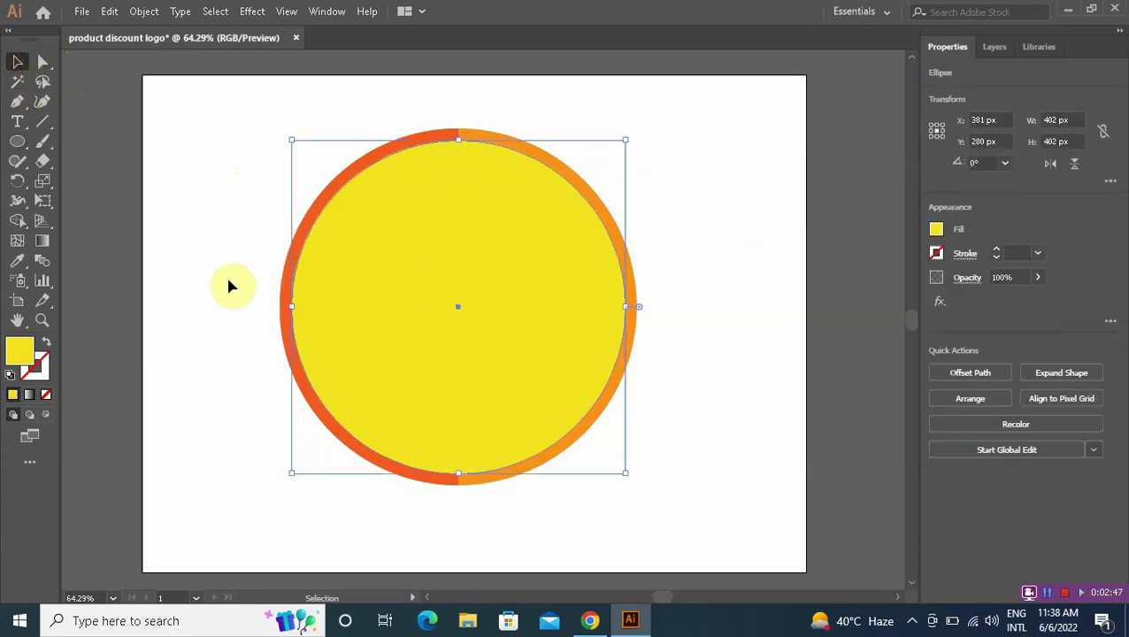
{"action": "left_click", "coordinate": [47, 343]}
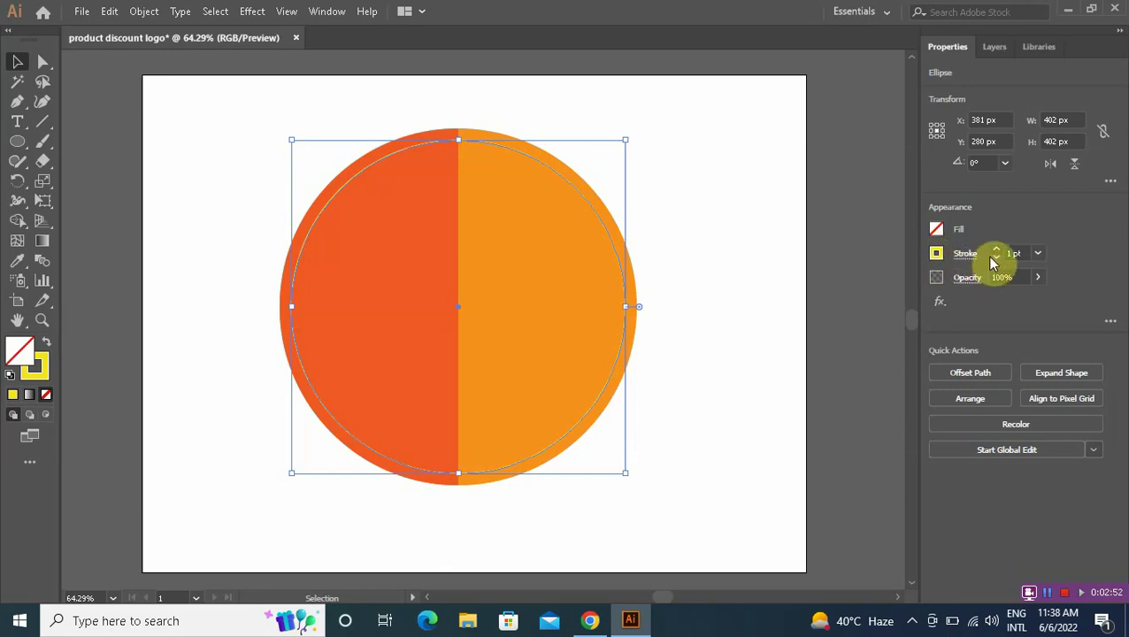
{"action": "left_click", "coordinate": [1037, 254]}
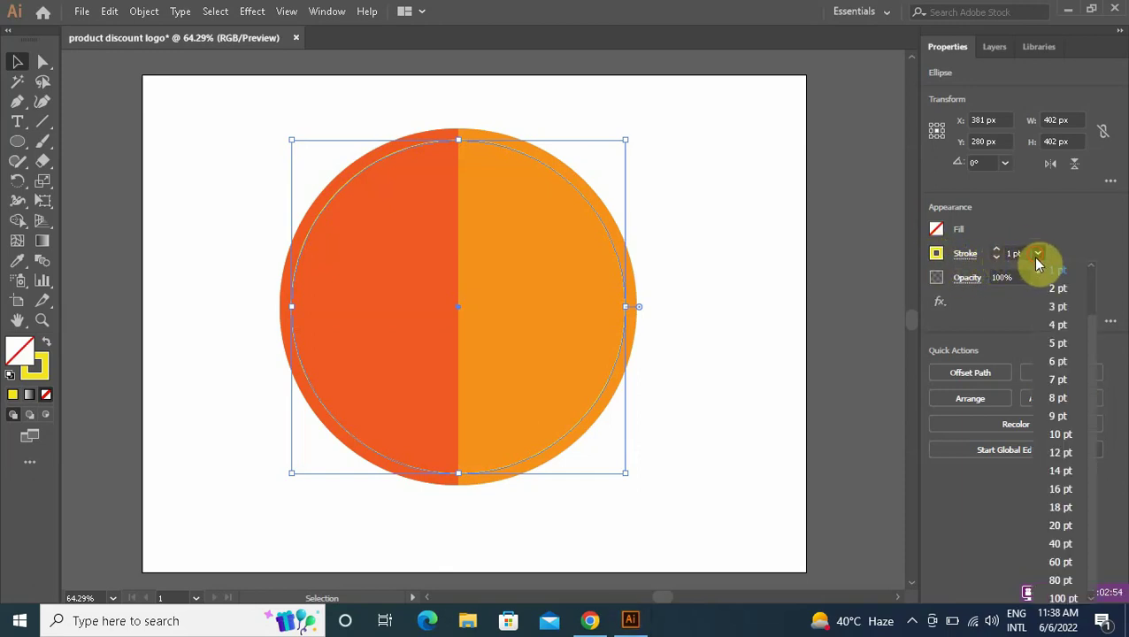
{"action": "left_click", "coordinate": [1052, 327]}
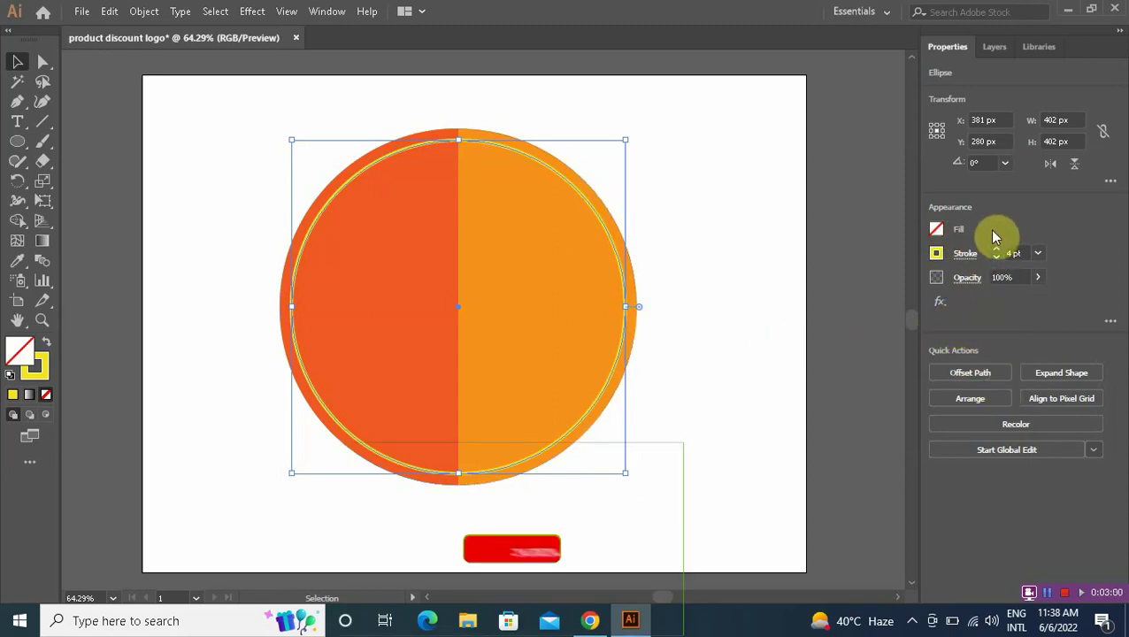
{"action": "left_click", "coordinate": [343, 123]}
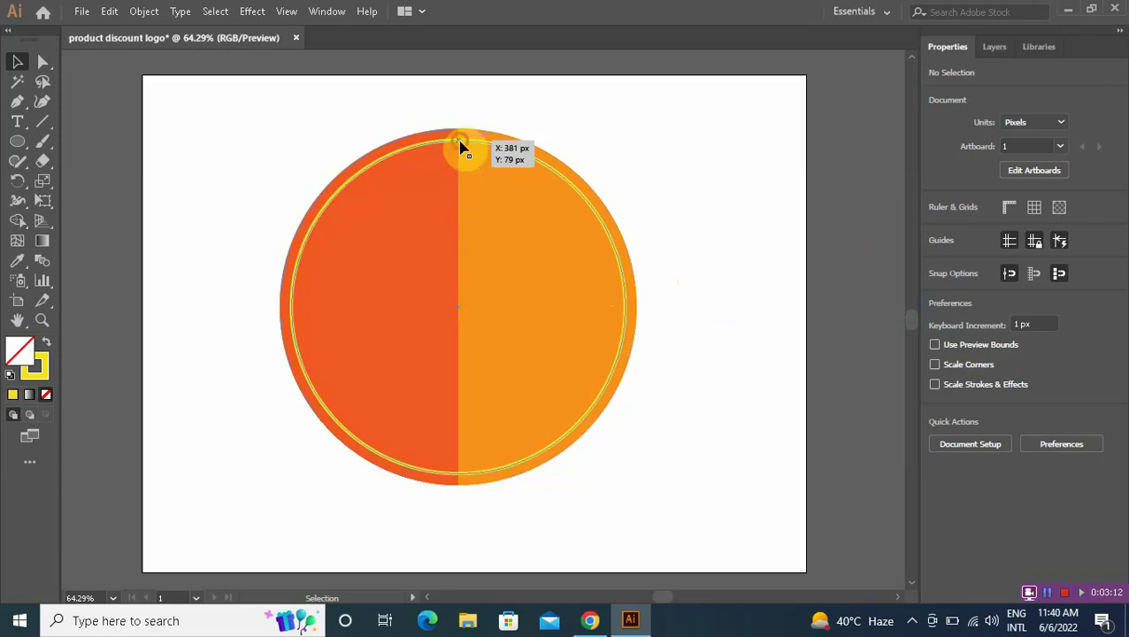
Step: Change the inner circle's stroke color to white (FFFFFF) and close the color settings
{"action": "left_click", "coordinate": [461, 146]}
{"action": "left_click", "coordinate": [45, 358]}
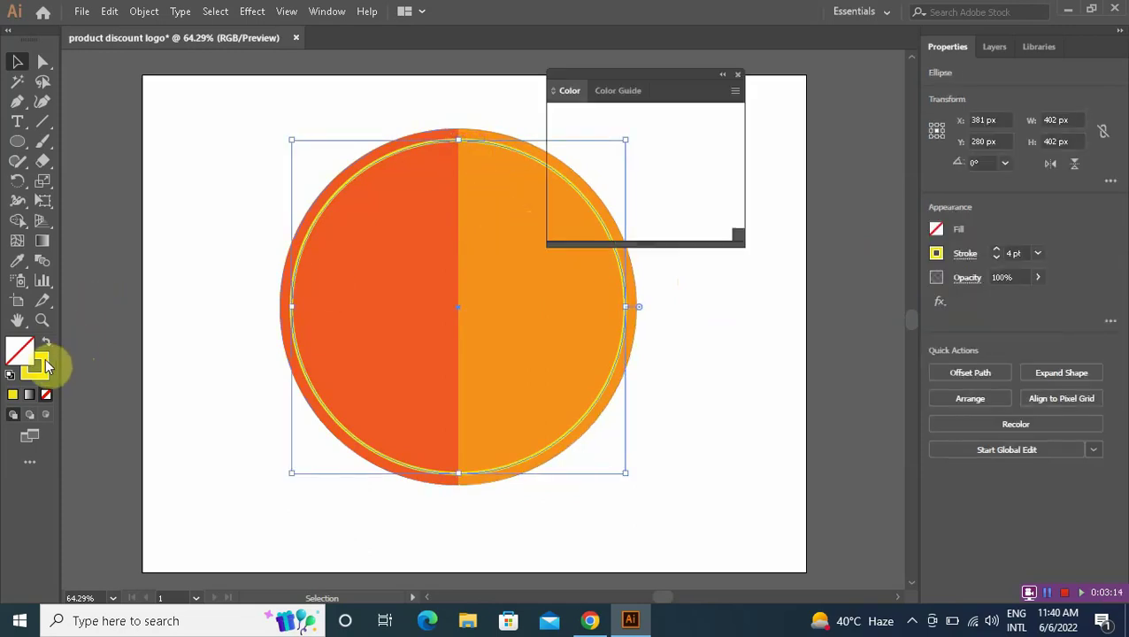
{"action": "double_click", "coordinate": [45, 358]}
{"action": "left_click", "coordinate": [692, 227]}
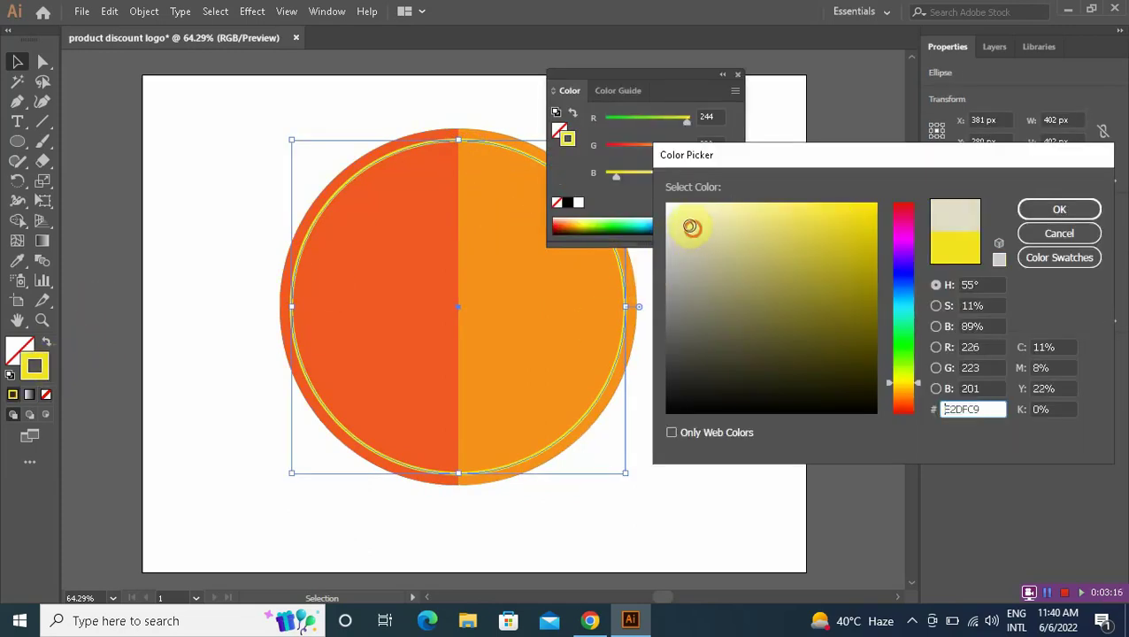
{"action": "left_click_drag", "start_coordinate": [691, 228], "coordinate": [655, 195]}
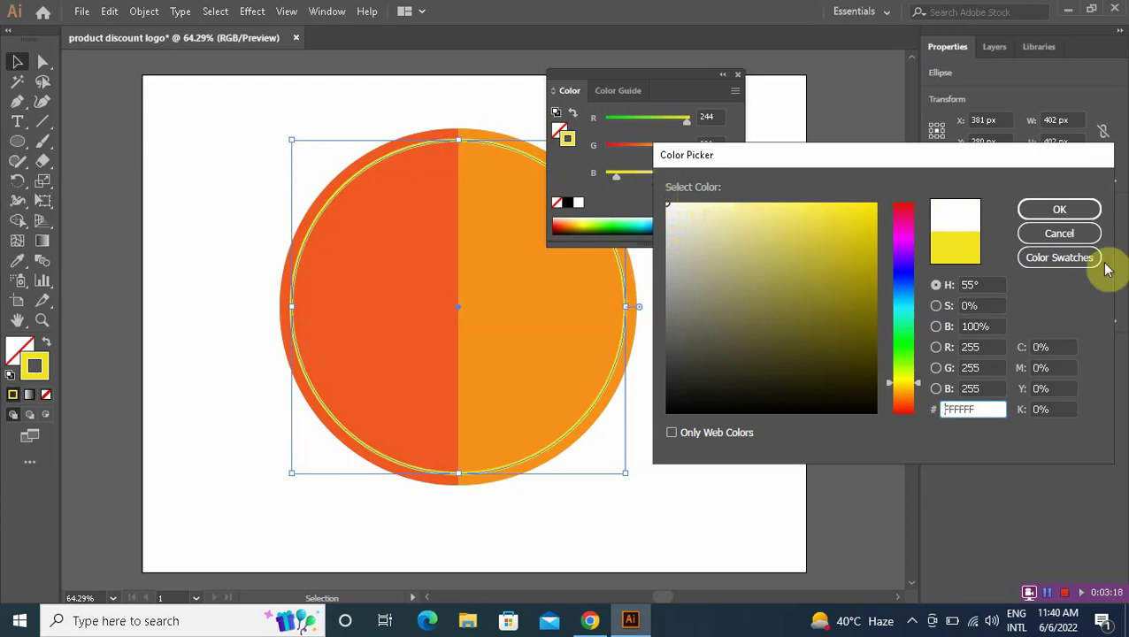
{"action": "left_click", "coordinate": [1076, 211]}
{"action": "left_click", "coordinate": [1062, 210]}
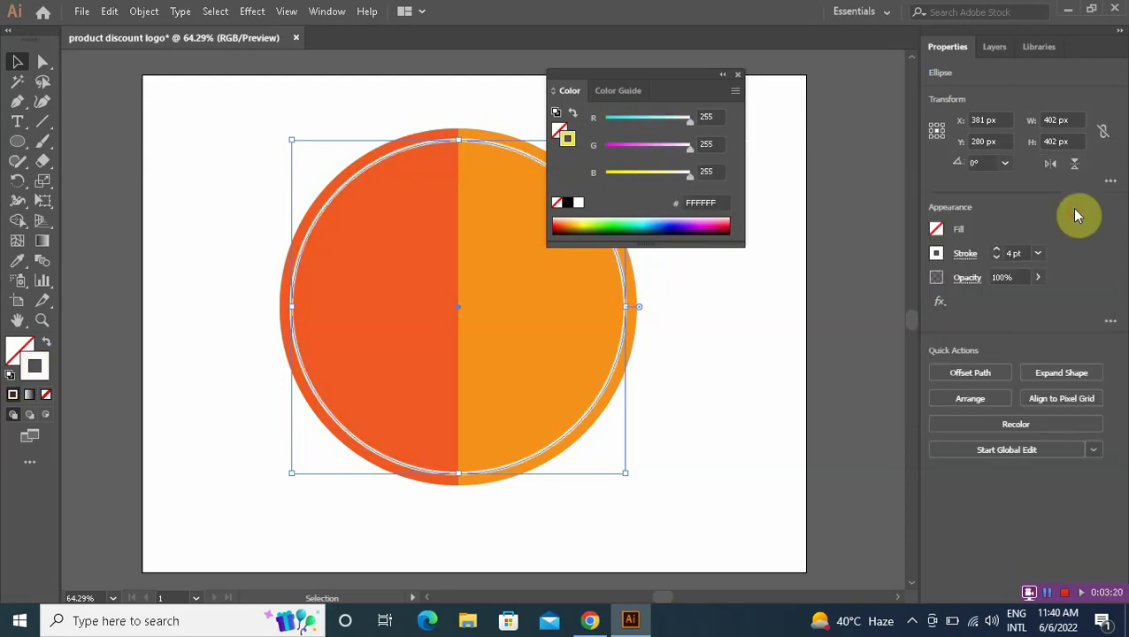
{"action": "left_click", "coordinate": [737, 76]}
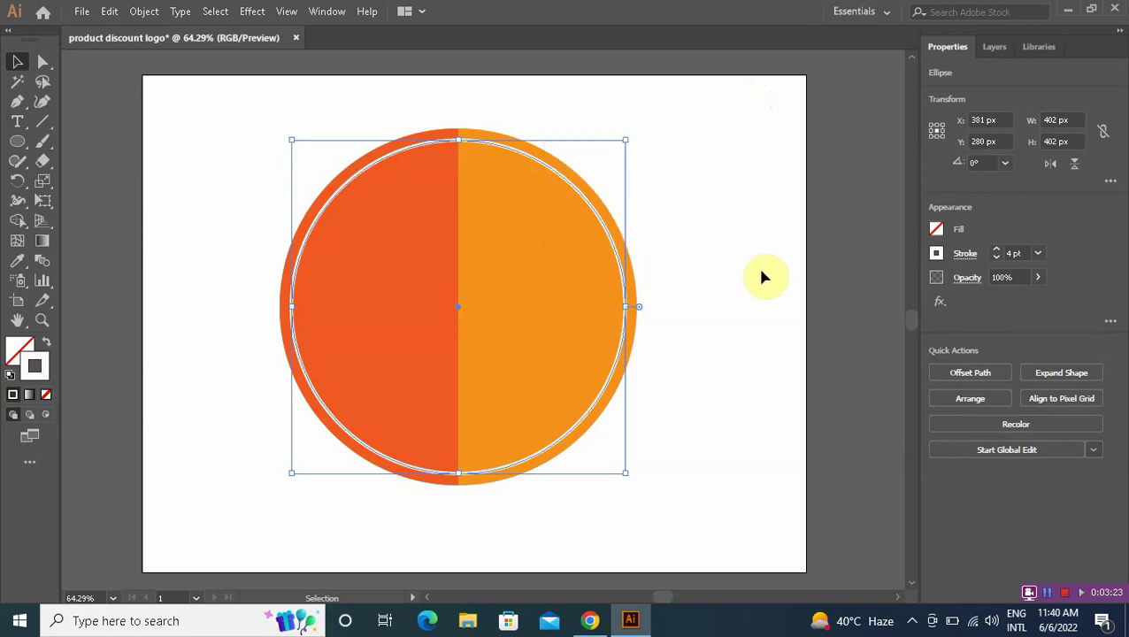
Step: Make the inner circle's white stroke a dashed line with 10 pt dashes and deselect it
{"action": "left_click", "coordinate": [965, 254]}
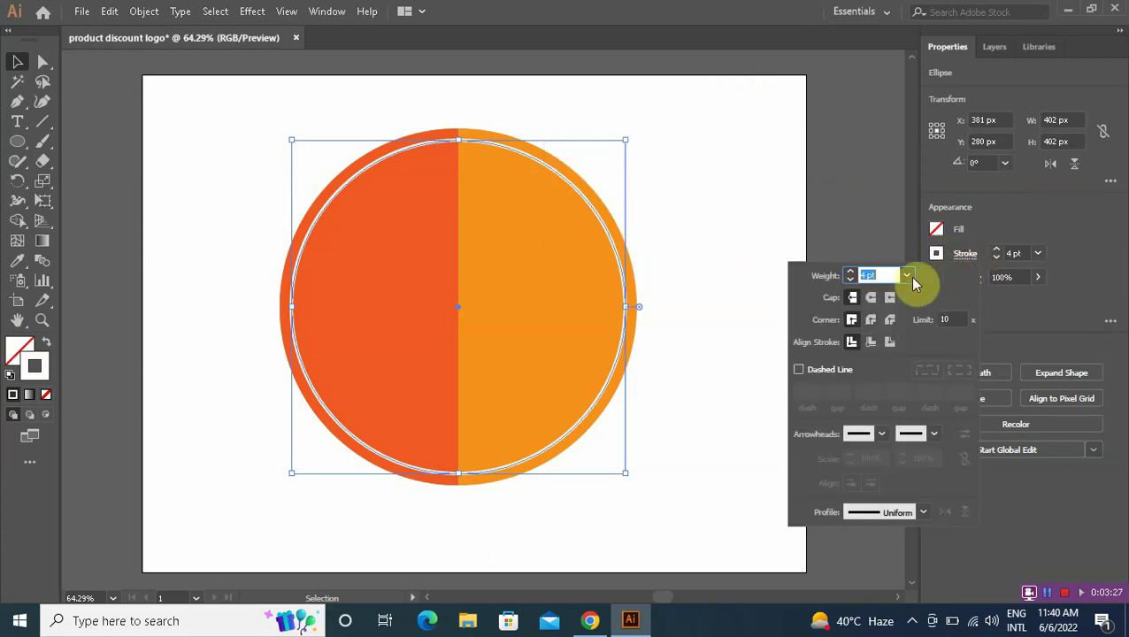
{"action": "left_click", "coordinate": [800, 370]}
{"action": "left_click", "coordinate": [814, 393]}
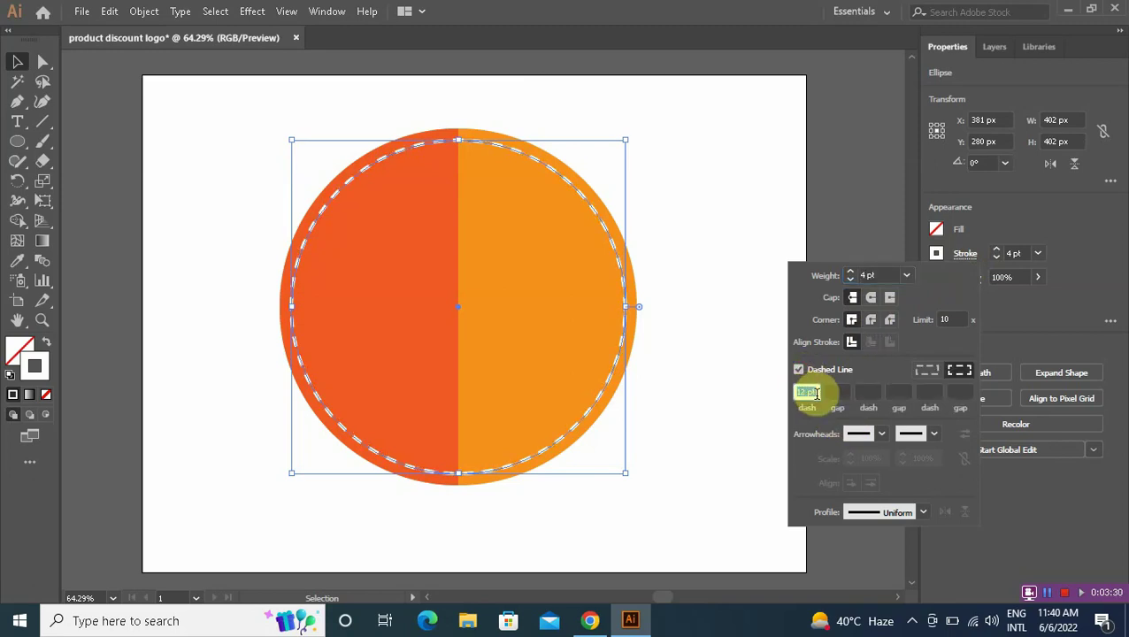
{"action": "type", "text": "10"}
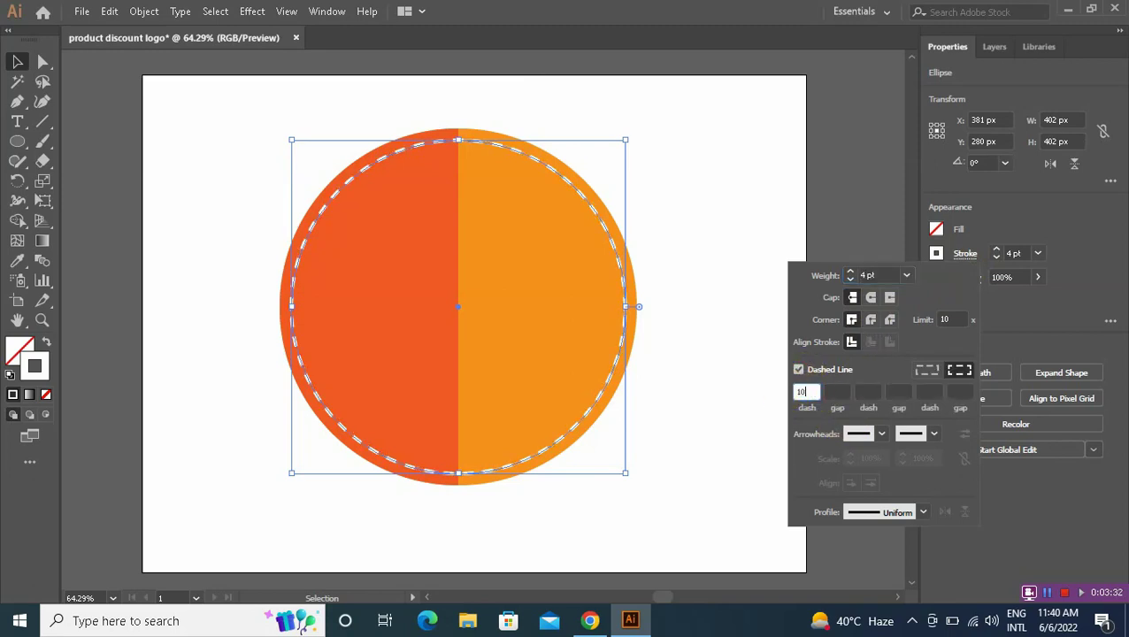
{"action": "left_click", "coordinate": [836, 393]}
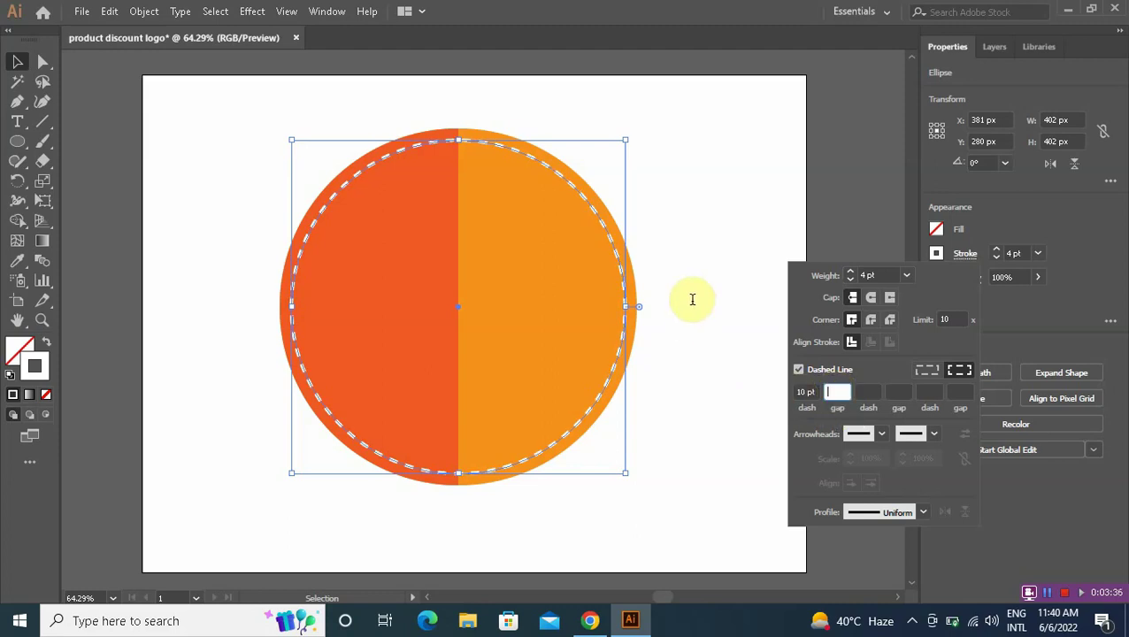
{"action": "left_click", "coordinate": [676, 259]}
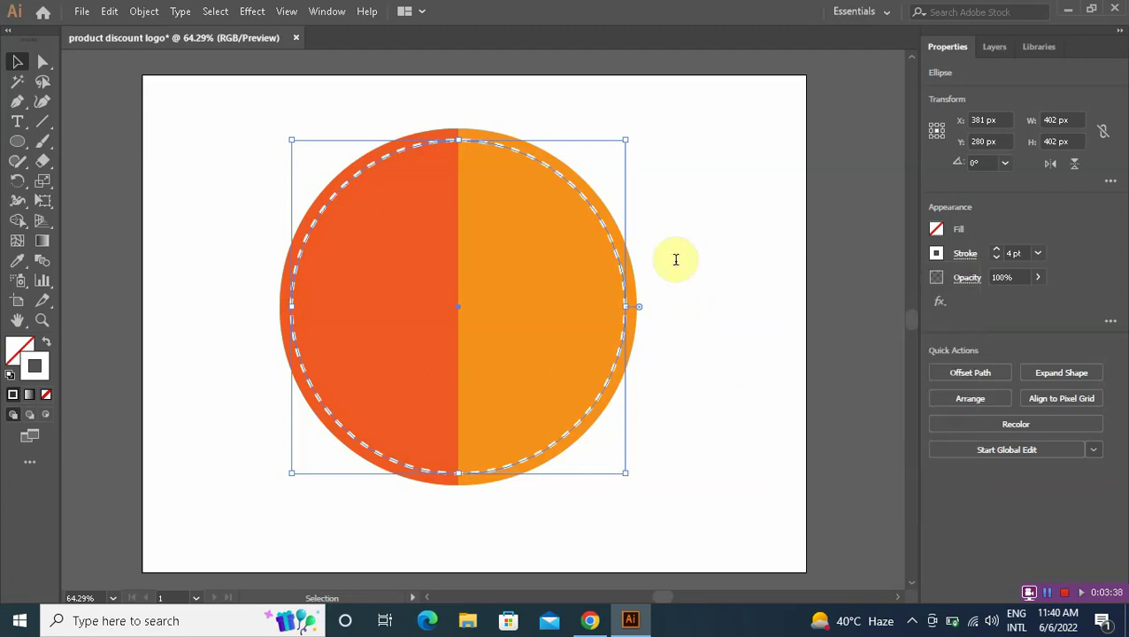
{"action": "left_click", "coordinate": [678, 186]}
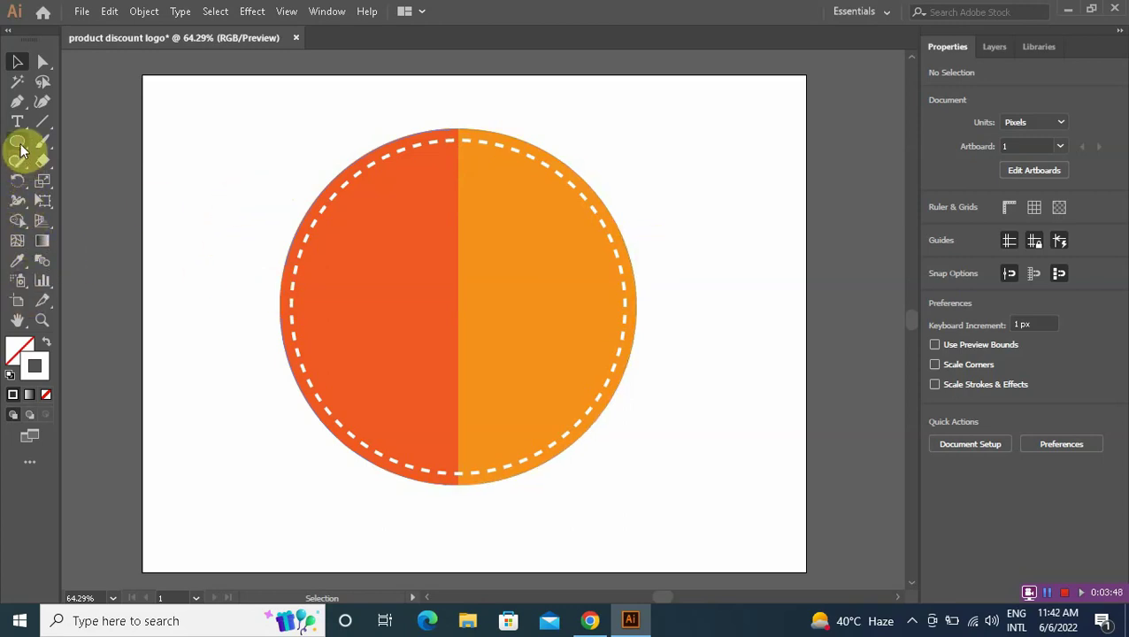
Step: Create a 50-point star with both radii at 25 px on the blank area left of the large circle
{"action": "left_click_drag", "start_coordinate": [18, 144], "coordinate": [89, 223]}
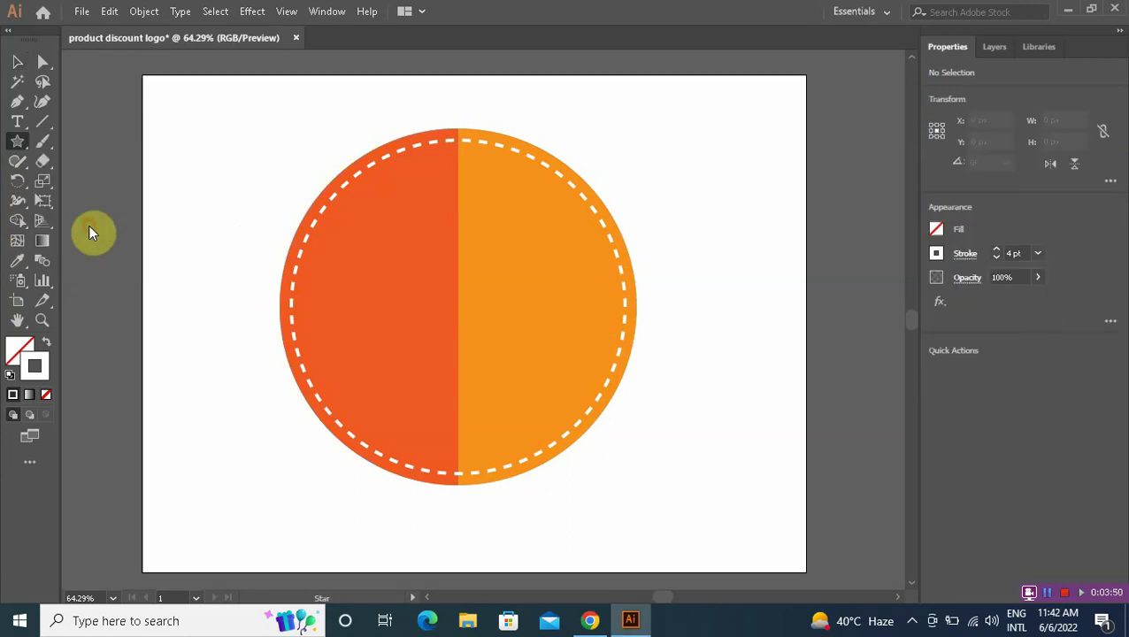
{"action": "left_click", "coordinate": [217, 239]}
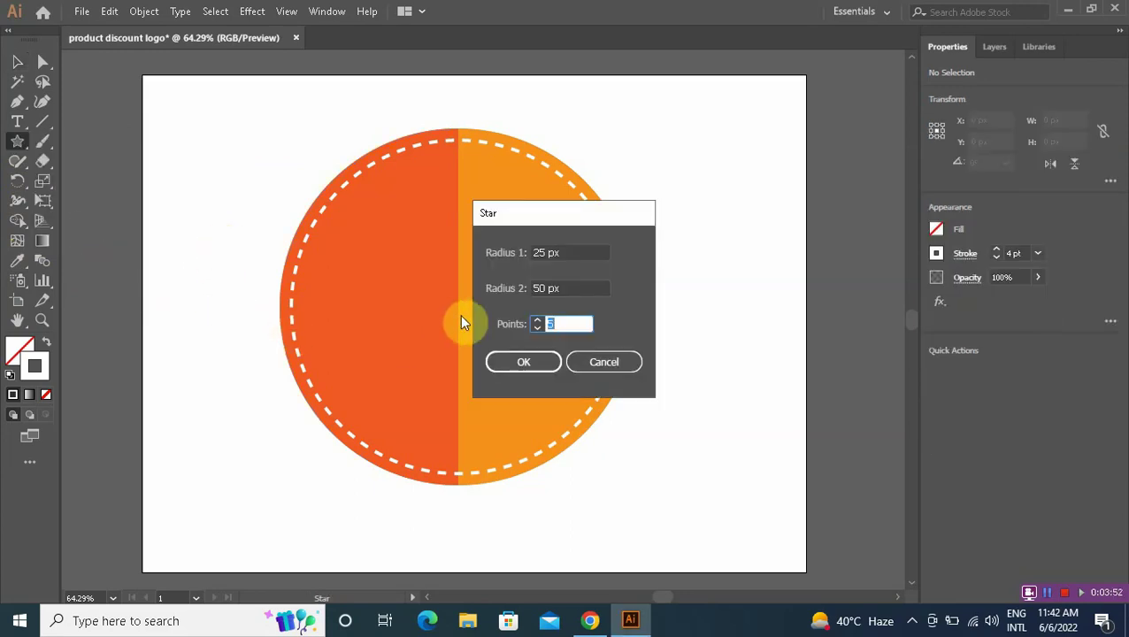
{"action": "left_click", "coordinate": [560, 322]}
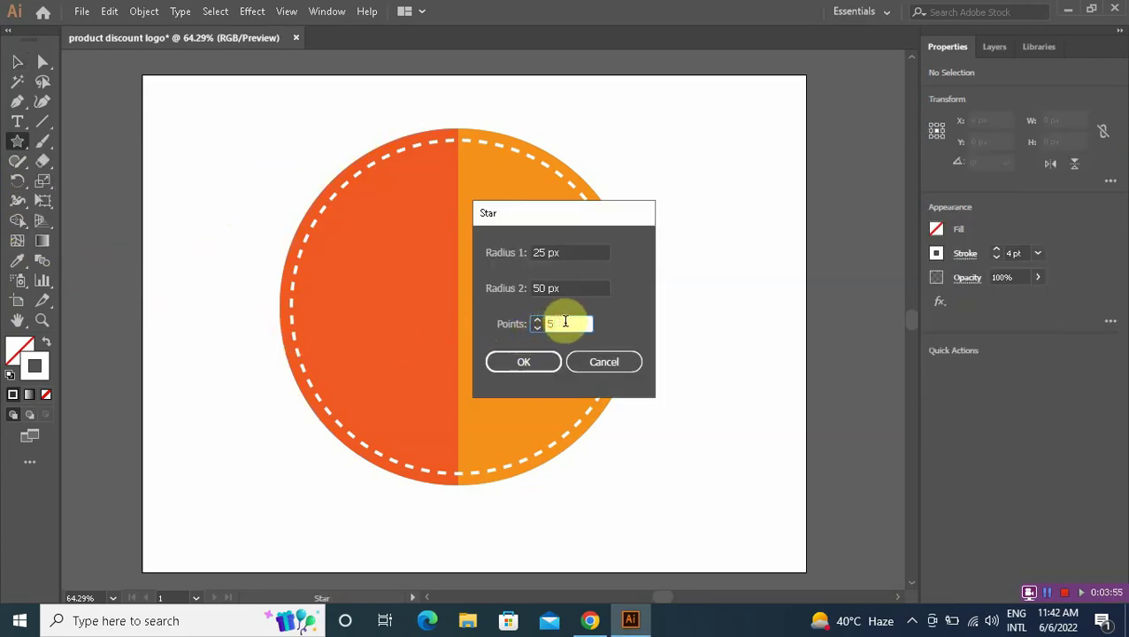
{"action": "type", "text": "5"}
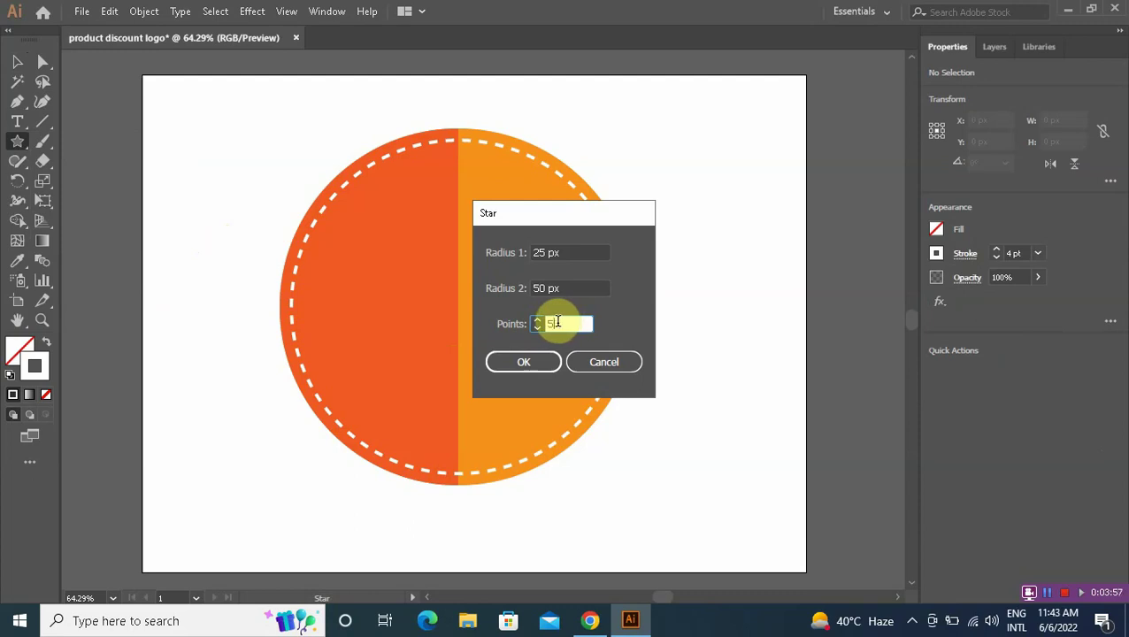
{"action": "type", "text": "0"}
{"action": "left_click_drag", "start_coordinate": [571, 288], "coordinate": [491, 281]}
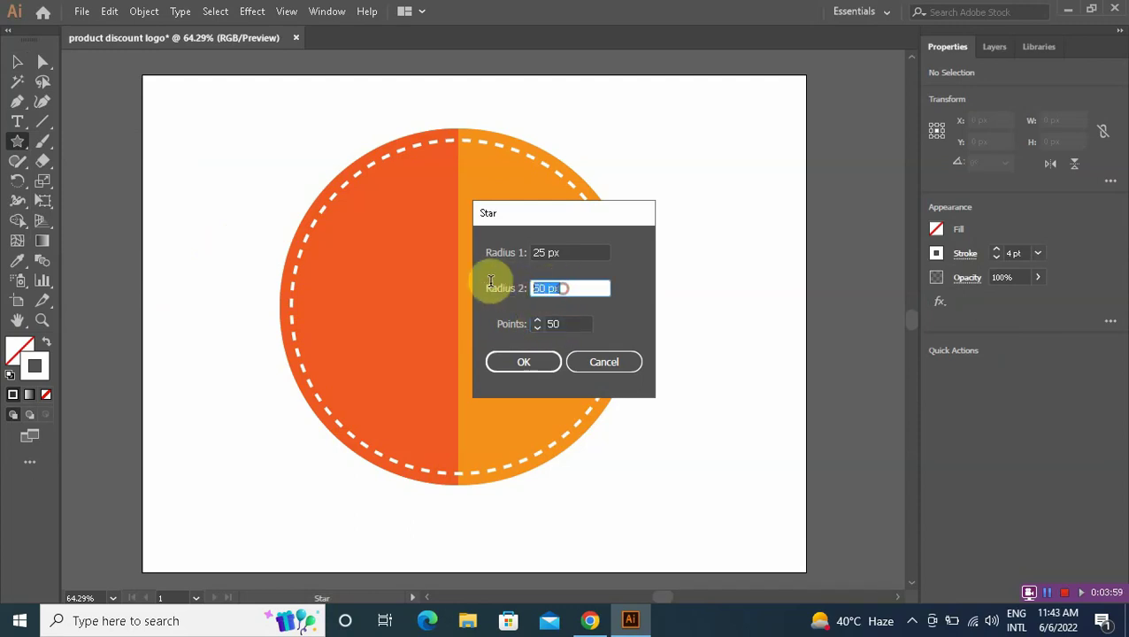
{"action": "type", "text": "25"}
{"action": "left_click", "coordinate": [510, 355]}
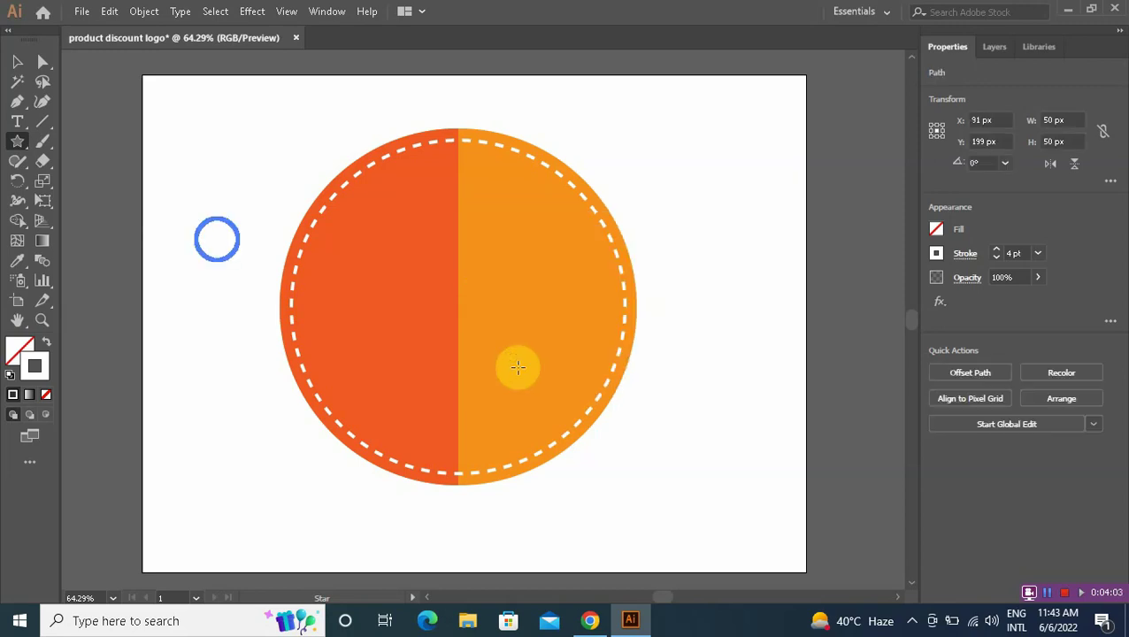
{"action": "left_click", "coordinate": [17, 61]}
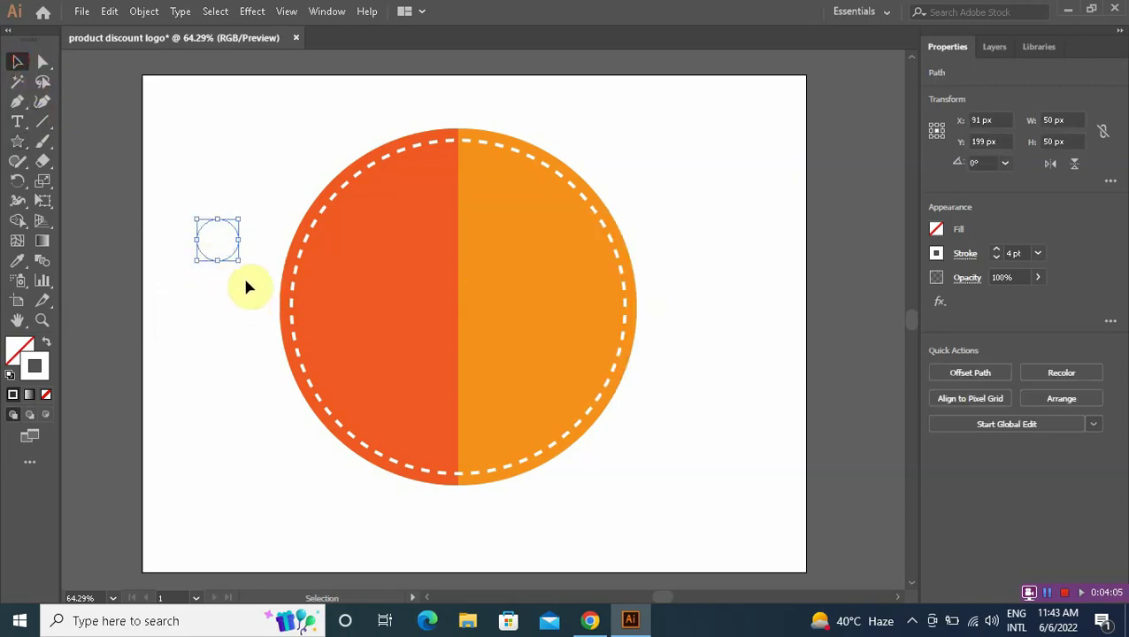
Step: Enlarge the round 50-point star with equal radii to about 346 px, and delete it
{"action": "left_click_drag", "start_coordinate": [239, 259], "coordinate": [309, 372]}
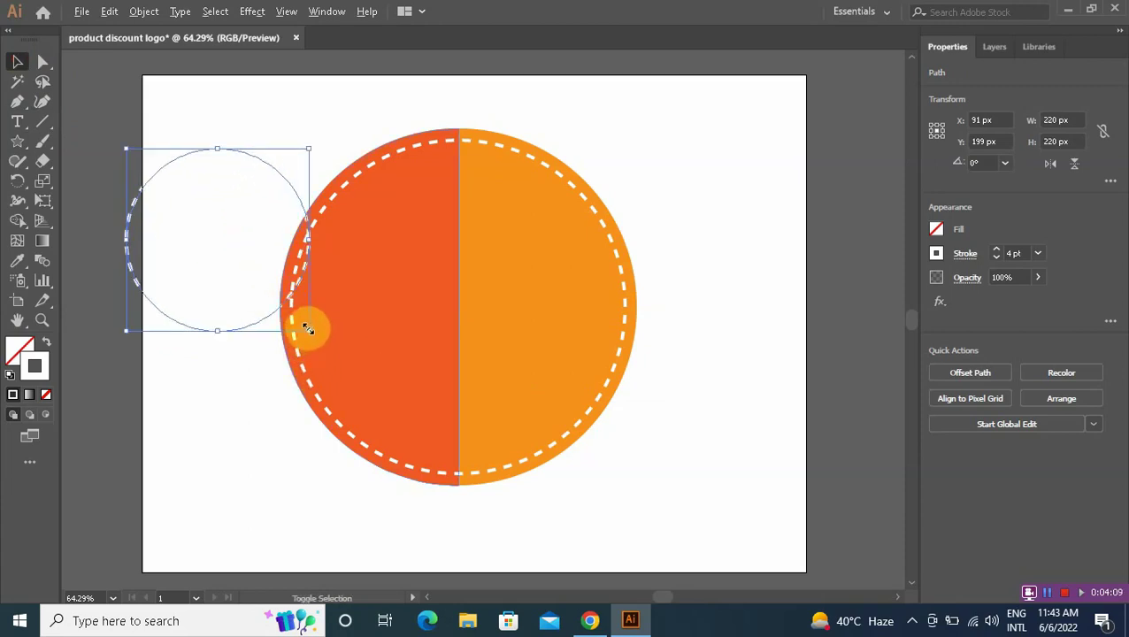
{"action": "left_click_drag", "start_coordinate": [304, 327], "coordinate": [362, 388]}
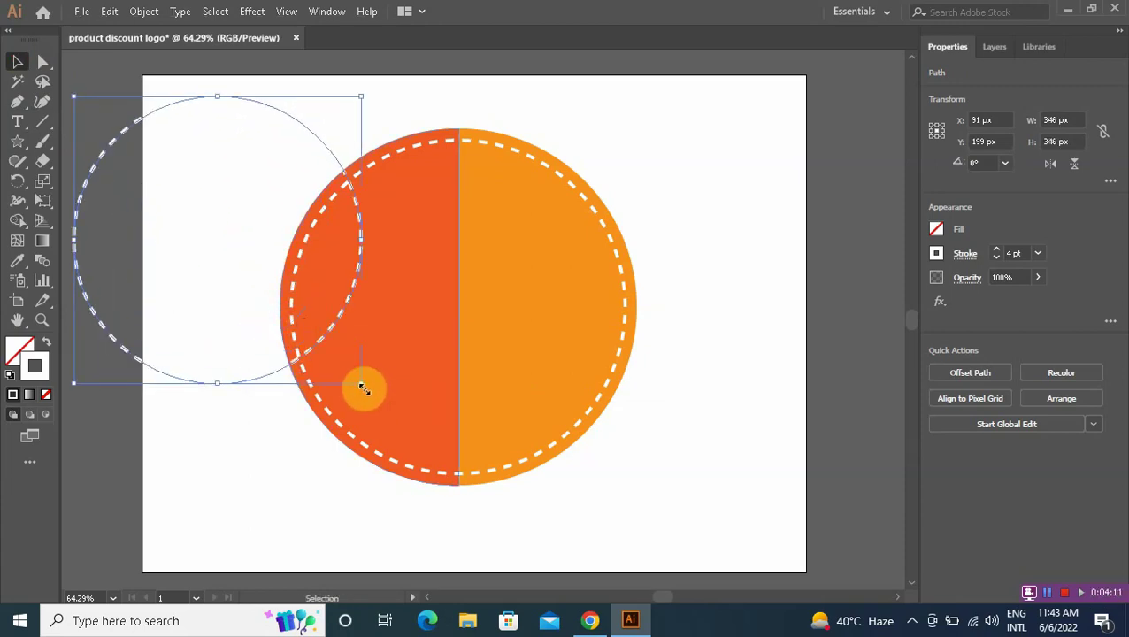
{"action": "key", "text": "Delete"}
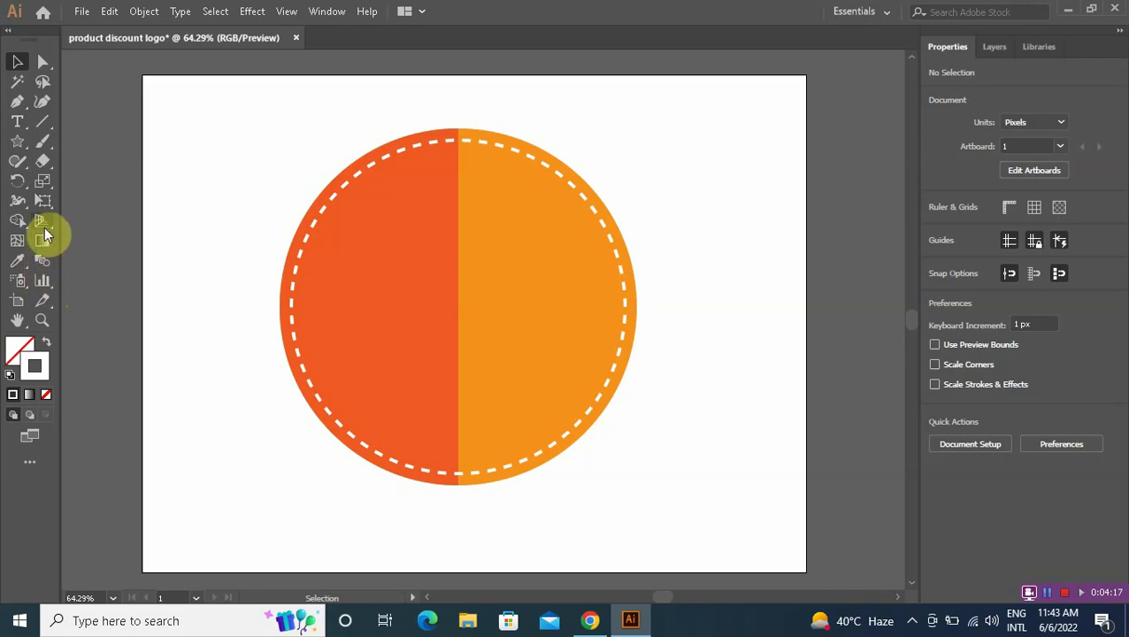
Step: Create a 50-point star with Radius 1 at 25 px and a smaller Radius 2 on the blank area left of the large circle
{"action": "left_click", "coordinate": [17, 139]}
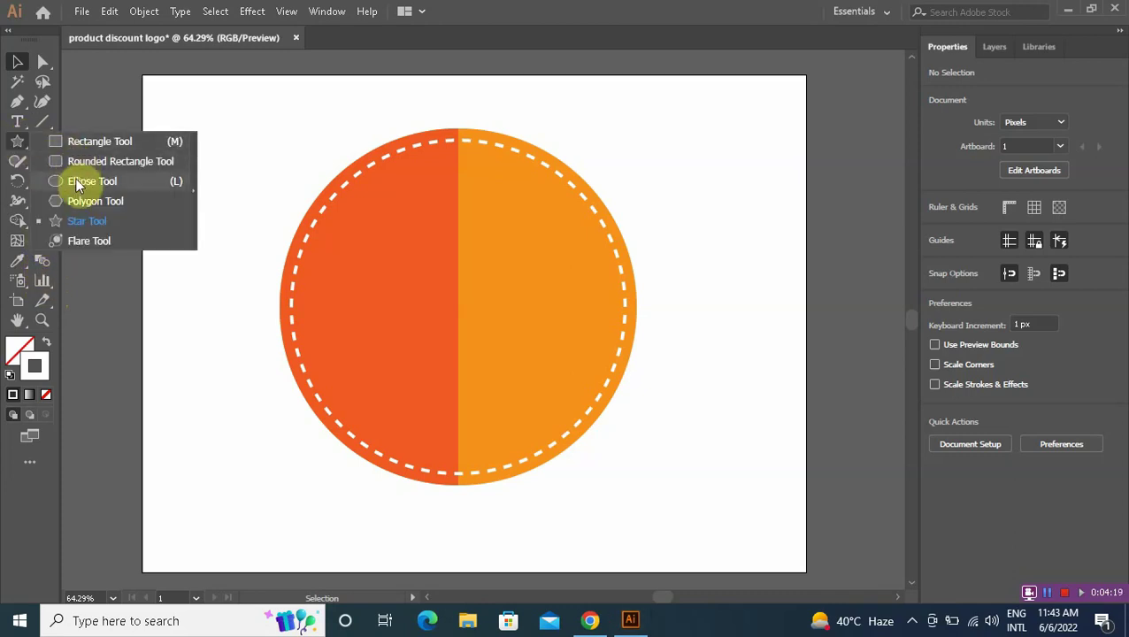
{"action": "left_click", "coordinate": [79, 225]}
{"action": "left_click", "coordinate": [210, 192]}
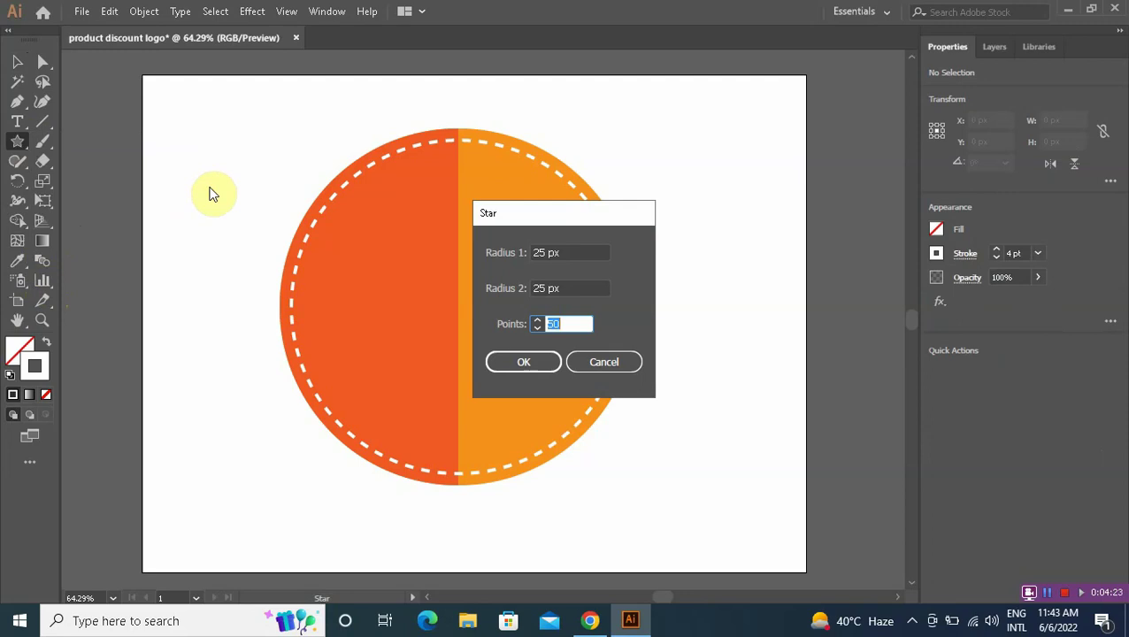
{"action": "left_click_drag", "start_coordinate": [578, 289], "coordinate": [509, 290]}
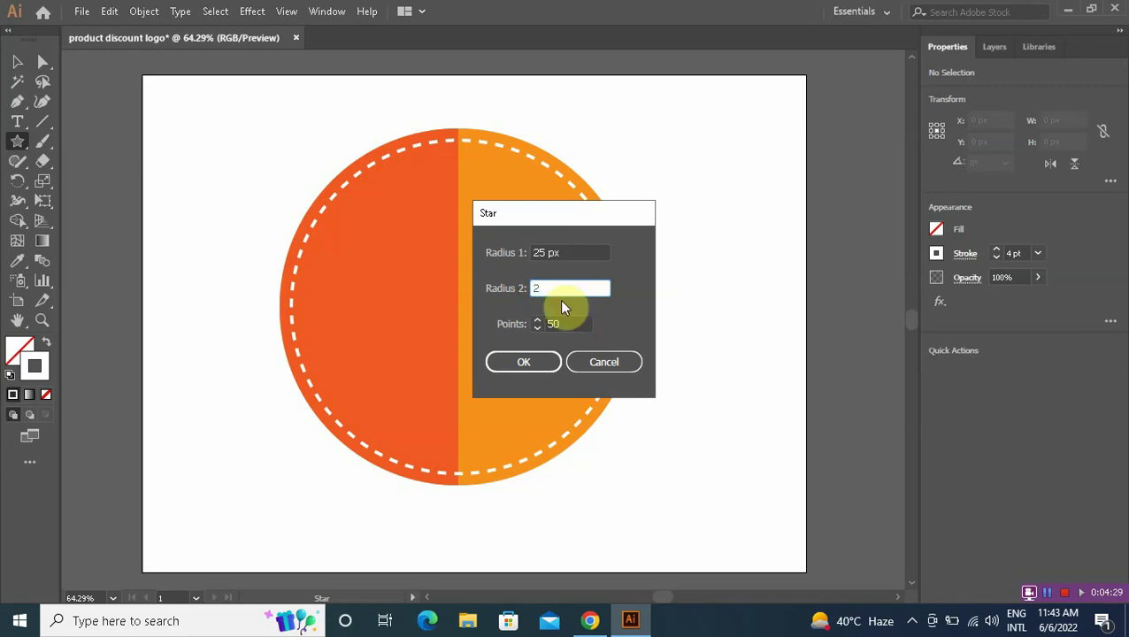
{"action": "left_click", "coordinate": [520, 364]}
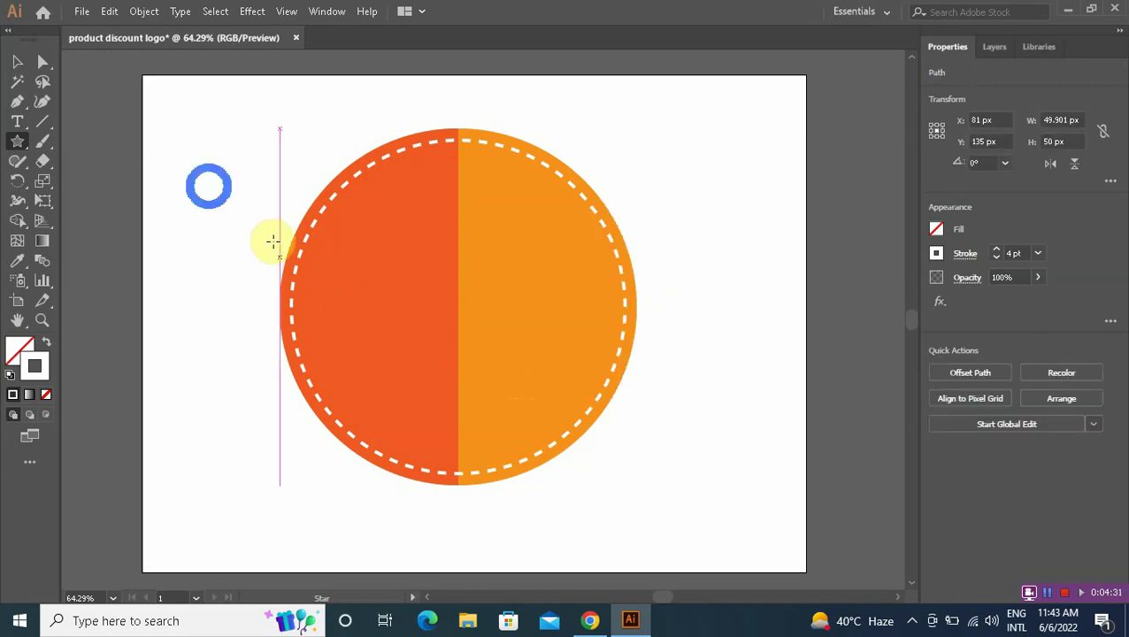
Step: Enlarge the new star to about 372 px wide and turn off its dashed stroke
{"action": "left_click", "coordinate": [16, 63]}
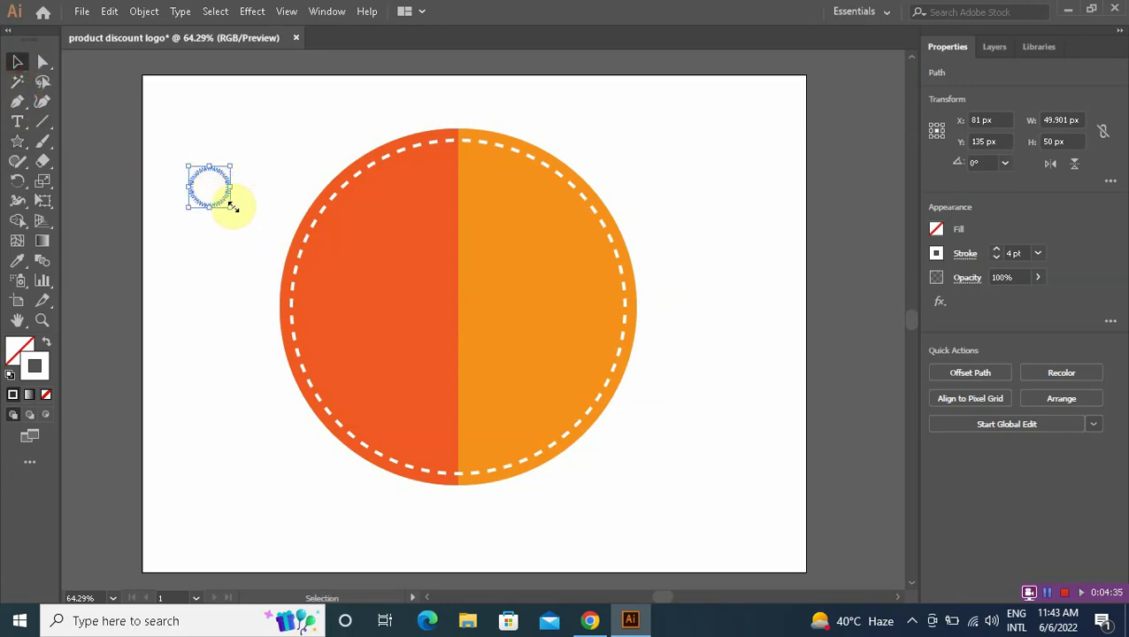
{"action": "left_click_drag", "start_coordinate": [233, 205], "coordinate": [362, 336]}
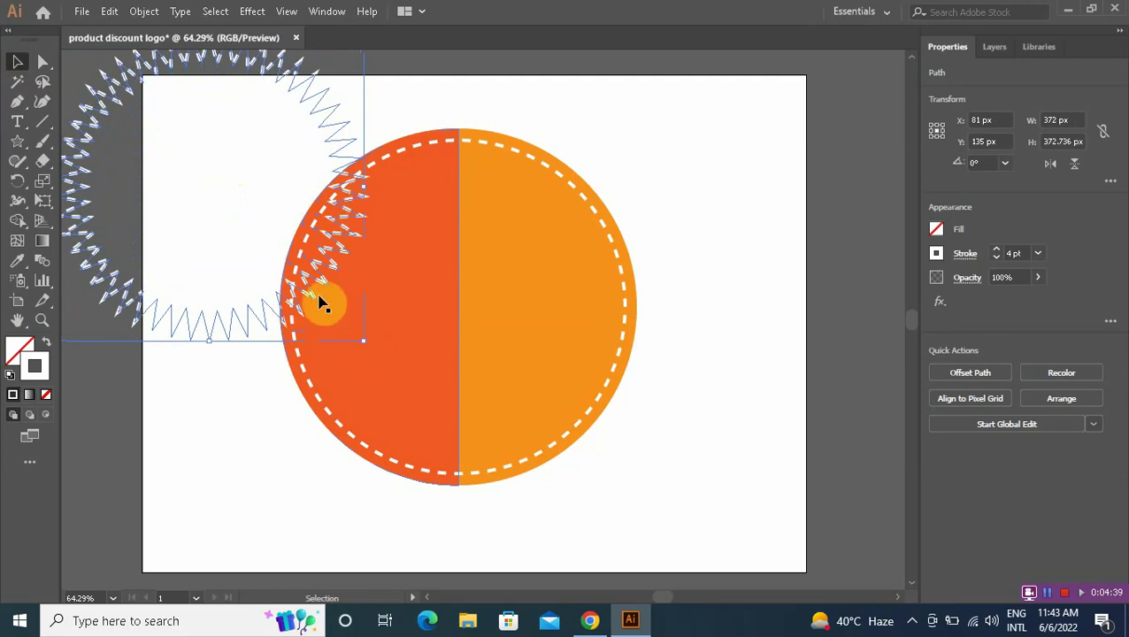
{"action": "left_click", "coordinate": [965, 262]}
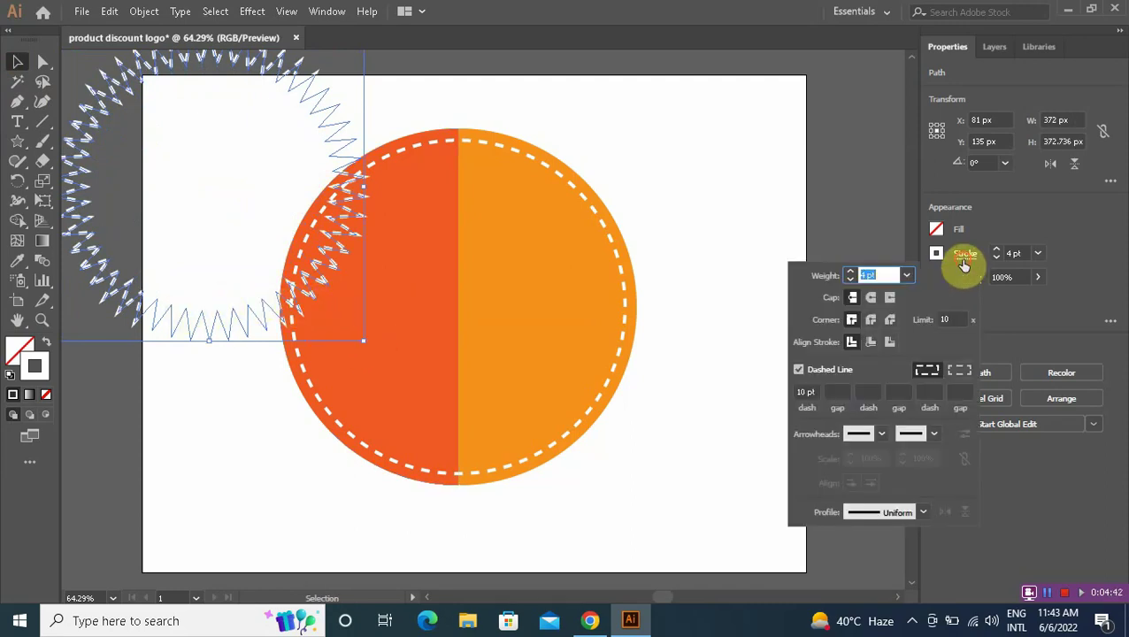
{"action": "left_click", "coordinate": [797, 369]}
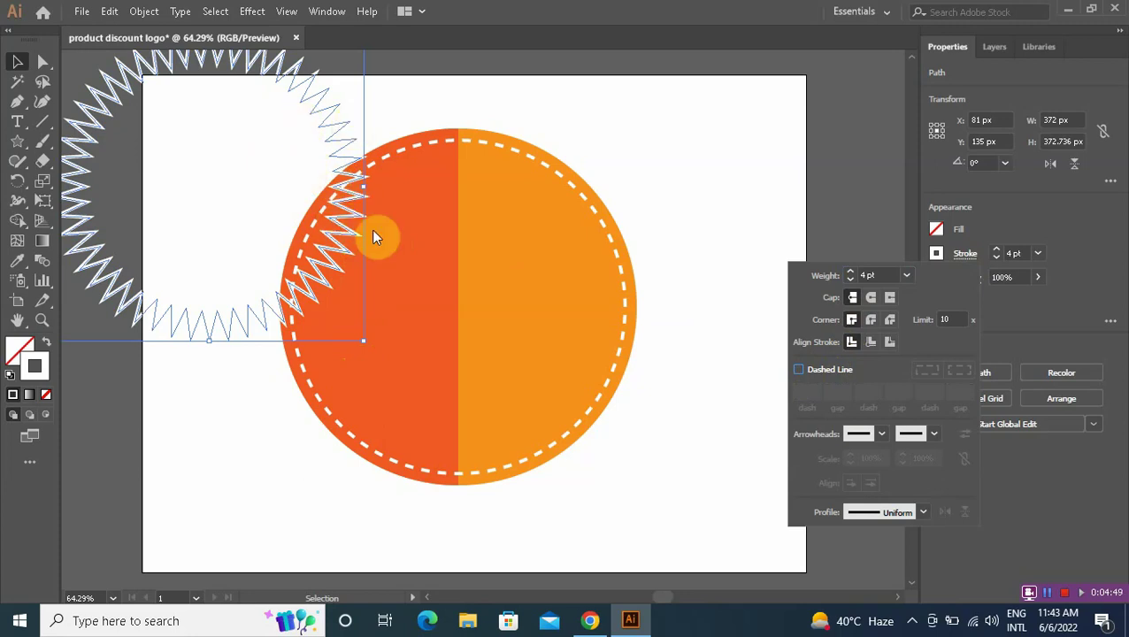
Step: Isolate the star and move it over the lower-left part of the large circle, at about X 166 px, Y 400 px
{"action": "left_click", "coordinate": [335, 117]}
{"action": "double_click", "coordinate": [333, 119]}
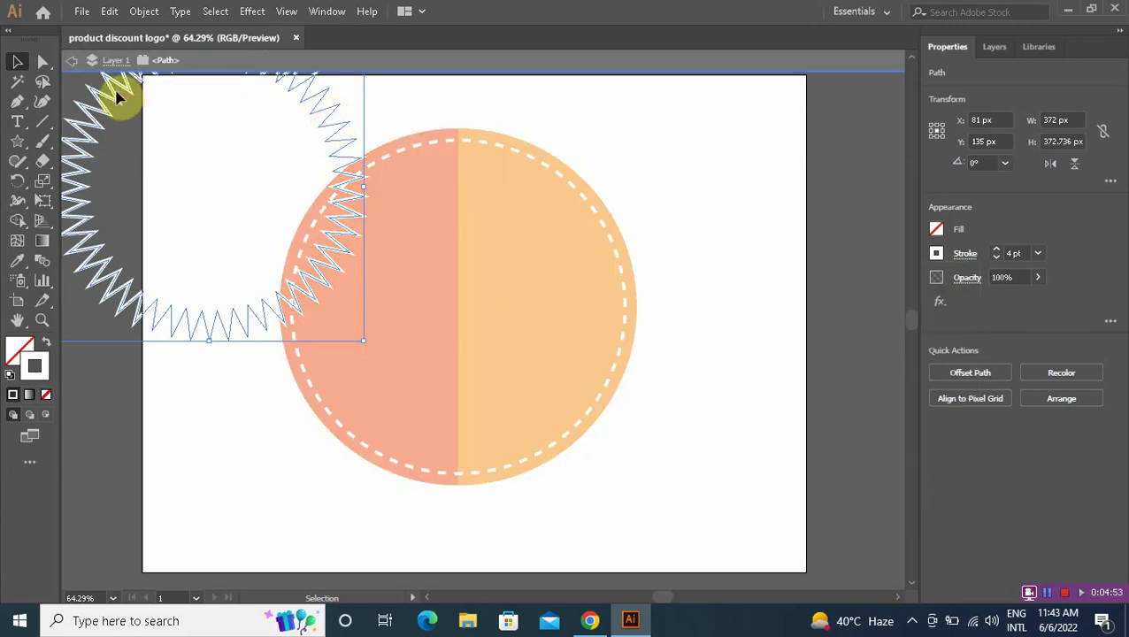
{"action": "left_click_drag", "start_coordinate": [79, 182], "coordinate": [168, 387]}
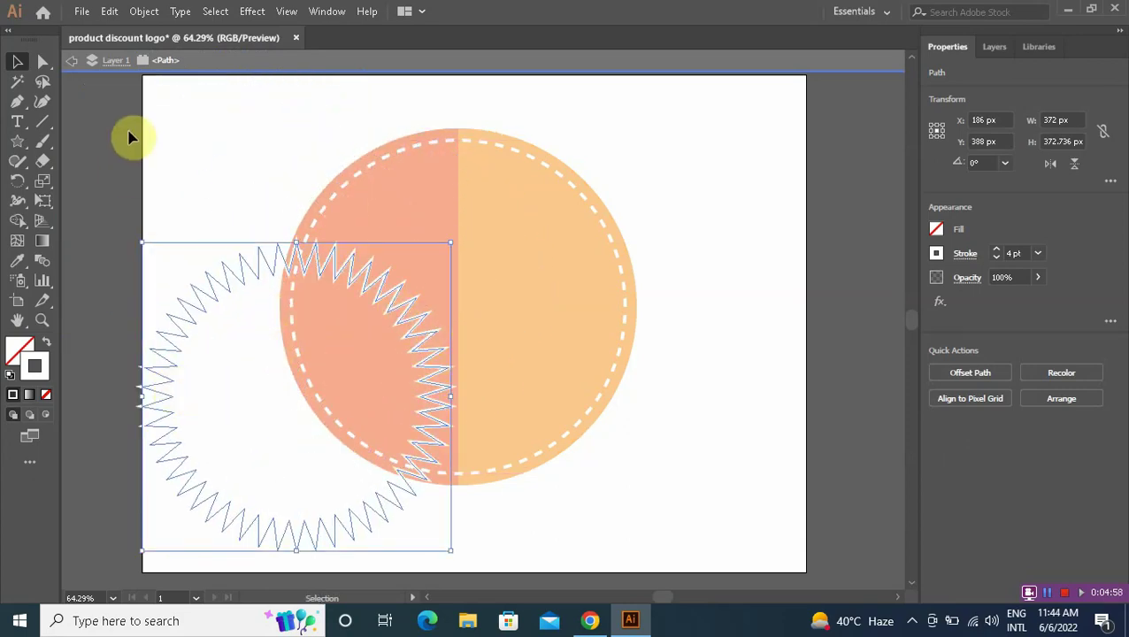
{"action": "left_click", "coordinate": [43, 60]}
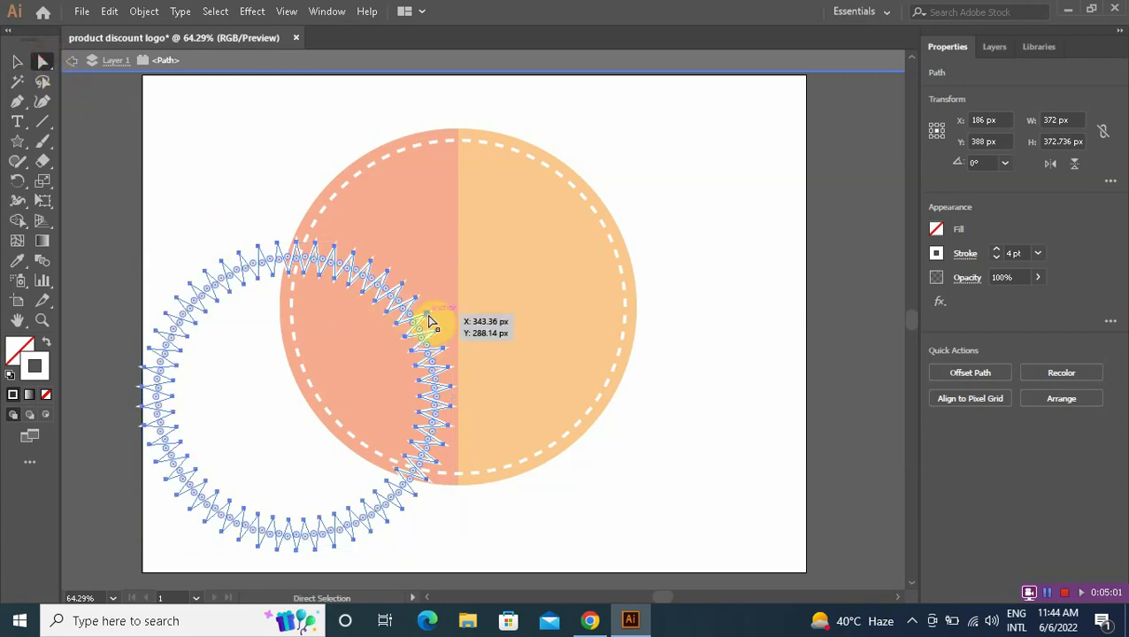
{"action": "left_click_drag", "start_coordinate": [429, 321], "coordinate": [325, 299]}
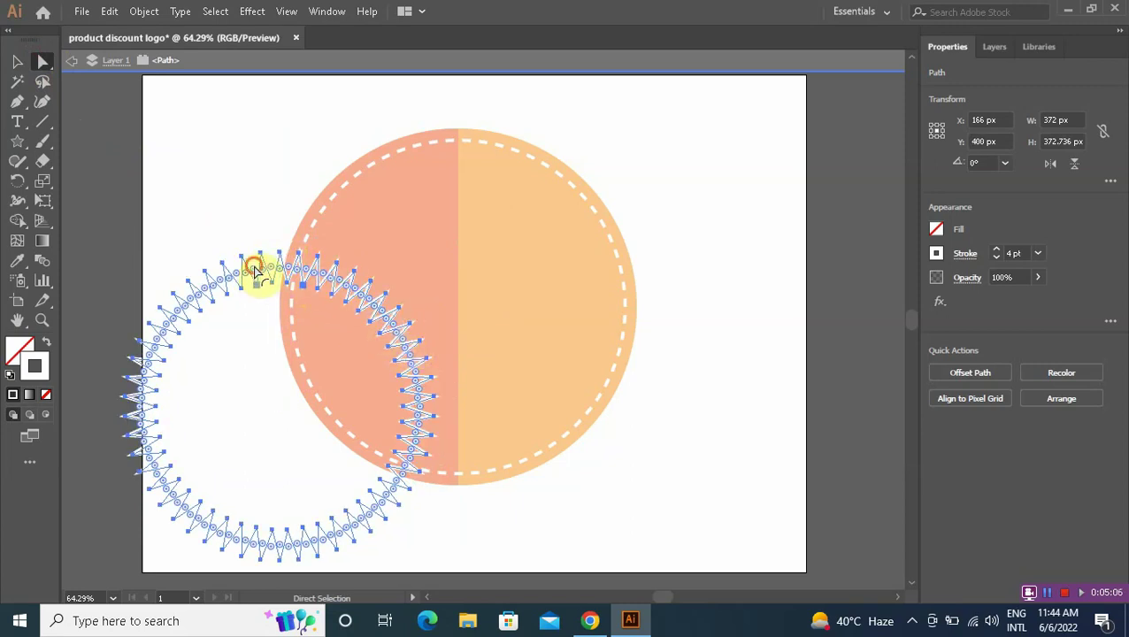
Step: Round all the star's corners partially to form a wavy ring about 349 px wide
{"action": "left_click_drag", "start_coordinate": [254, 270], "coordinate": [315, 282]}
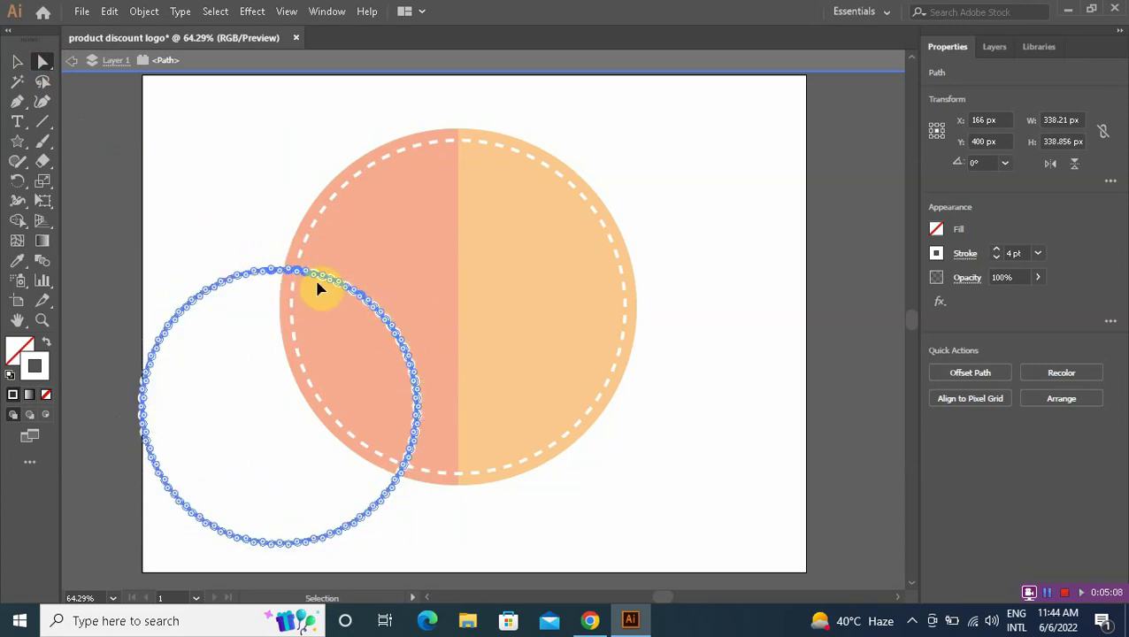
{"action": "key", "text": "ctrl+z"}
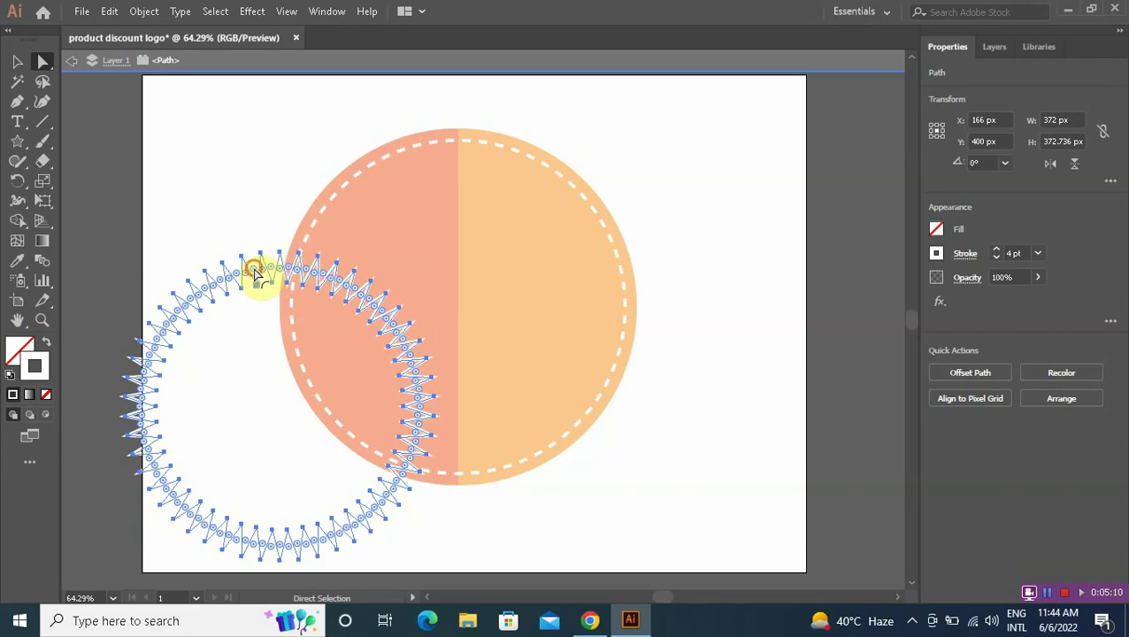
{"action": "left_click_drag", "start_coordinate": [255, 272], "coordinate": [255, 283]}
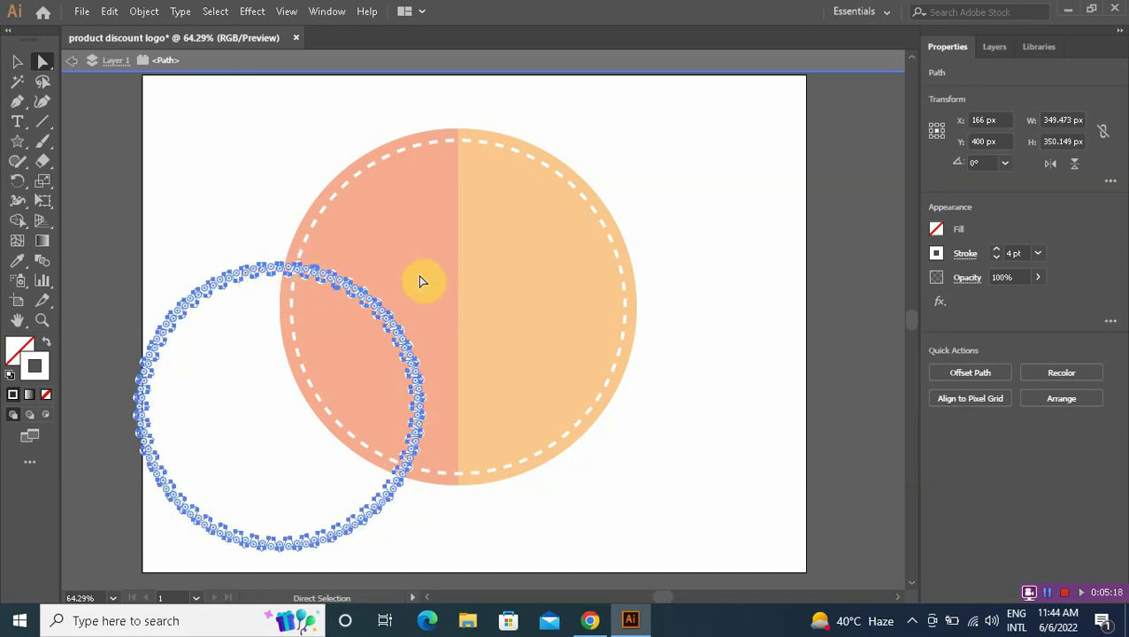
Step: Change the wavy ring's stroke to the orange-red swatch and exit isolation mode
{"action": "left_click", "coordinate": [938, 256]}
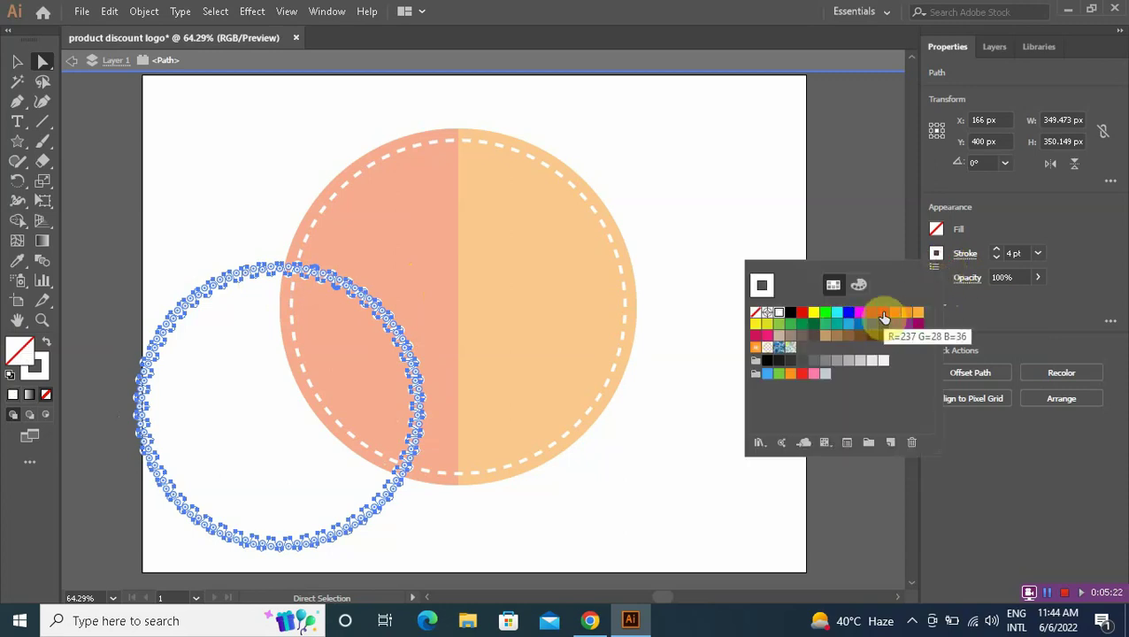
{"action": "left_click", "coordinate": [884, 314]}
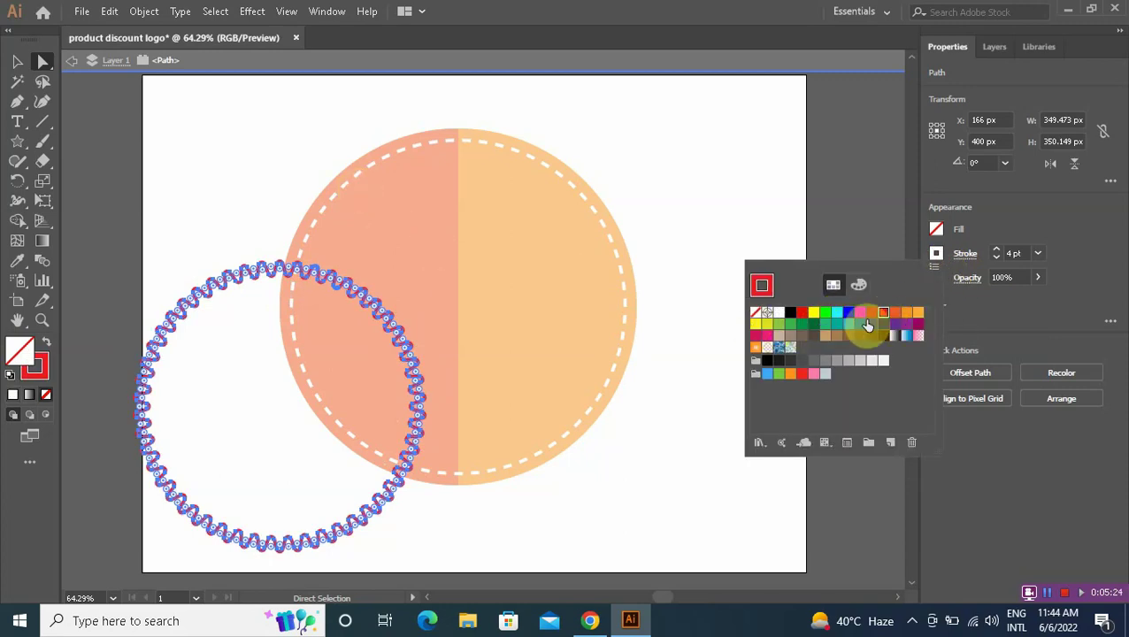
{"action": "left_click", "coordinate": [895, 313]}
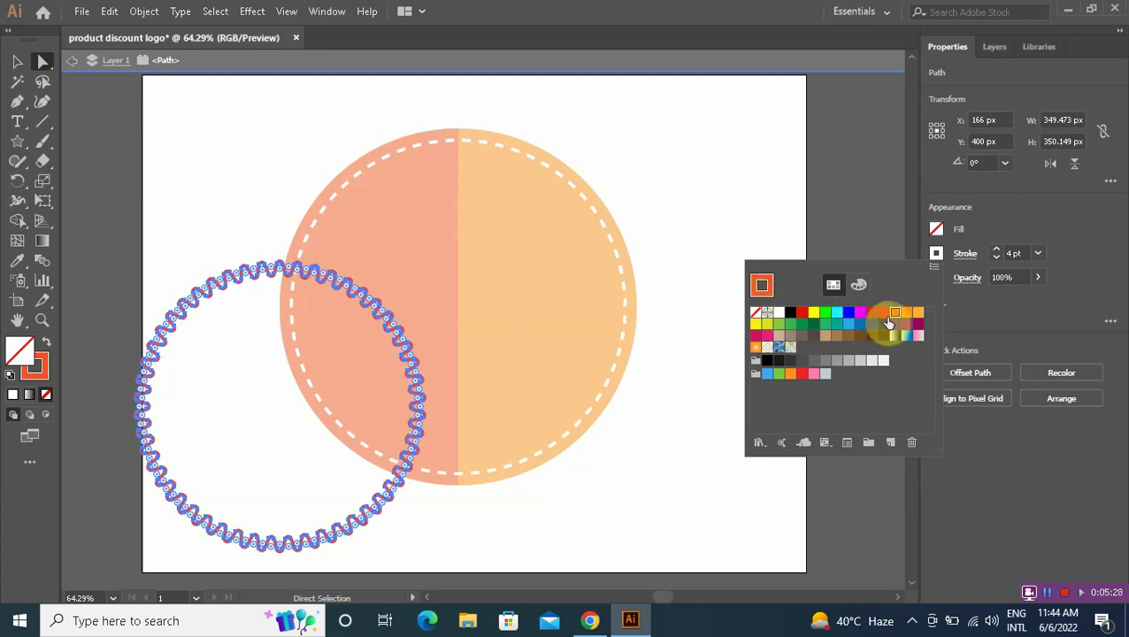
{"action": "left_click", "coordinate": [76, 63]}
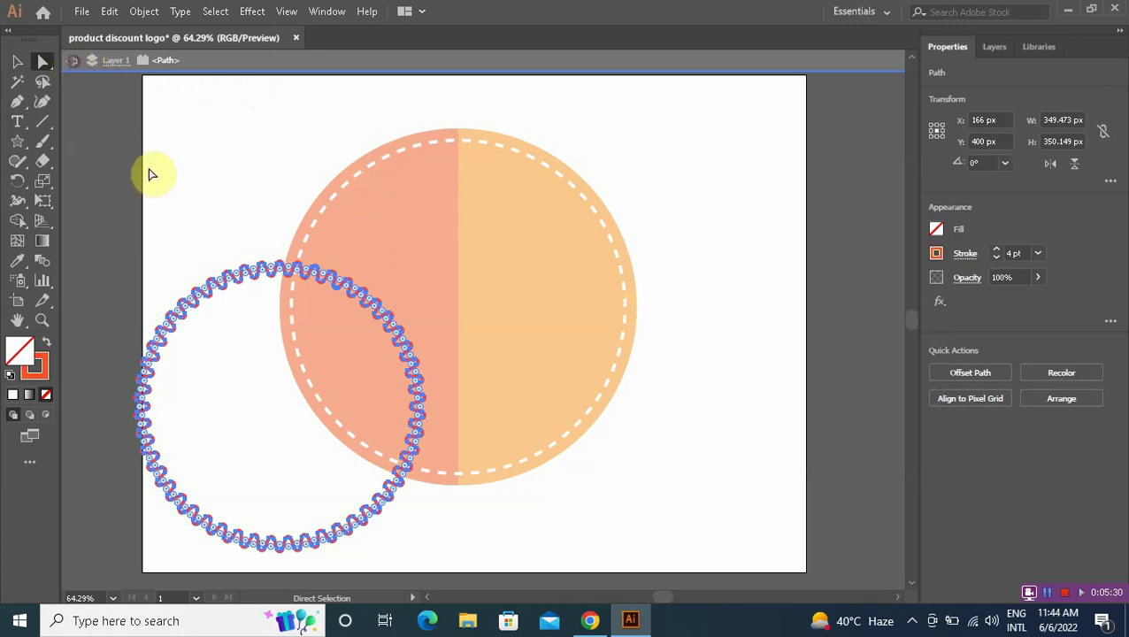
{"action": "left_click", "coordinate": [76, 91]}
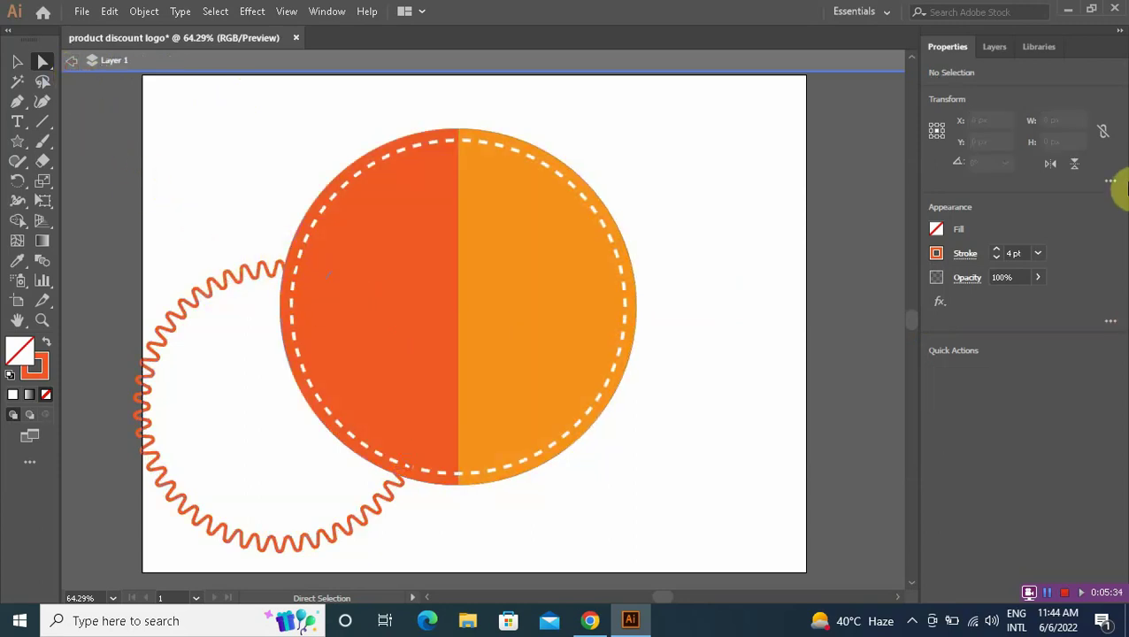
{"action": "left_click", "coordinate": [17, 62]}
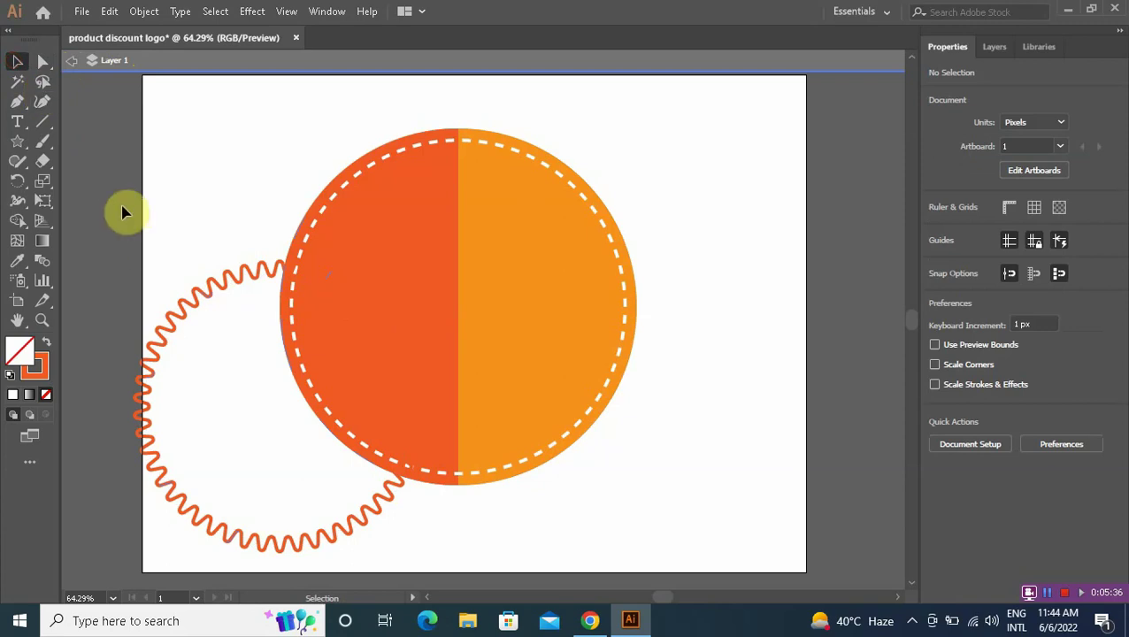
{"action": "left_click", "coordinate": [72, 60]}
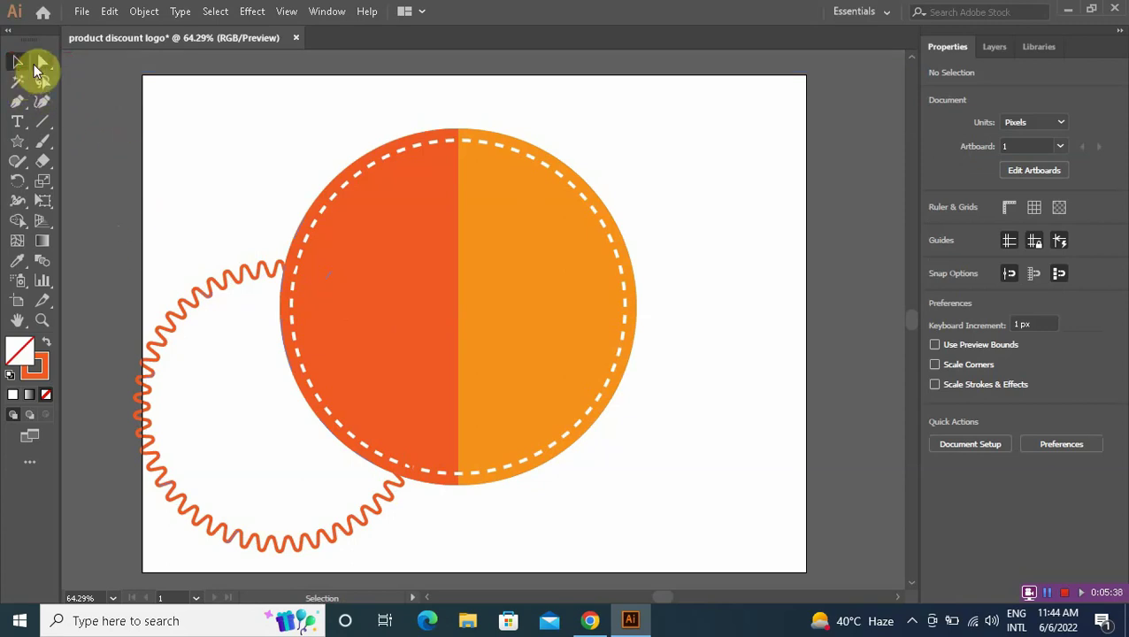
Step: Center the wavy ring on the large circle at X 381 px, Y 280 px, and enlarge it to about 504 px around the circle
{"action": "left_click", "coordinate": [196, 297]}
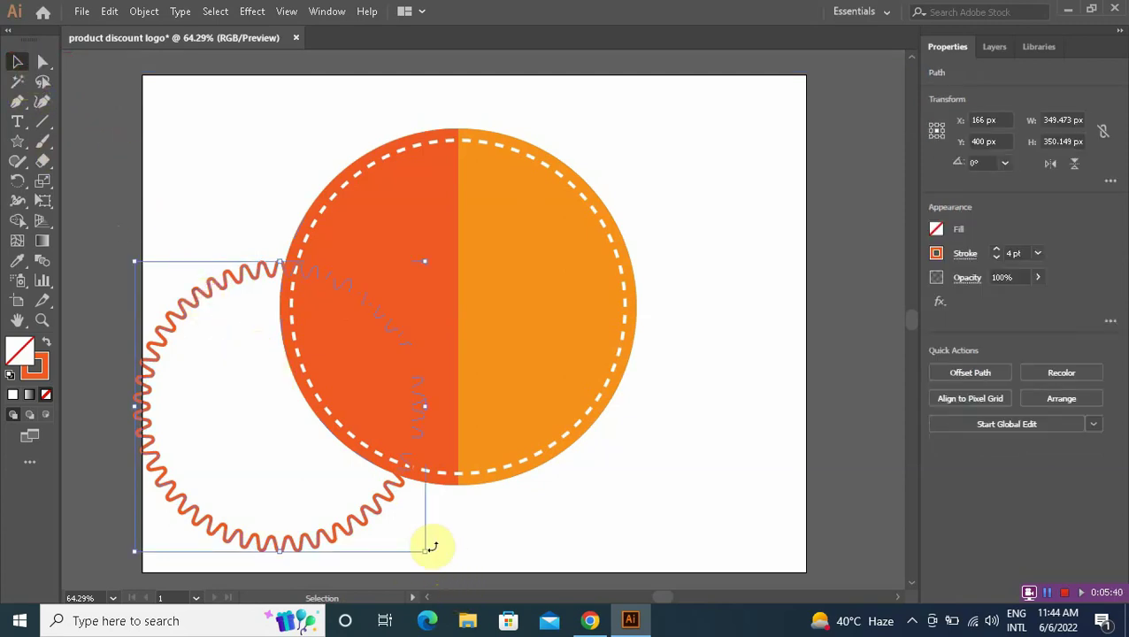
{"action": "left_click_drag", "start_coordinate": [374, 508], "coordinate": [556, 398]}
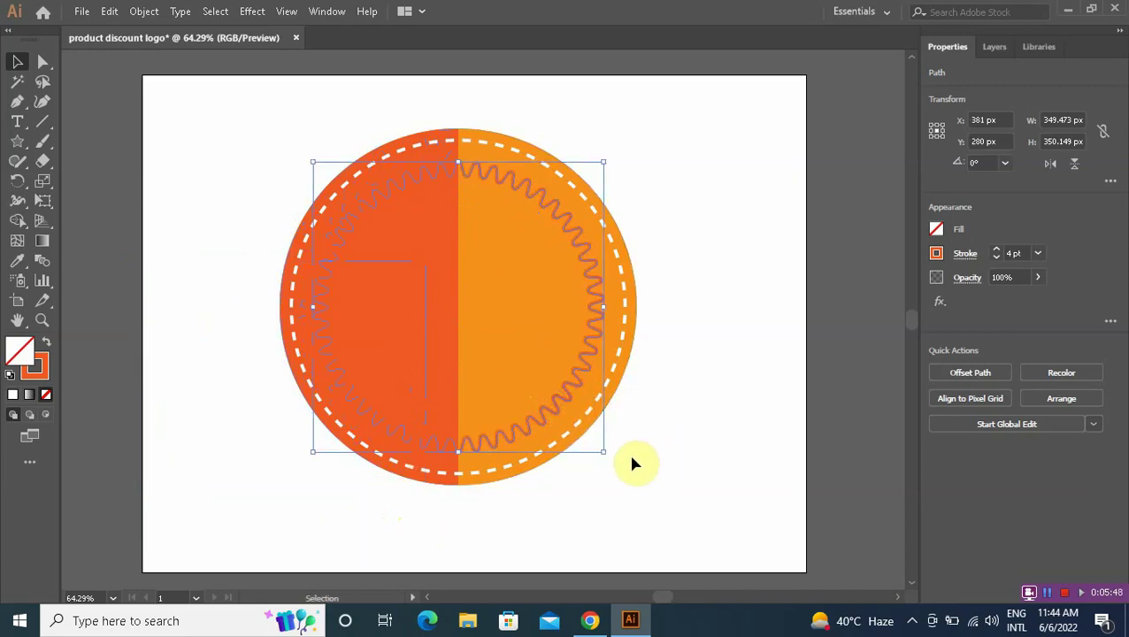
{"action": "left_click_drag", "start_coordinate": [604, 451], "coordinate": [668, 520]}
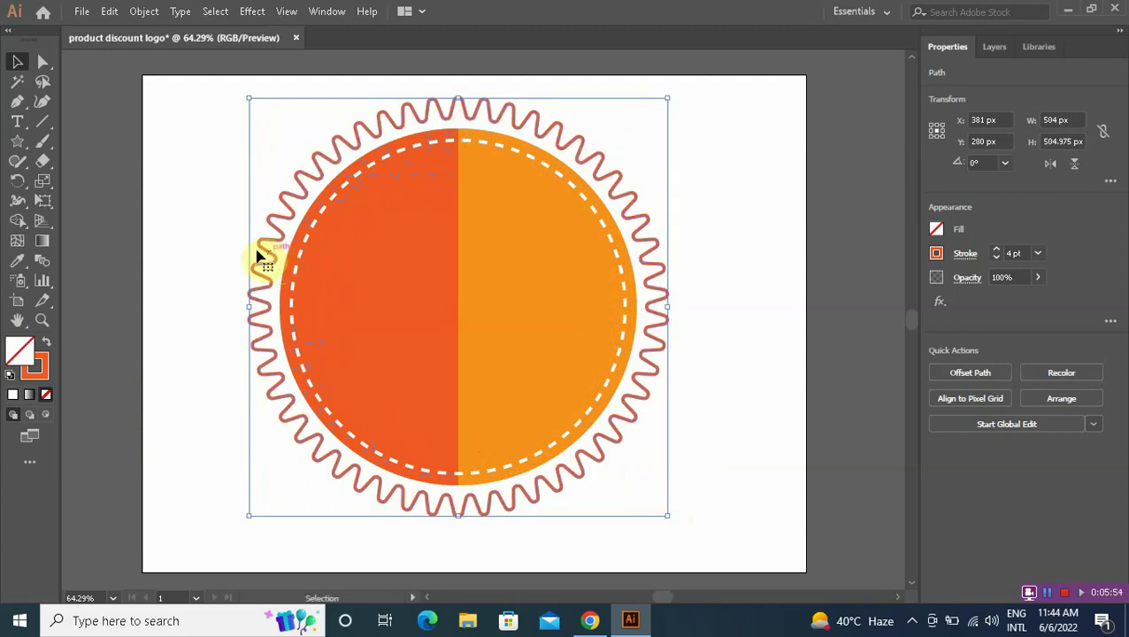
{"action": "left_click", "coordinate": [178, 204]}
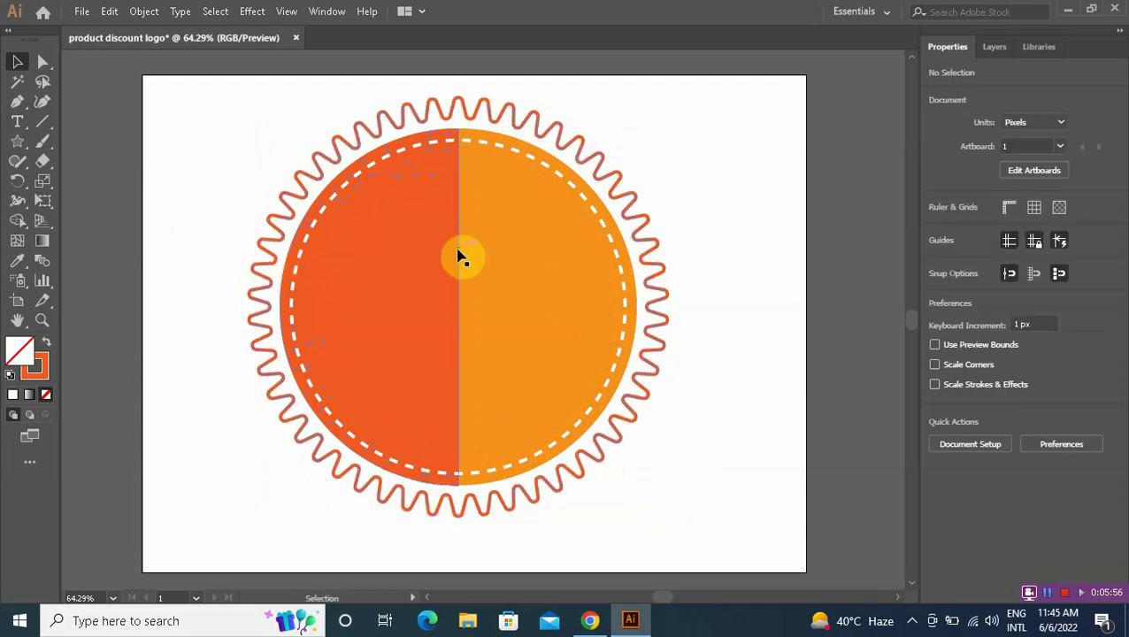
Step: Set the wavy ring's stroke weight to 8 pt and deselect it
{"action": "left_click", "coordinate": [637, 222]}
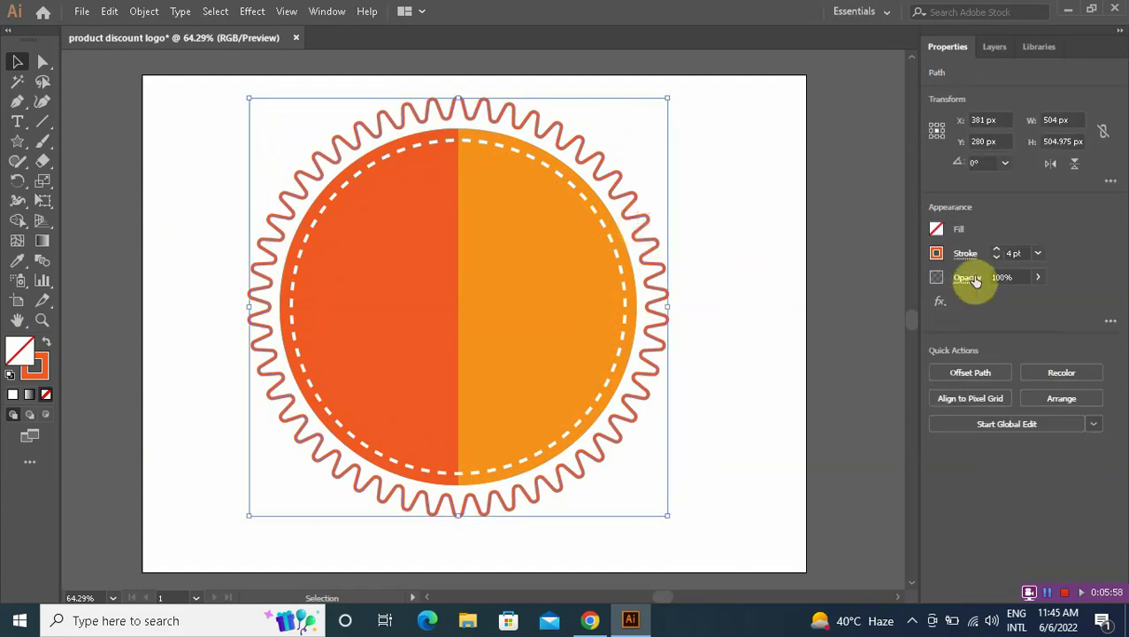
{"action": "left_click", "coordinate": [1039, 255]}
{"action": "left_click", "coordinate": [1048, 414]}
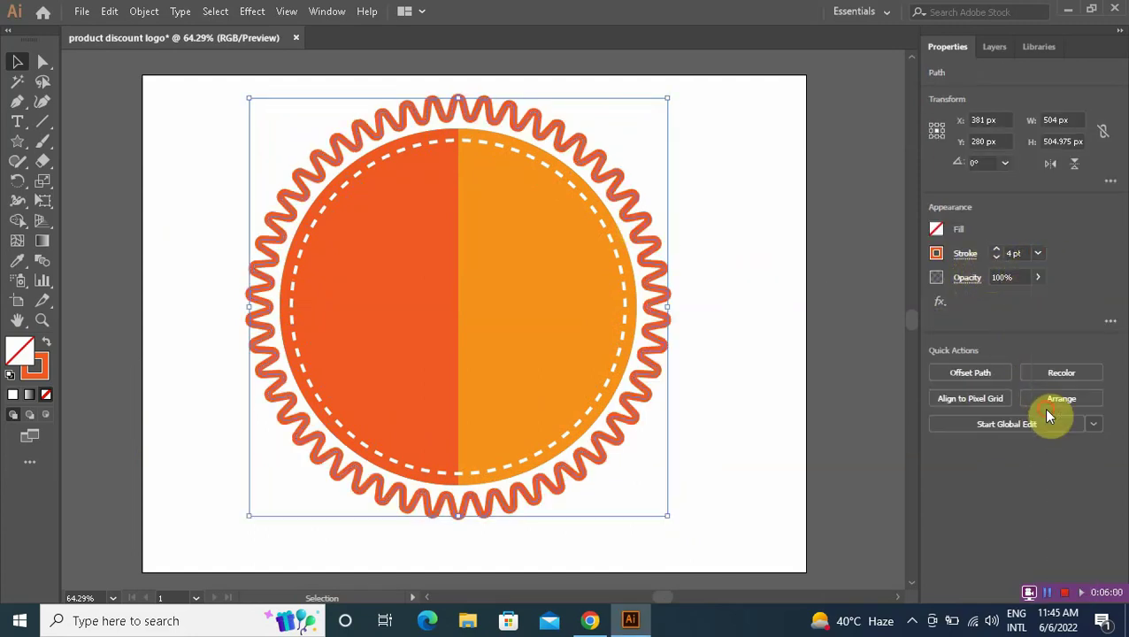
{"action": "left_click", "coordinate": [1038, 253]}
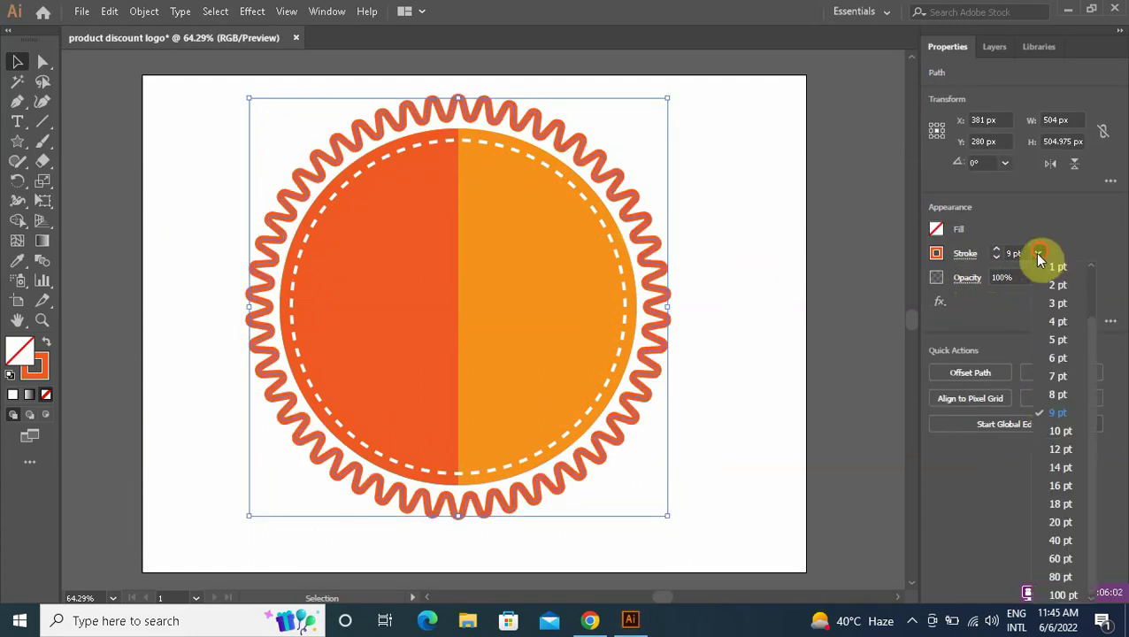
{"action": "left_click", "coordinate": [1059, 395]}
{"action": "left_click", "coordinate": [735, 273]}
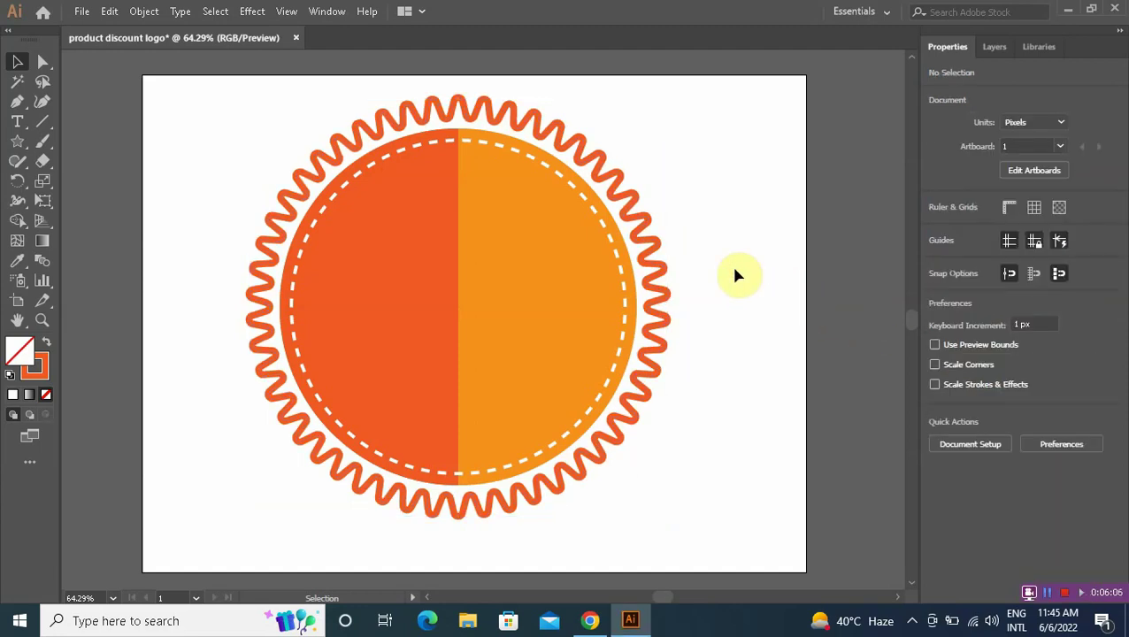
Step: Draw a closed half-ribbon with a notched outer end, from X 83 px, Y 318 px to the circle's vertical centreline at X 381 px, Y 402 px
{"action": "left_click", "coordinate": [18, 100]}
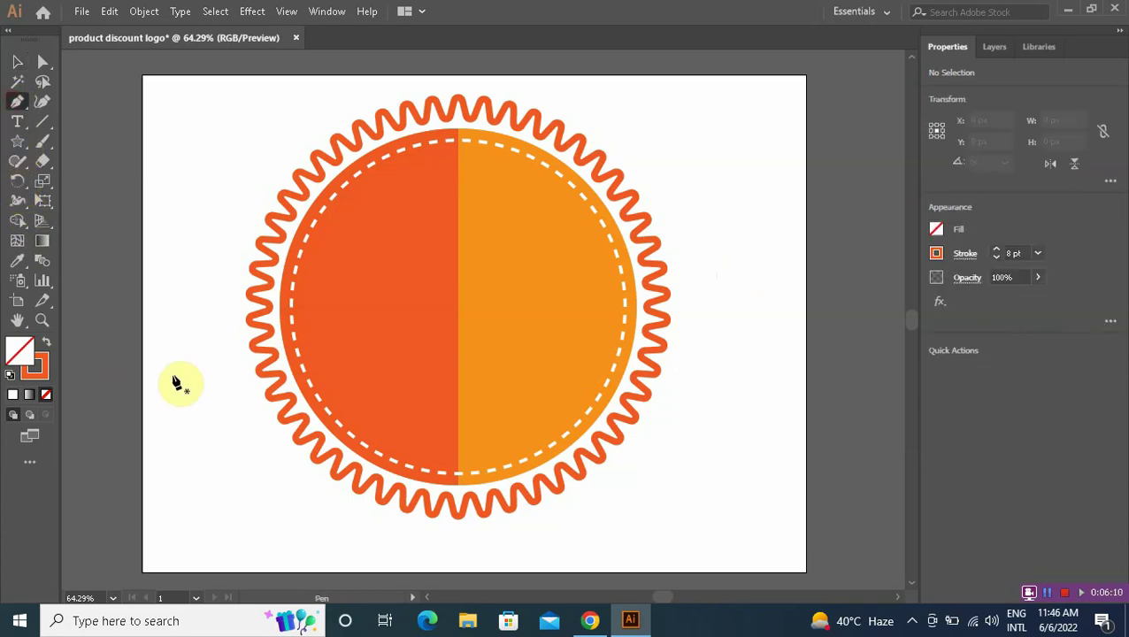
{"action": "left_click", "coordinate": [211, 338]}
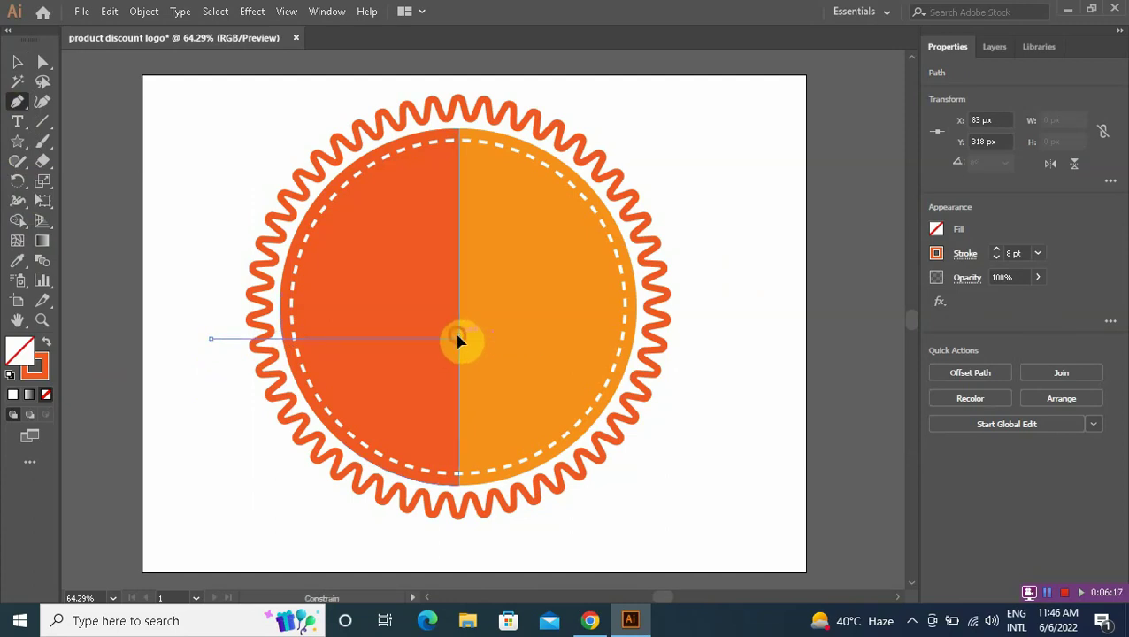
{"action": "left_click", "coordinate": [459, 338]}
{"action": "left_click", "coordinate": [459, 409]}
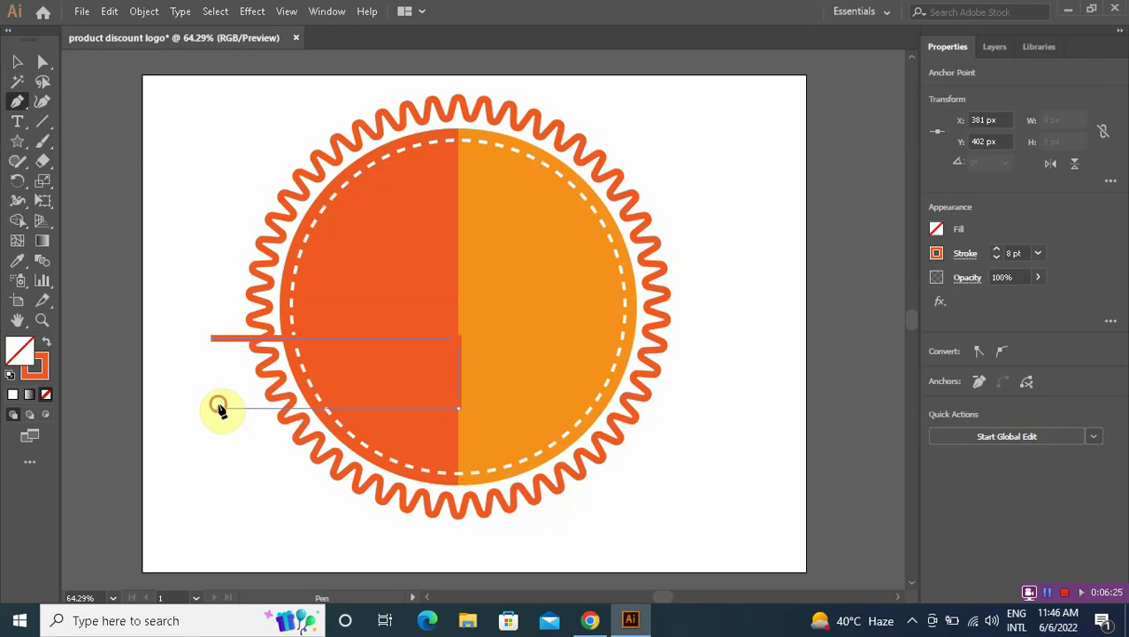
{"action": "left_click", "coordinate": [217, 408]}
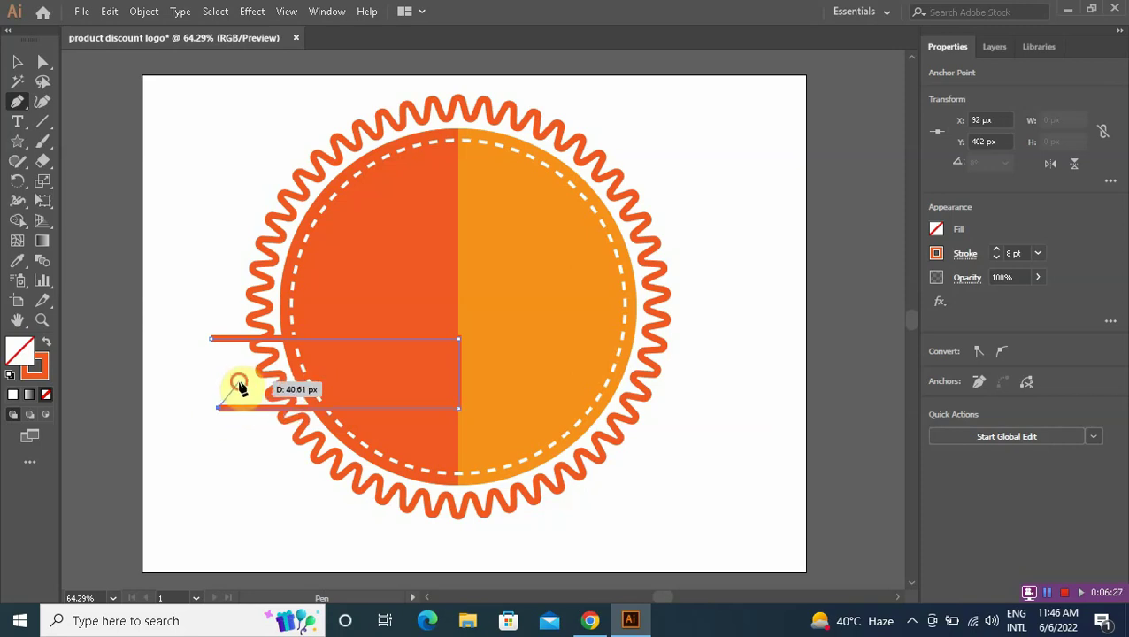
{"action": "left_click", "coordinate": [238, 385]}
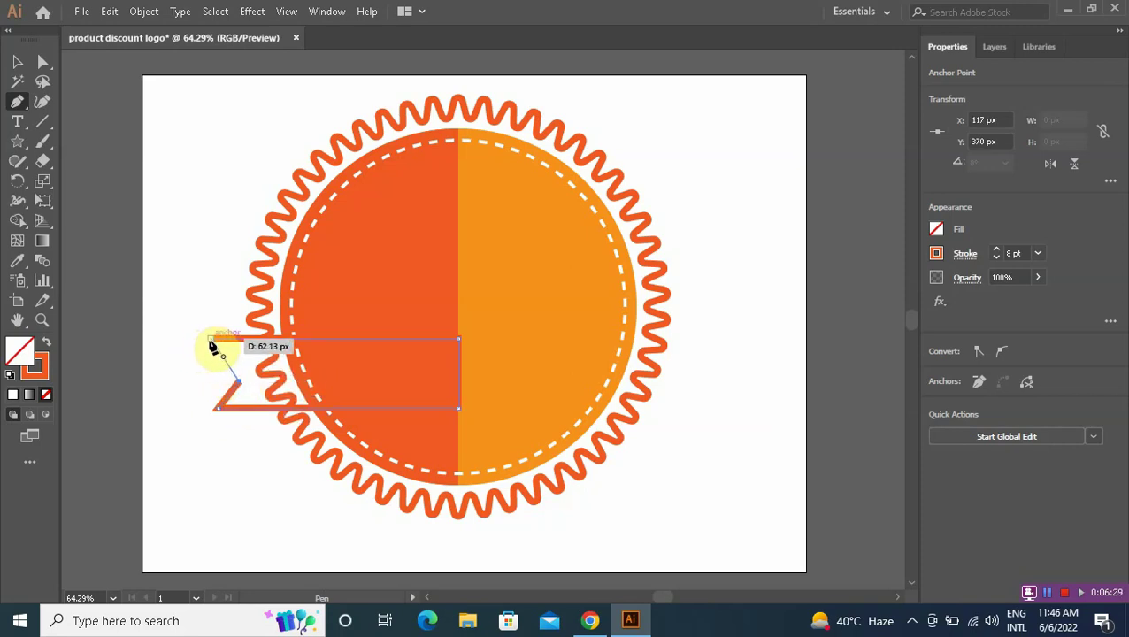
{"action": "left_click", "coordinate": [211, 342]}
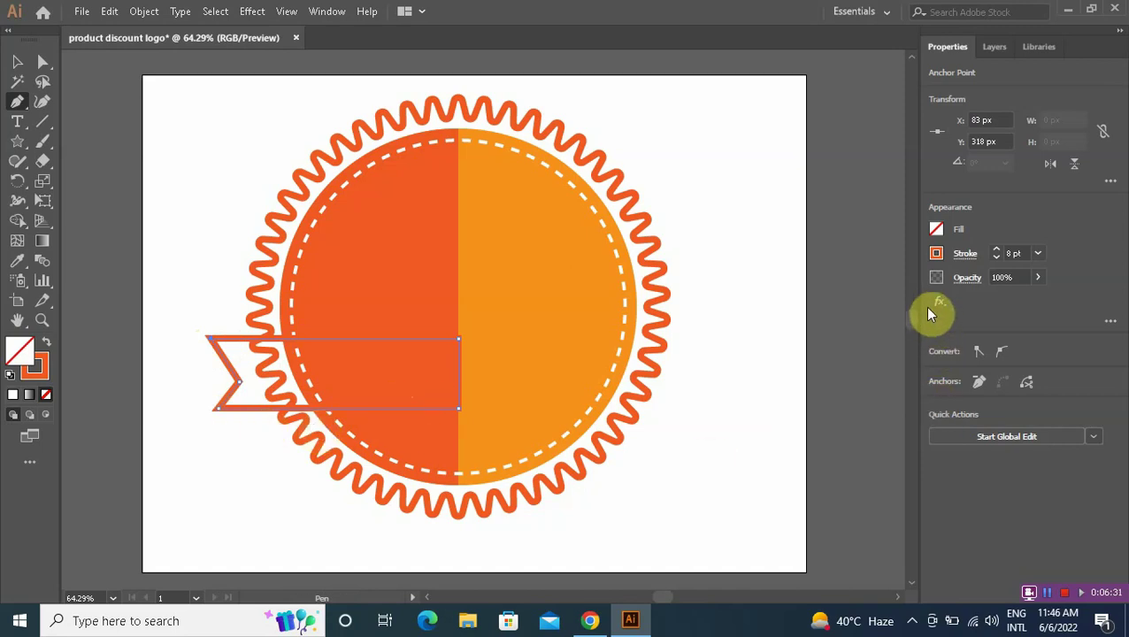
Step: Remove the half-ribbon's stroke, fill it with the teal 00A99D swatch and deselect it
{"action": "left_click", "coordinate": [1018, 254]}
{"action": "type", "text": "0"}
{"action": "left_click", "coordinate": [973, 259]}
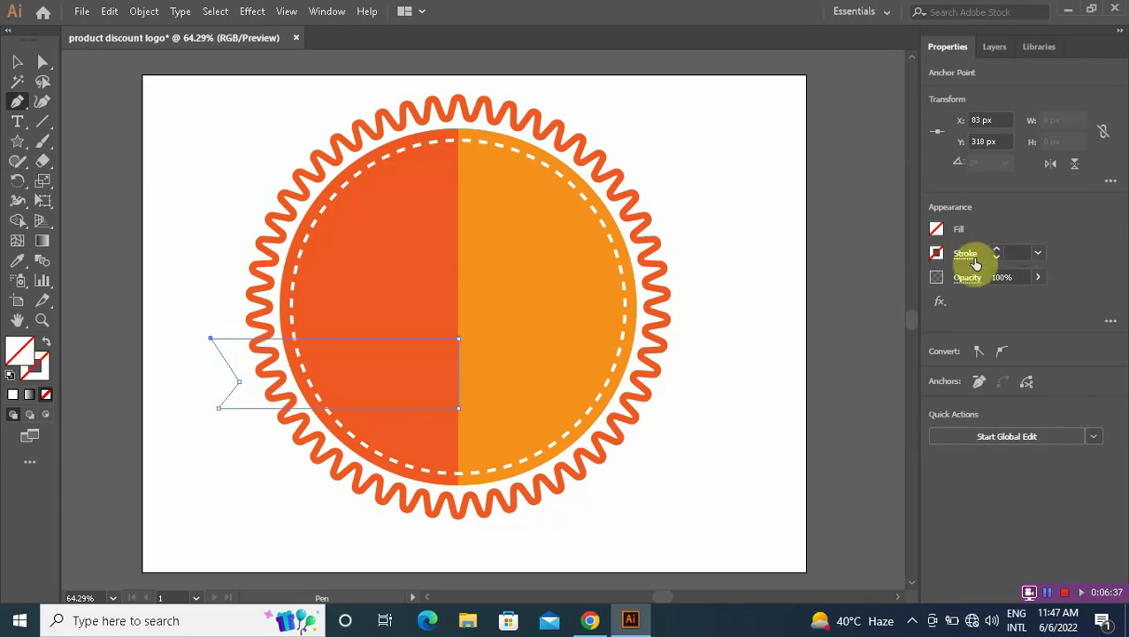
{"action": "left_click", "coordinate": [937, 230]}
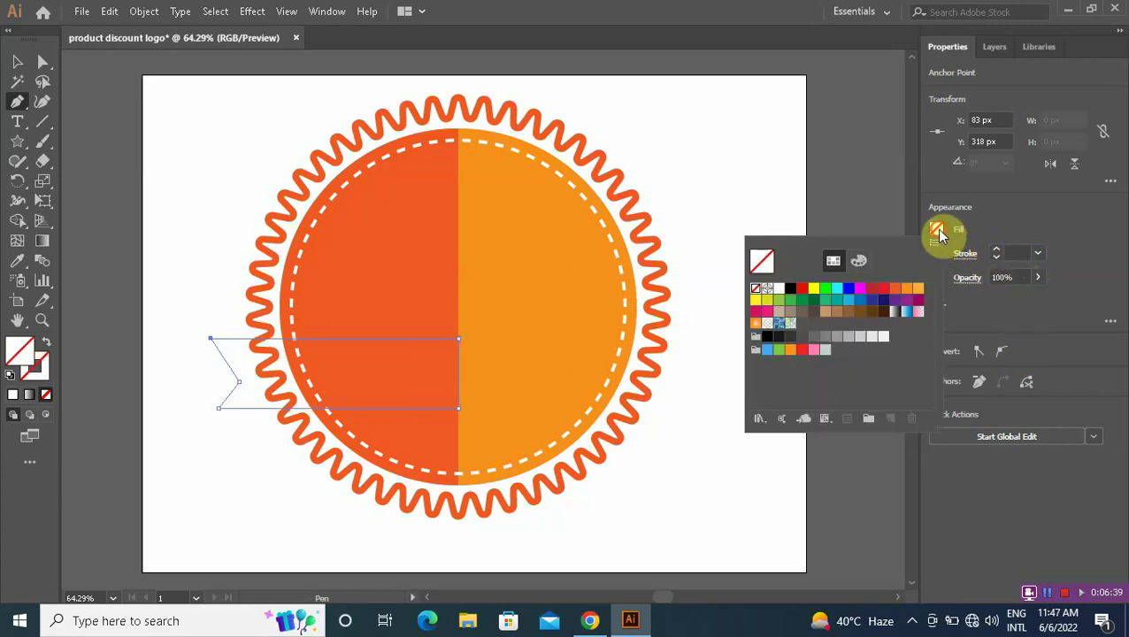
{"action": "left_click", "coordinate": [826, 290]}
{"action": "left_click", "coordinate": [836, 302]}
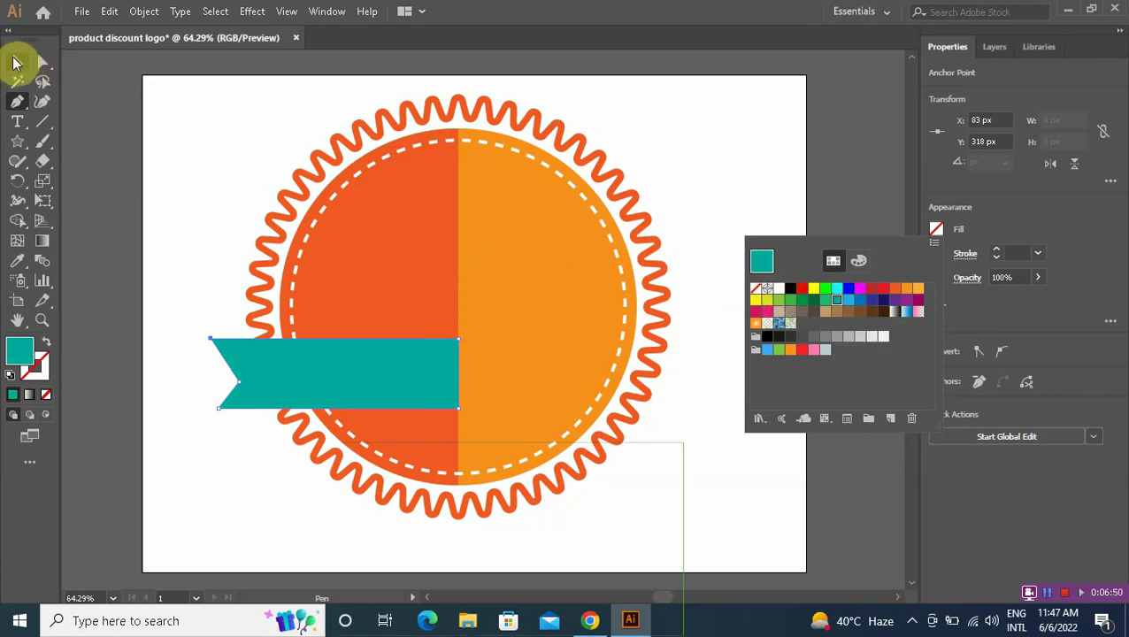
{"action": "left_click_drag", "start_coordinate": [316, 354], "coordinate": [186, 194]}
{"action": "left_click", "coordinate": [673, 169], "text": "ctrl"}
Step: Move the half-ribbon's notch anchor point slightly inward to deepen the notch, and deselect the shape
{"action": "left_click", "coordinate": [43, 62]}
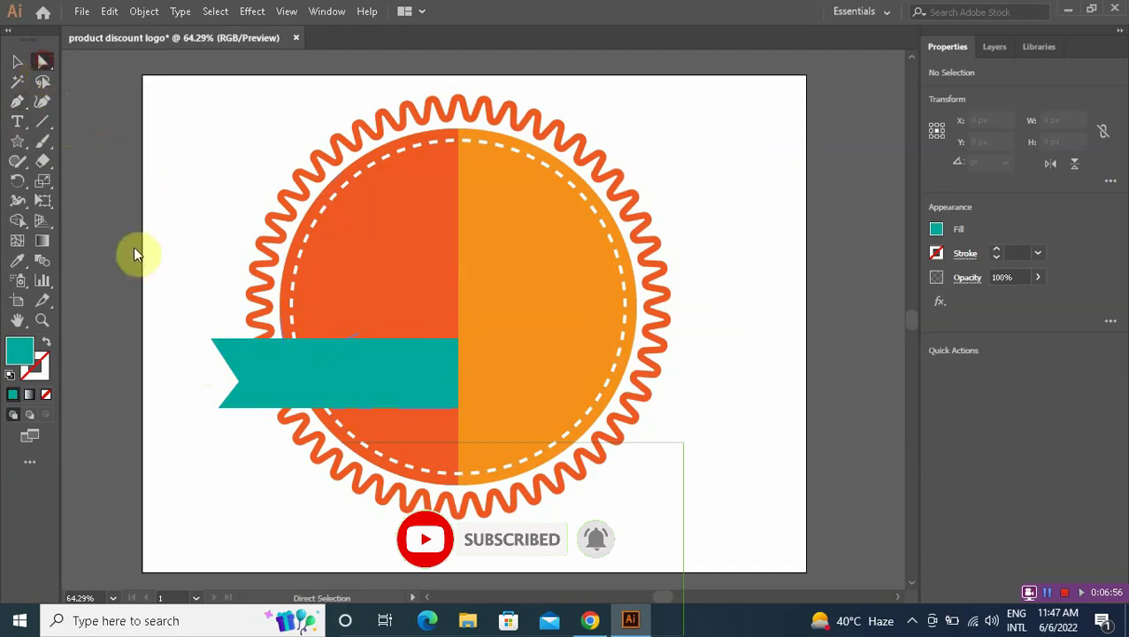
{"action": "left_click", "coordinate": [239, 381]}
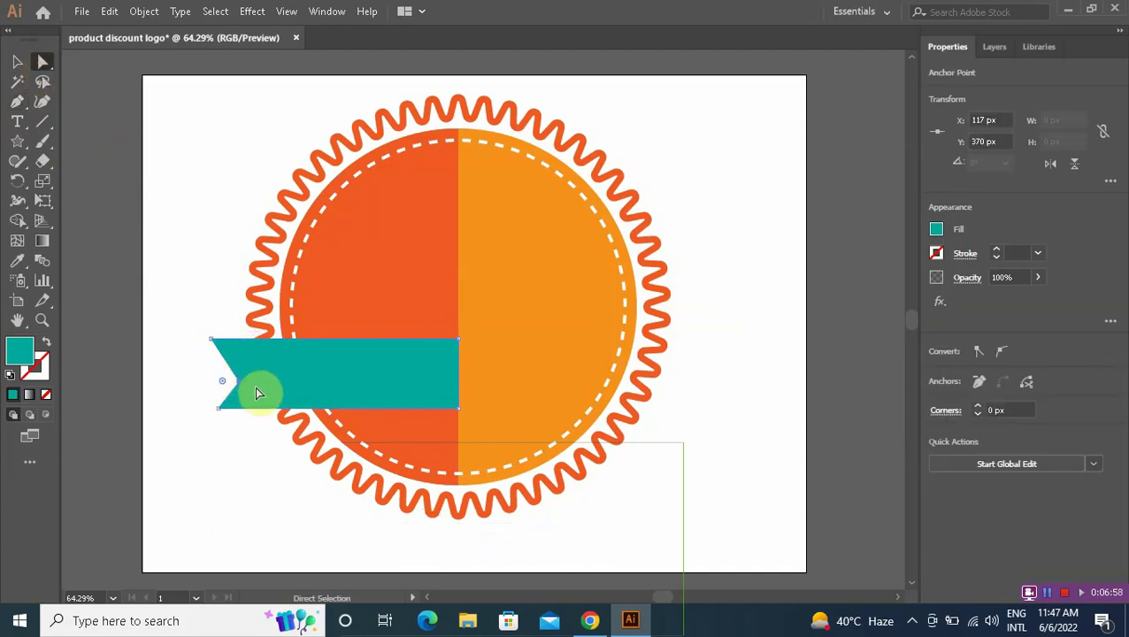
{"action": "key", "text": "ctrl+1"}
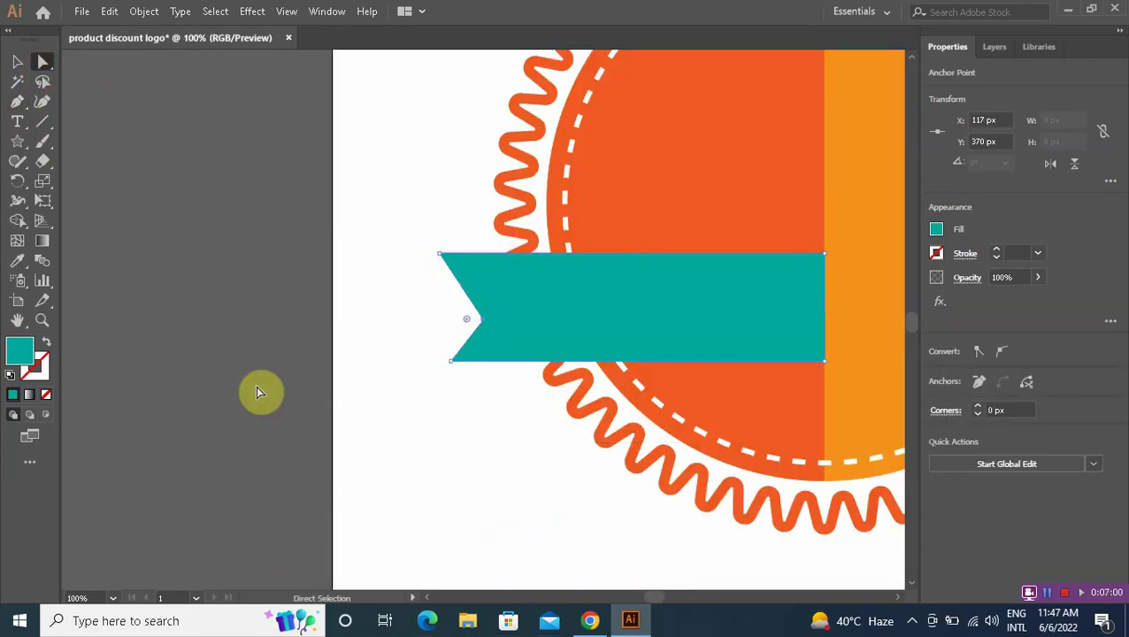
{"action": "left_click_drag", "start_coordinate": [493, 328], "coordinate": [505, 331]}
{"action": "left_click", "coordinate": [431, 326]}
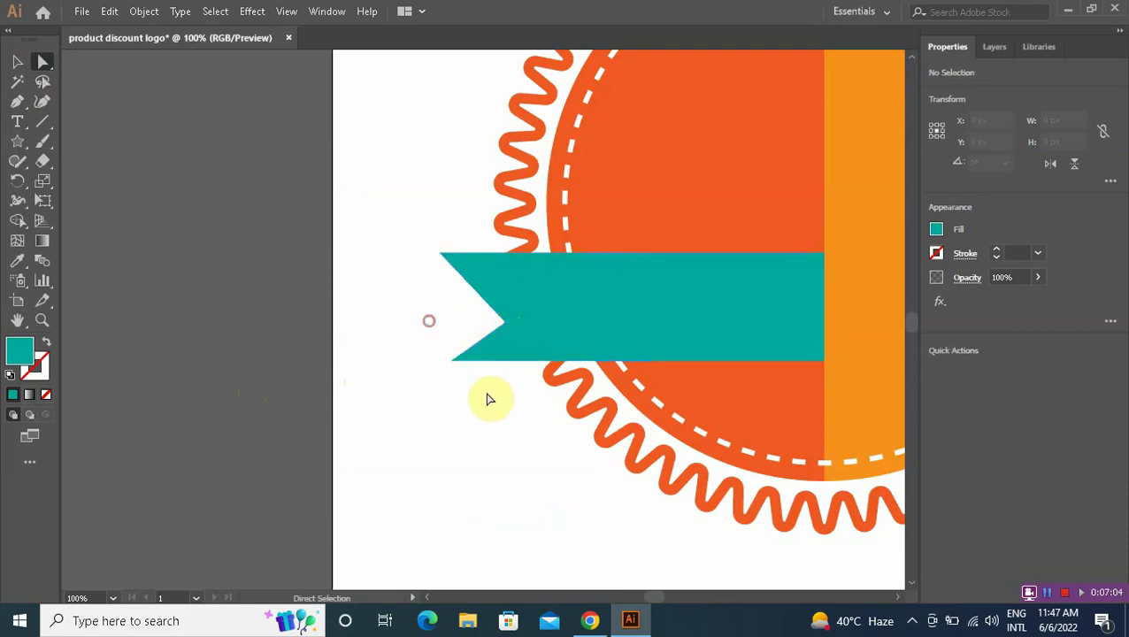
{"action": "key", "text": "ctrl+0"}
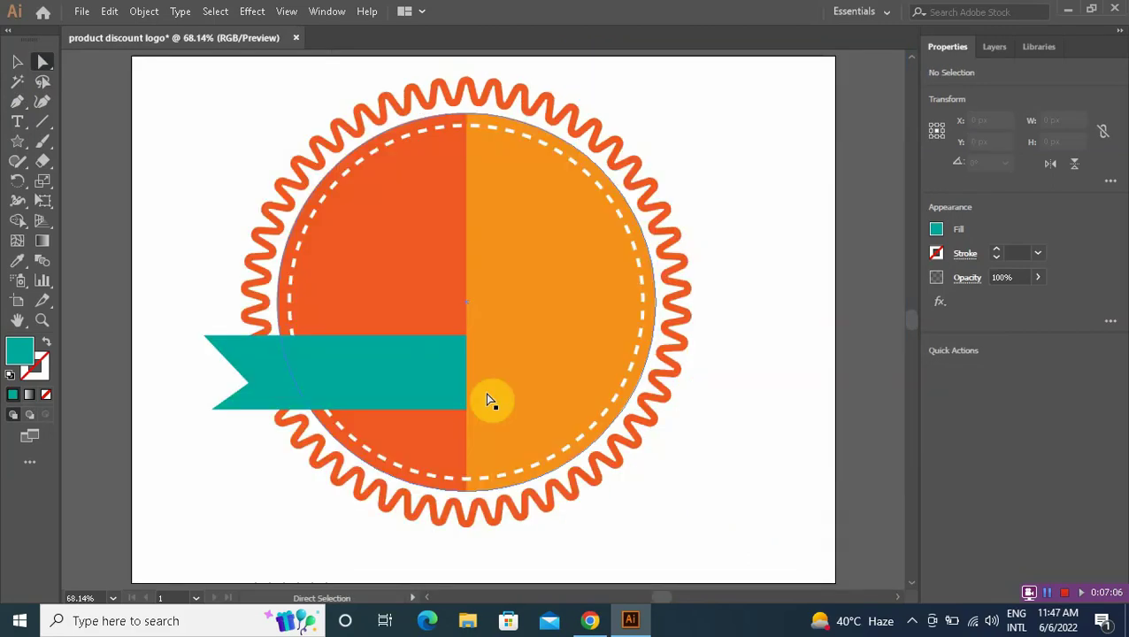
Step: Reflect a copy of the half-ribbon vertically and place it against the original at X 530 px, Y 360 px to complete the banner
{"action": "left_click", "coordinate": [369, 378]}
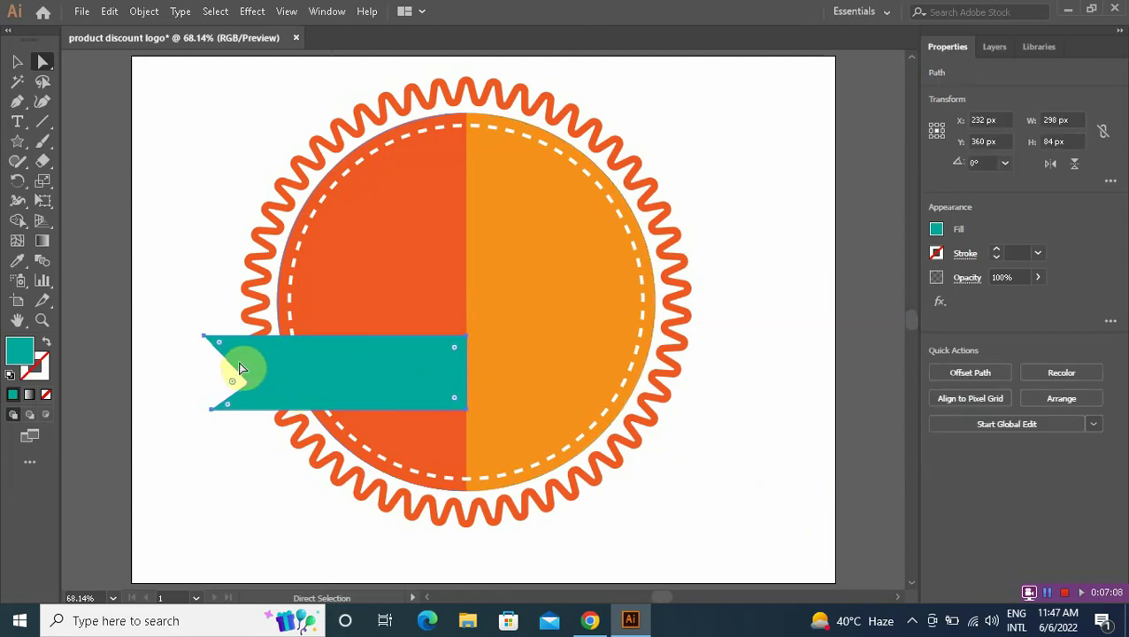
{"action": "right_click", "coordinate": [340, 373]}
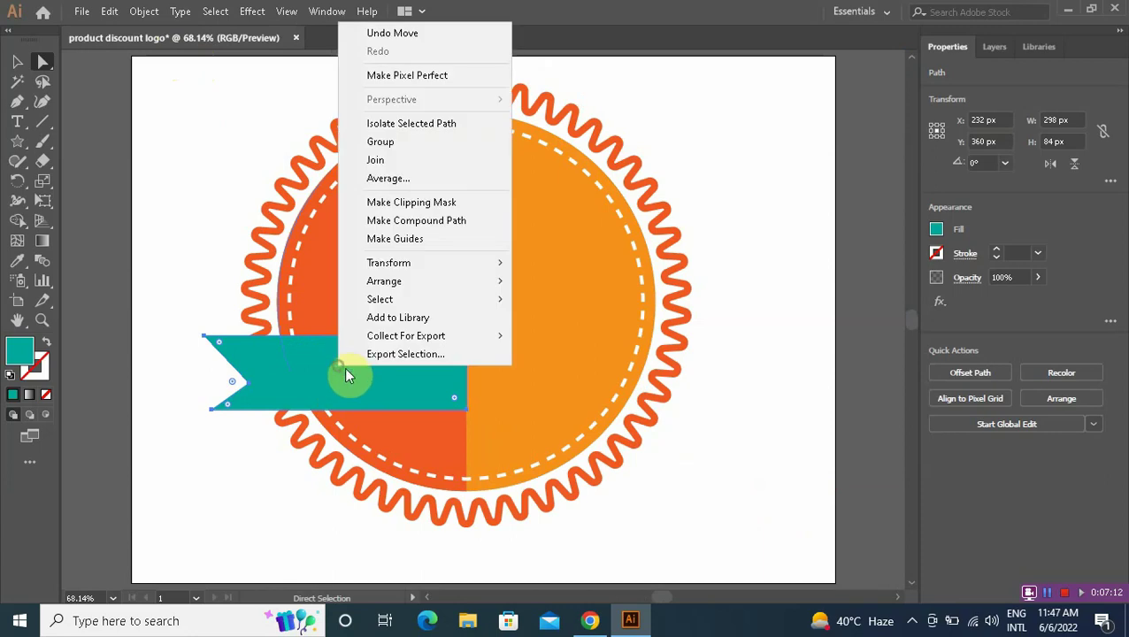
{"action": "mouse_move", "coordinate": [410, 268]}
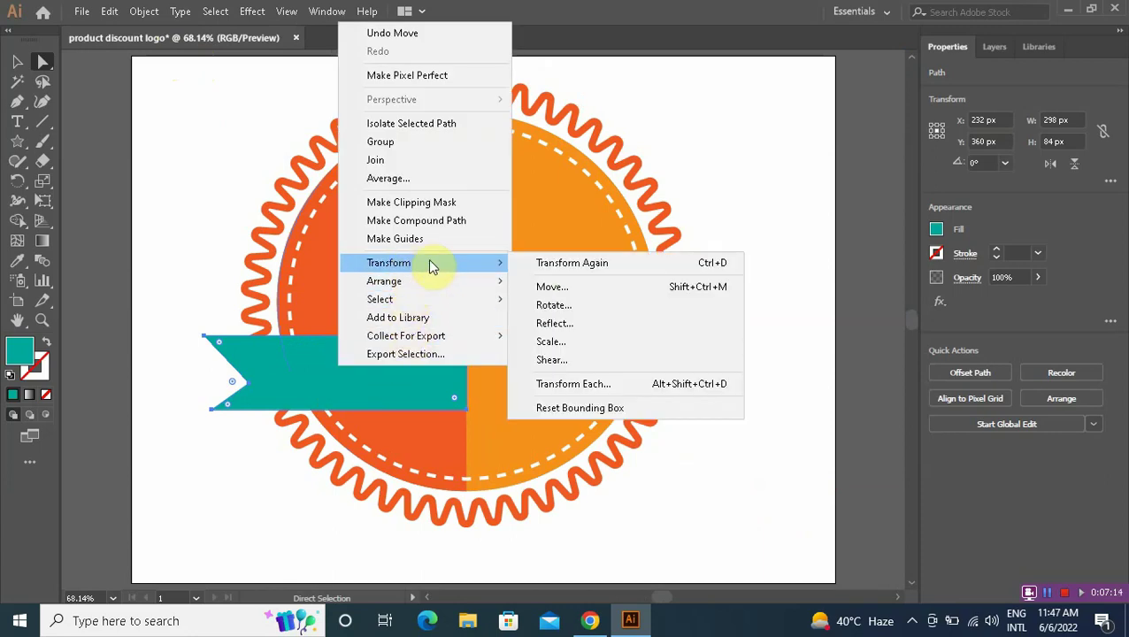
{"action": "left_click", "coordinate": [554, 323]}
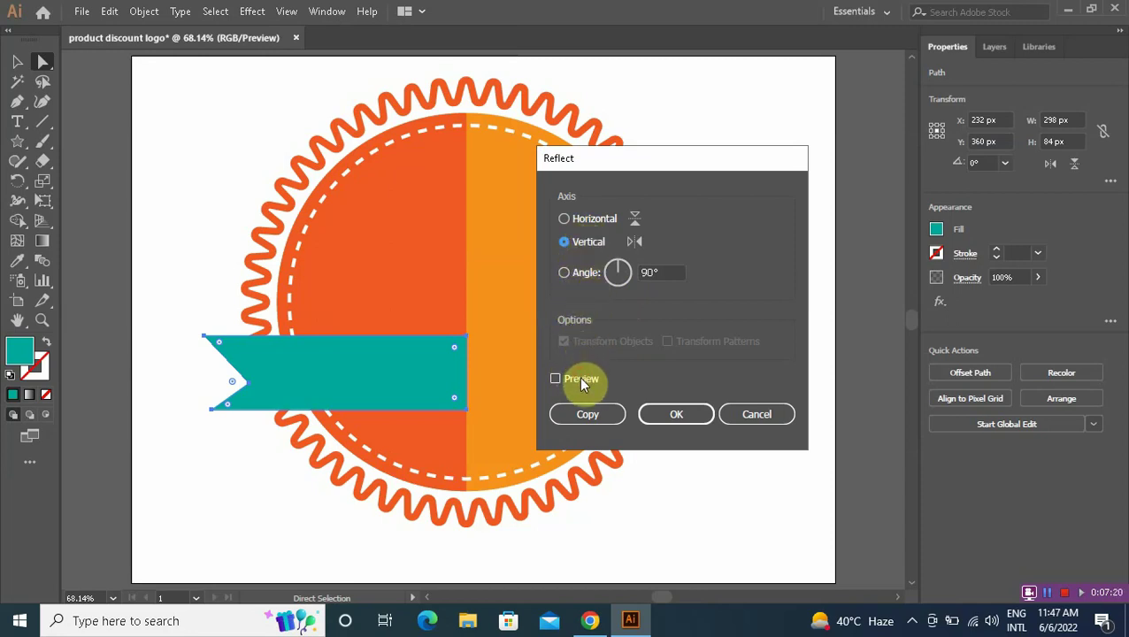
{"action": "left_click", "coordinate": [555, 378]}
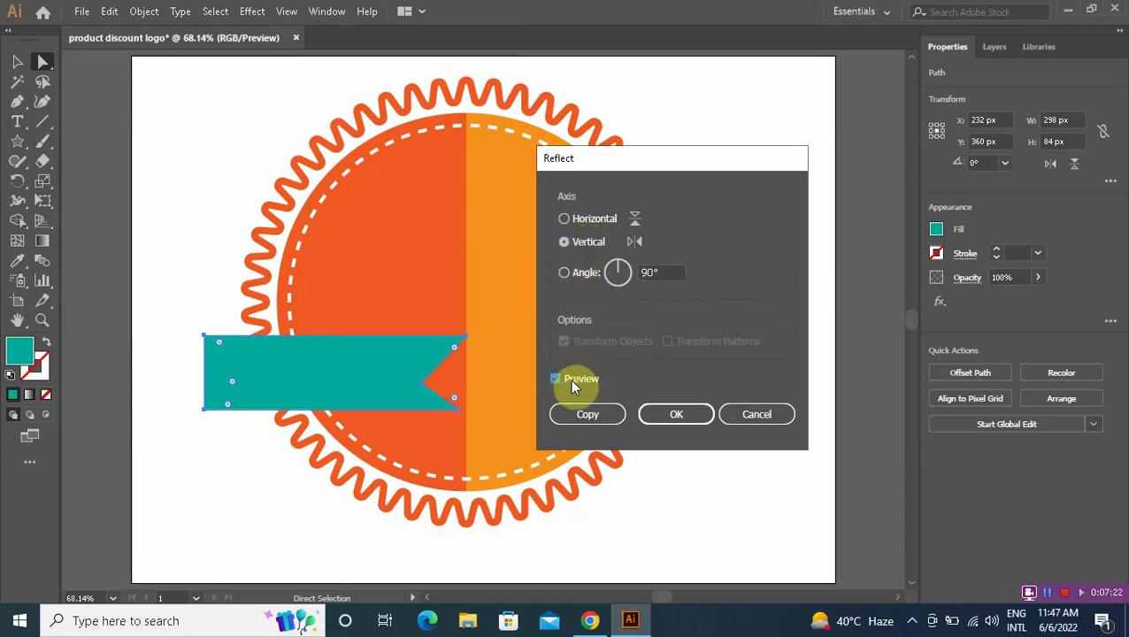
{"action": "left_click", "coordinate": [584, 415]}
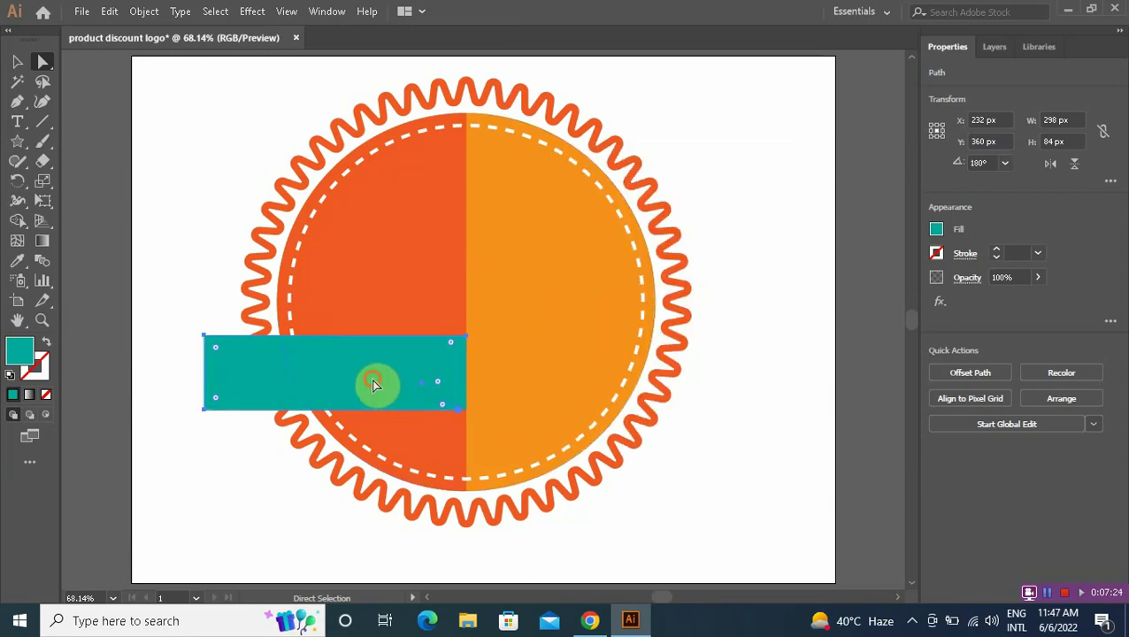
{"action": "left_click_drag", "start_coordinate": [372, 384], "coordinate": [639, 386]}
{"action": "left_click", "coordinate": [681, 504]}
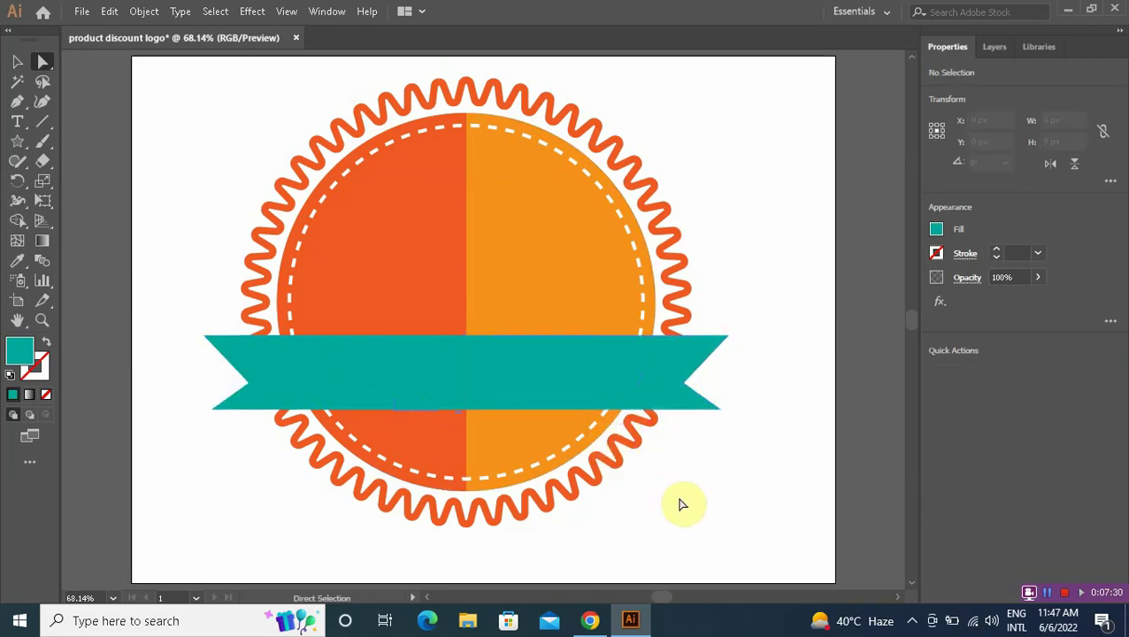
{"action": "left_click", "coordinate": [46, 318]}
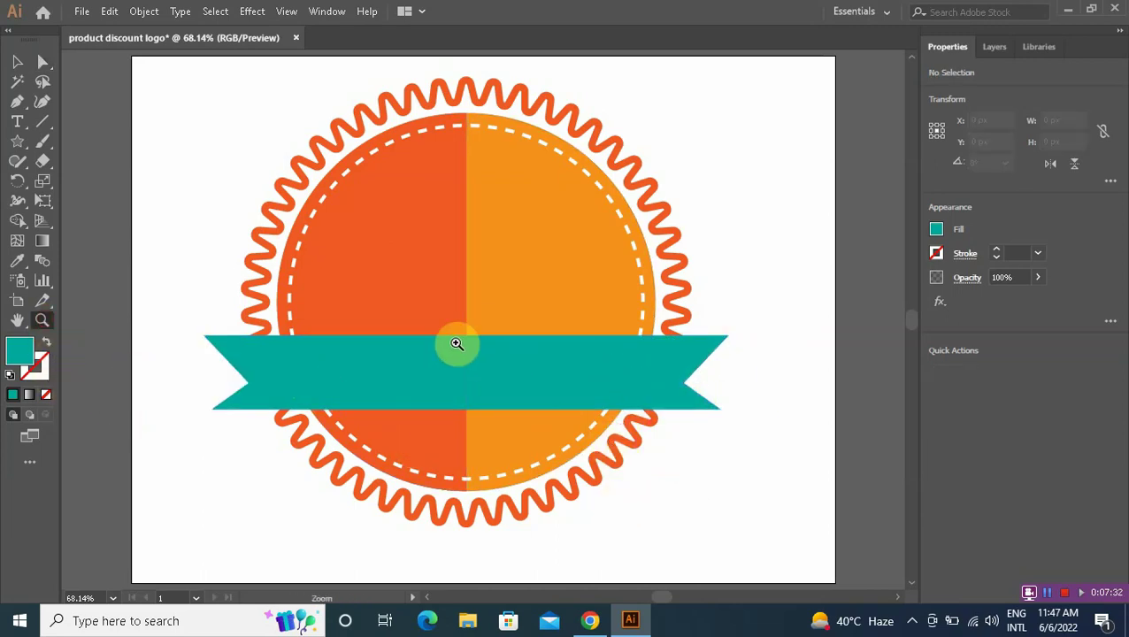
{"action": "left_click_drag", "start_coordinate": [512, 428], "coordinate": [628, 487]}
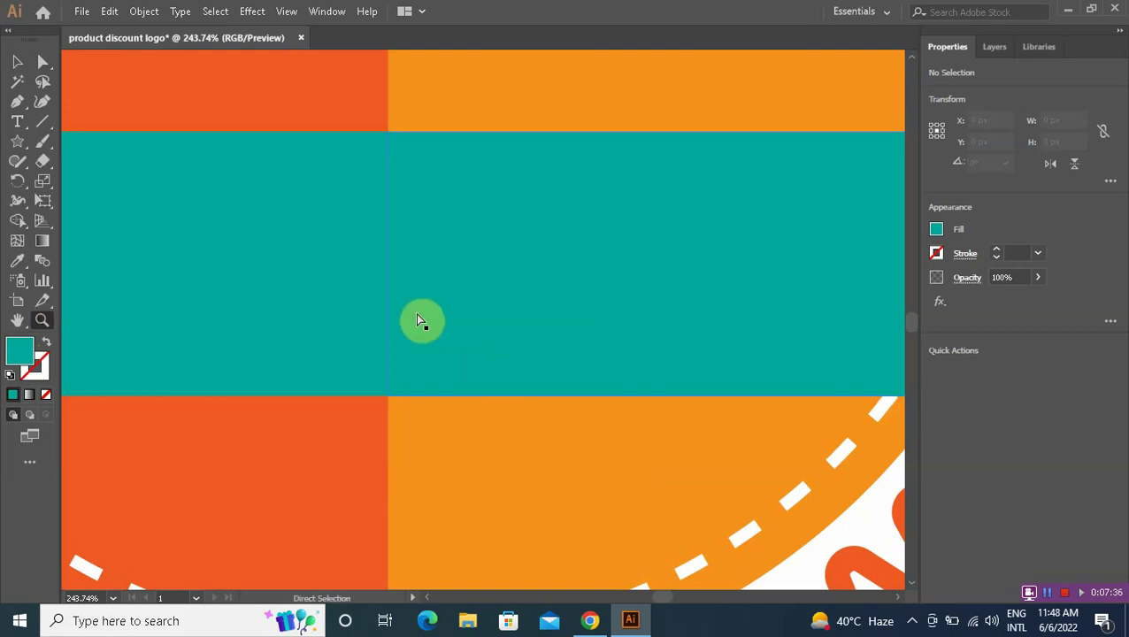
{"action": "key", "text": "ctrl+0"}
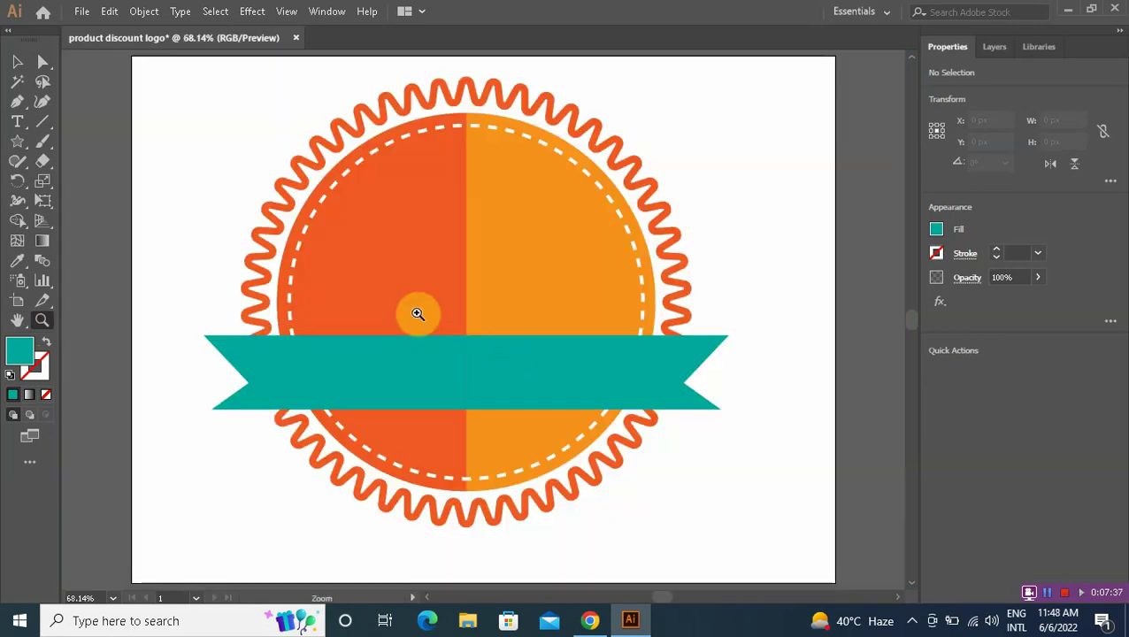
Step: Change the fill of the ribbon's right half to the dark teal 0D8277 and deselect it
{"action": "left_click", "coordinate": [22, 69]}
{"action": "left_click", "coordinate": [514, 366]}
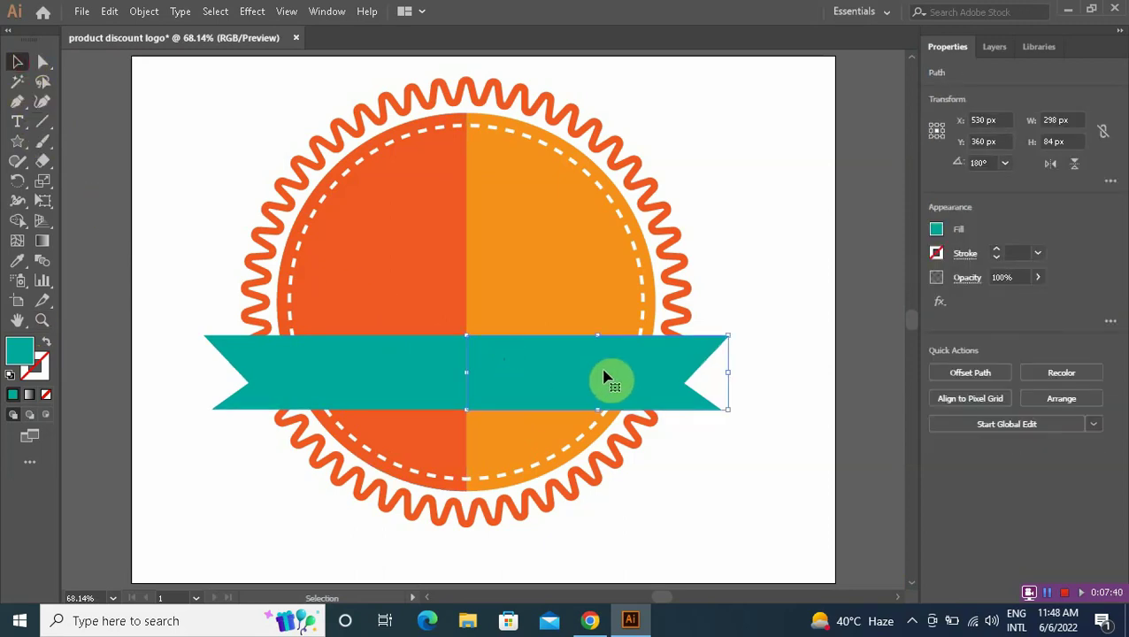
{"action": "left_click", "coordinate": [938, 232]}
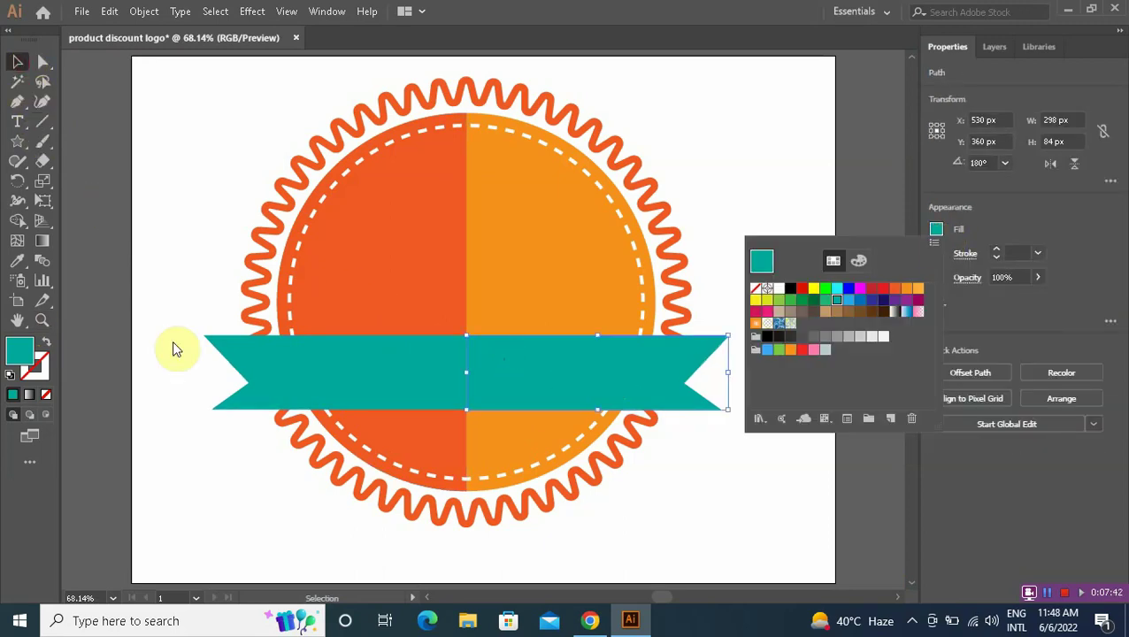
{"action": "double_click", "coordinate": [24, 356]}
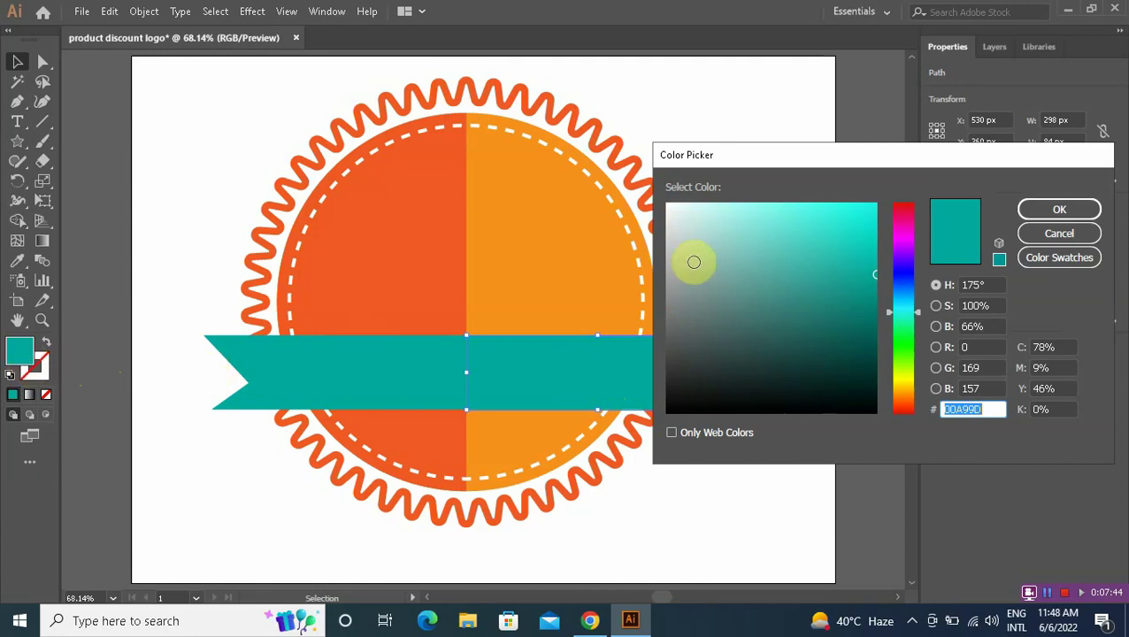
{"action": "left_click", "coordinate": [855, 305]}
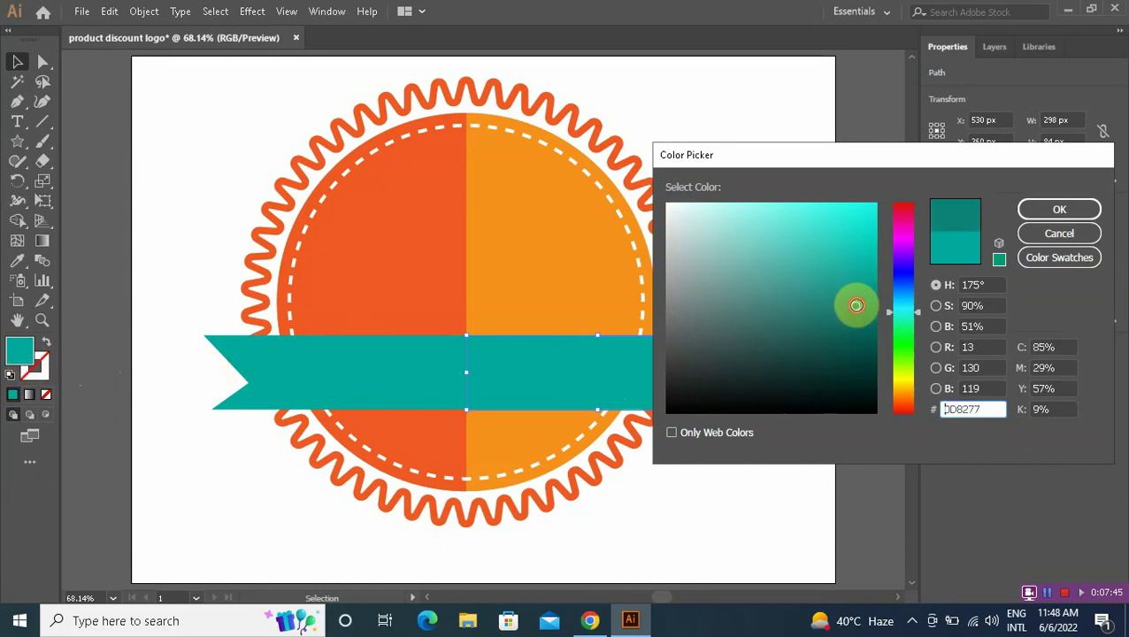
{"action": "left_click", "coordinate": [1032, 211]}
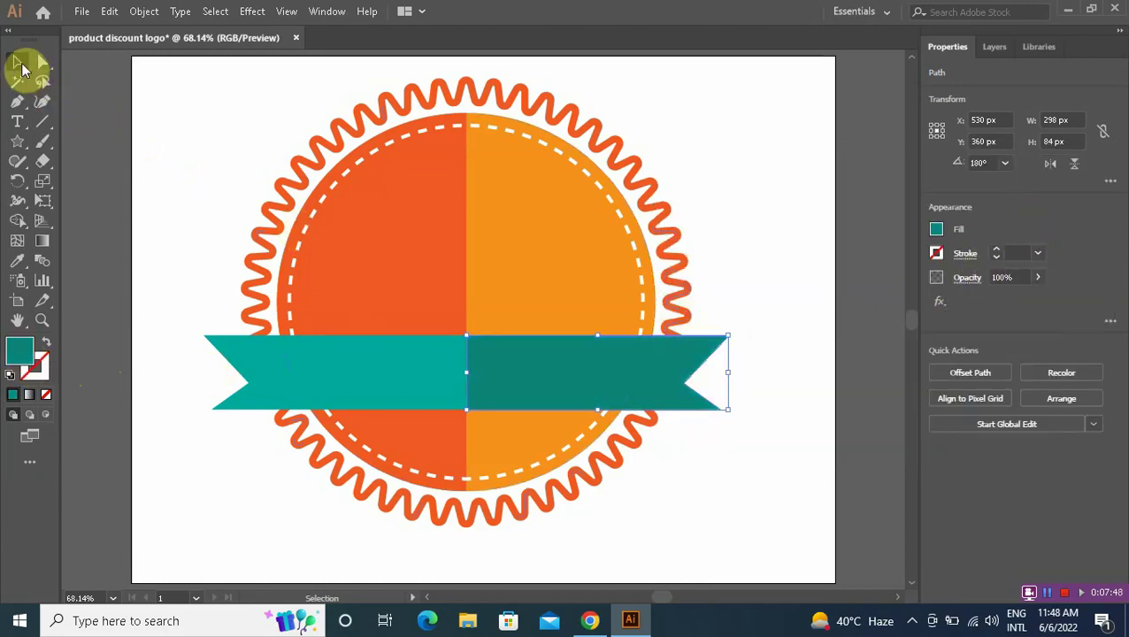
{"action": "left_click", "coordinate": [202, 125]}
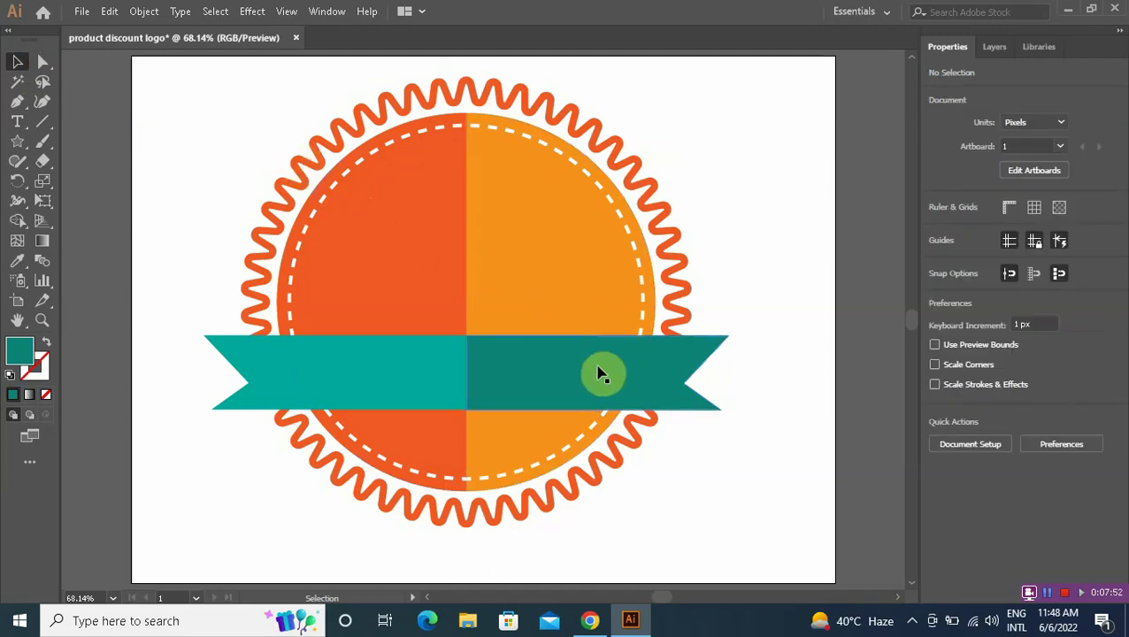
Step: Recolor the ribbon's right half with a medium teal only slightly darker than the left half, and deselect it
{"action": "left_click", "coordinate": [496, 382]}
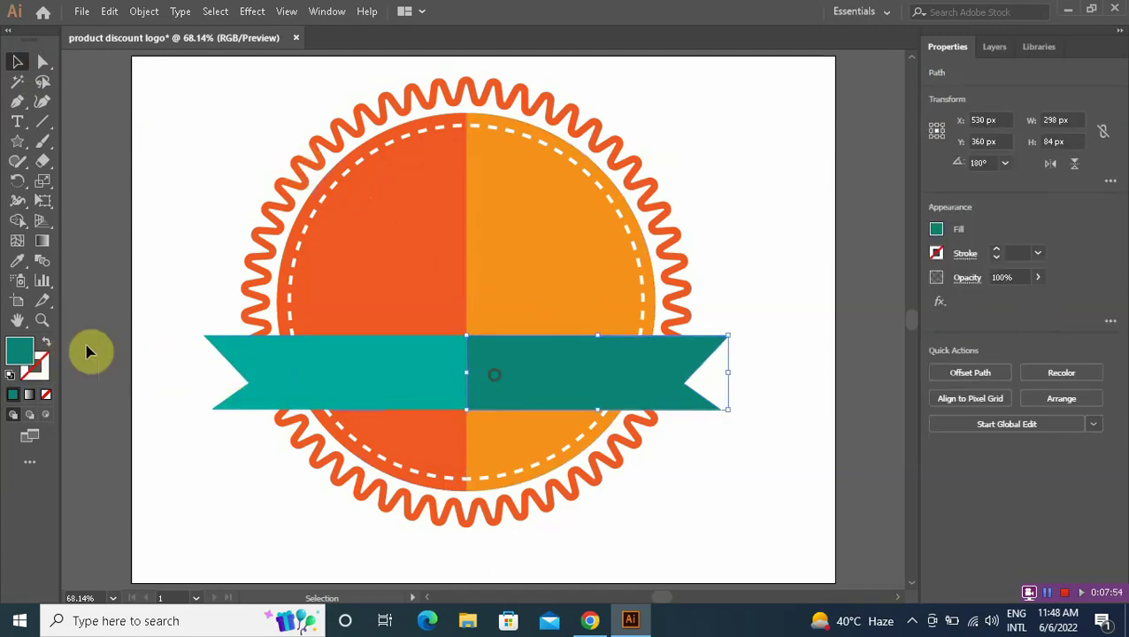
{"action": "double_click", "coordinate": [23, 354]}
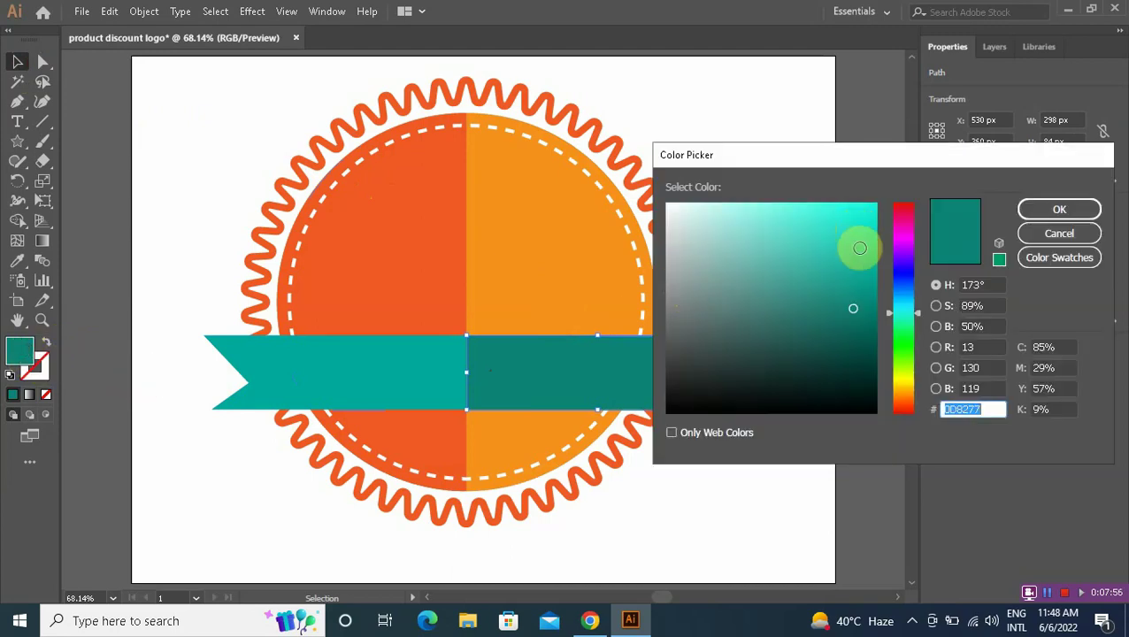
{"action": "left_click", "coordinate": [860, 280]}
{"action": "left_click", "coordinate": [1027, 221]}
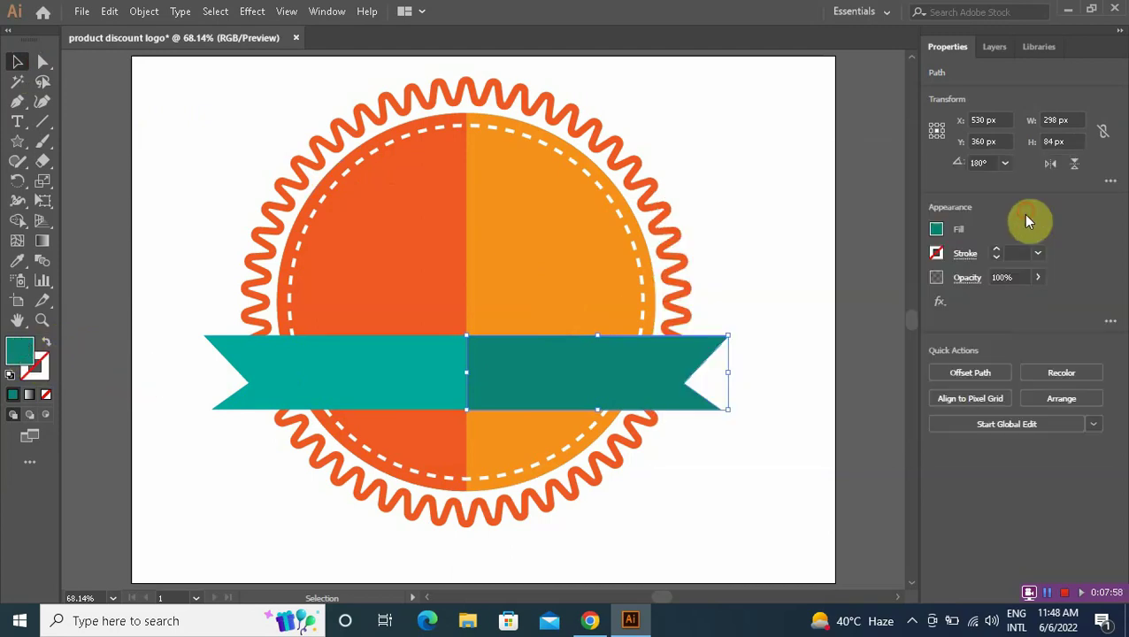
{"action": "left_click", "coordinate": [766, 206]}
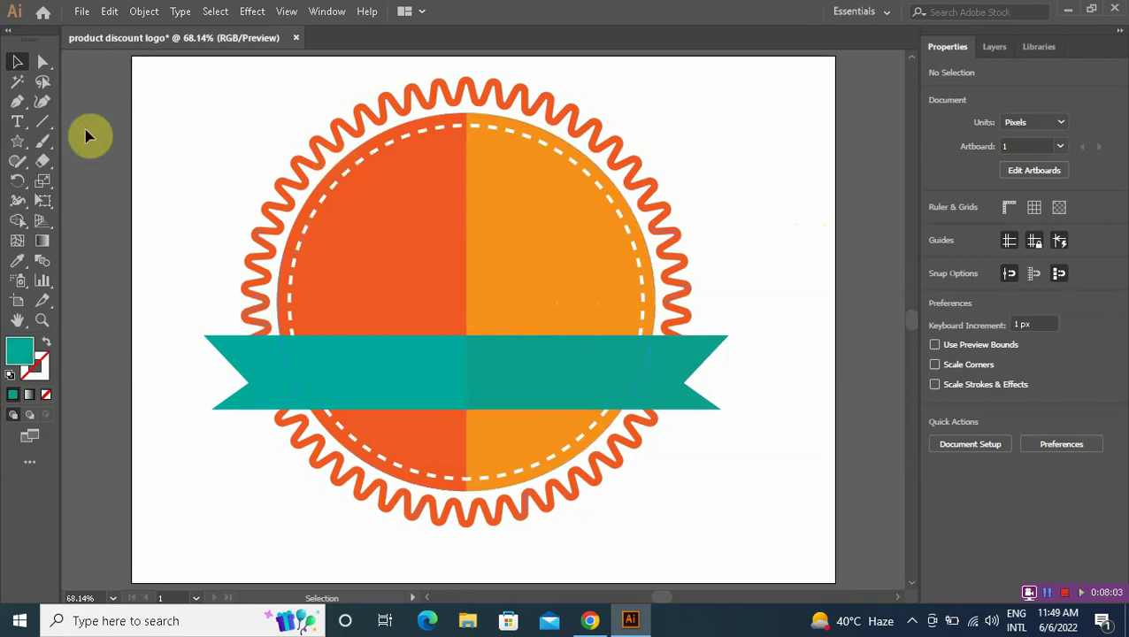
Step: Add the text "Discount 70%" on the empty artboard area beside the badge
{"action": "left_click", "coordinate": [17, 122]}
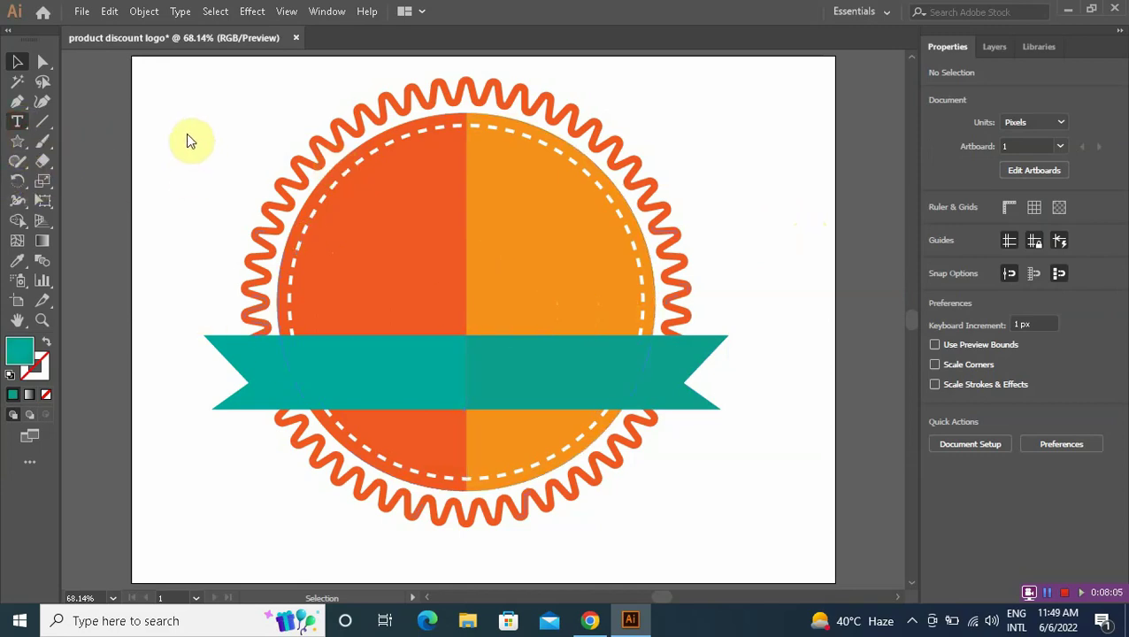
{"action": "left_click", "coordinate": [185, 132]}
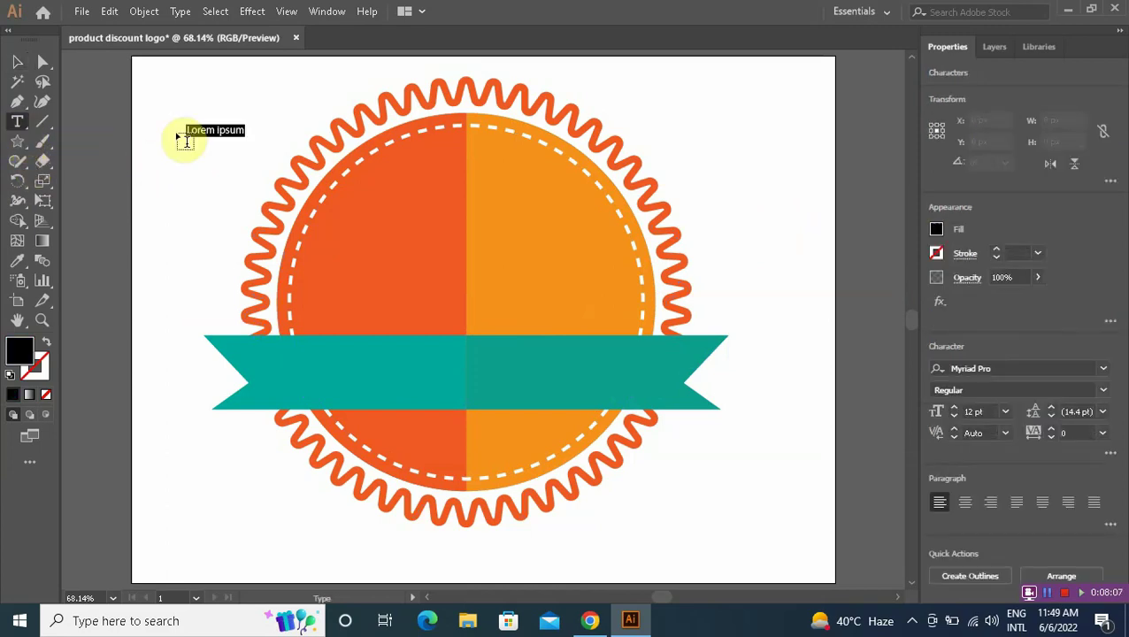
{"action": "type", "text": "Discount 70%"}
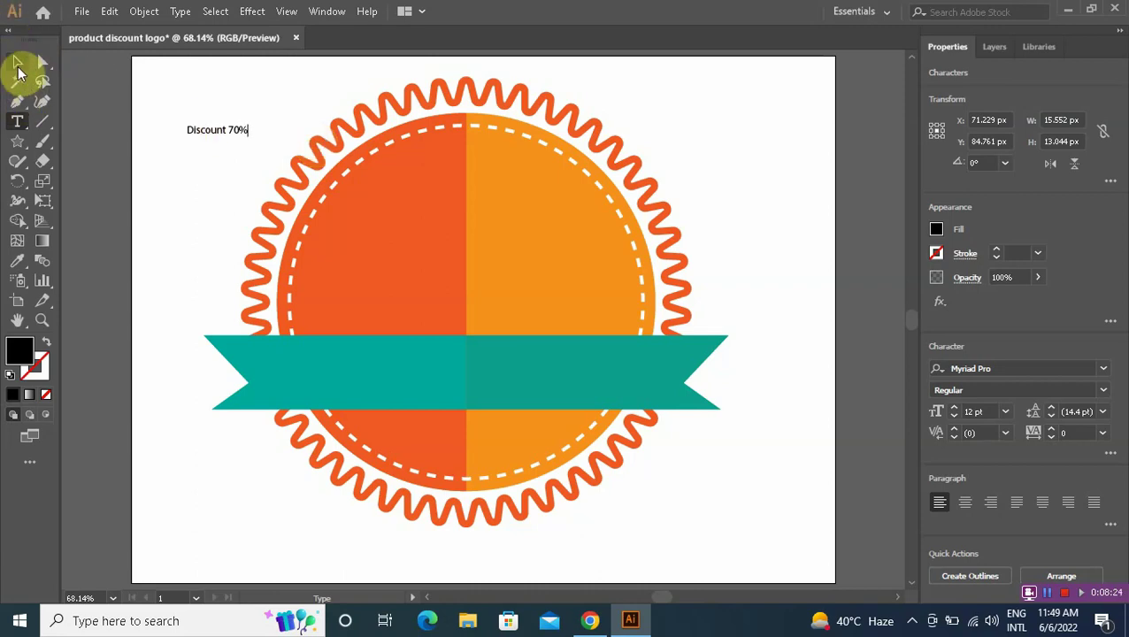
Step: Scale the "Discount 70%" text up to about 48 pt and place it centred on the teal ribbon
{"action": "left_click", "coordinate": [18, 62]}
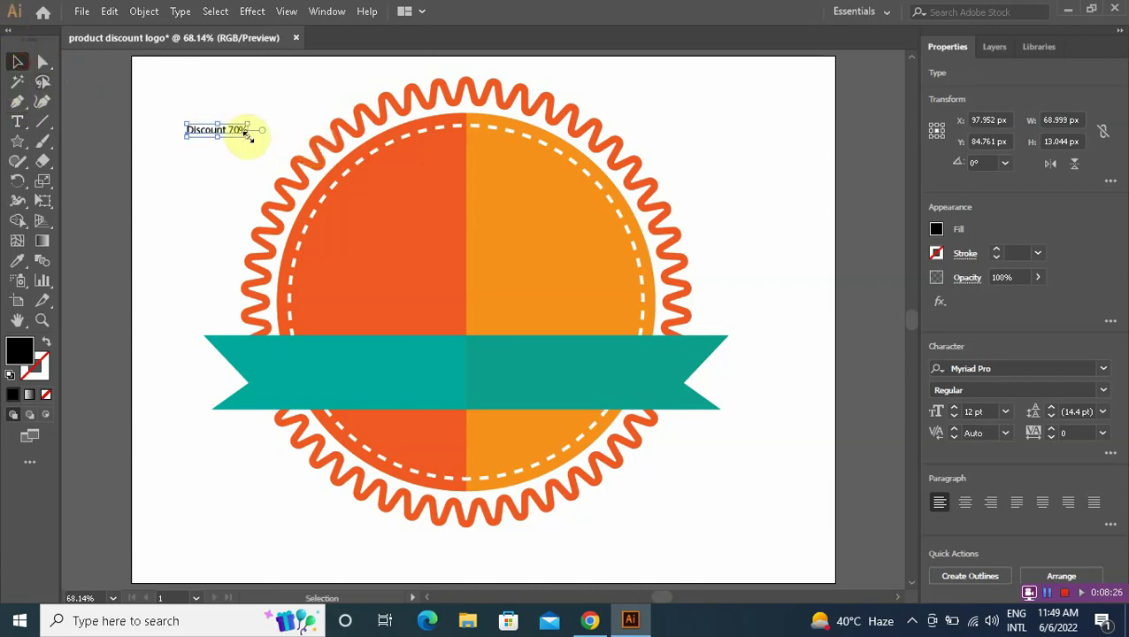
{"action": "left_click_drag", "start_coordinate": [247, 134], "coordinate": [336, 173]}
{"action": "left_click_drag", "start_coordinate": [245, 147], "coordinate": [493, 386]}
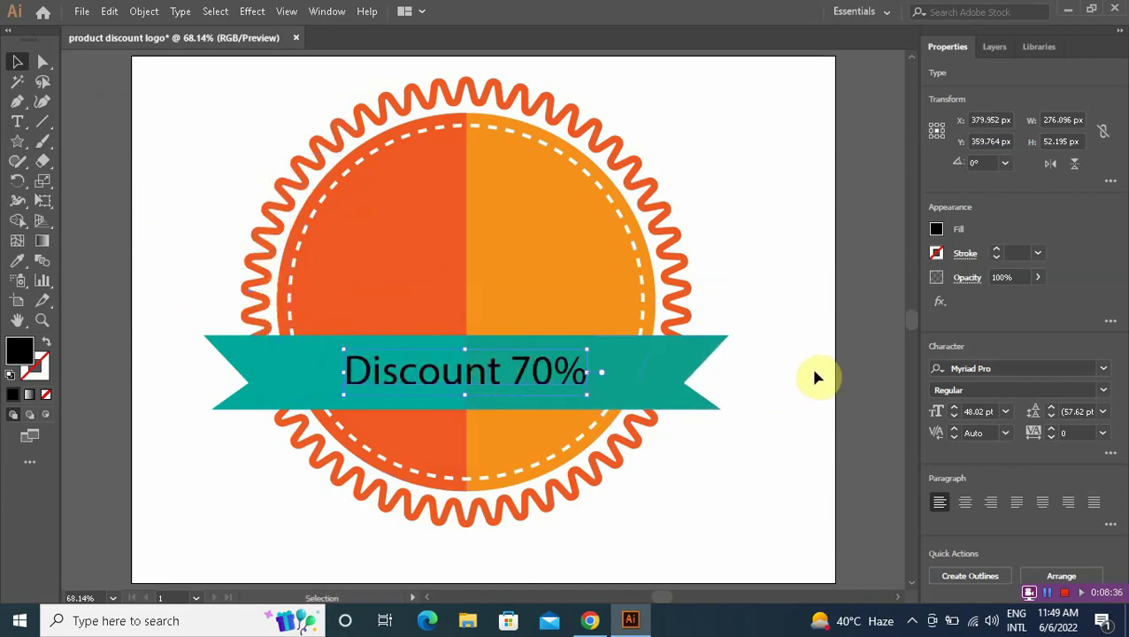
{"action": "key", "text": "Up"}
Step: Change the font of the whole ribbon text to Northern Worssley Free Regular
{"action": "double_click", "coordinate": [512, 380]}
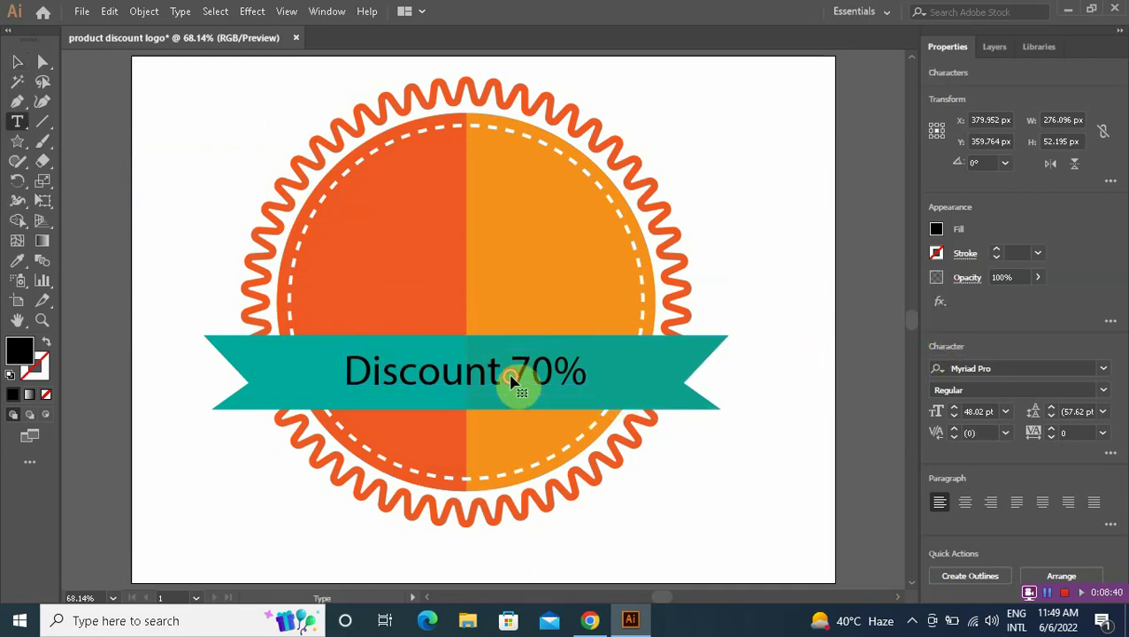
{"action": "double_click", "coordinate": [537, 373]}
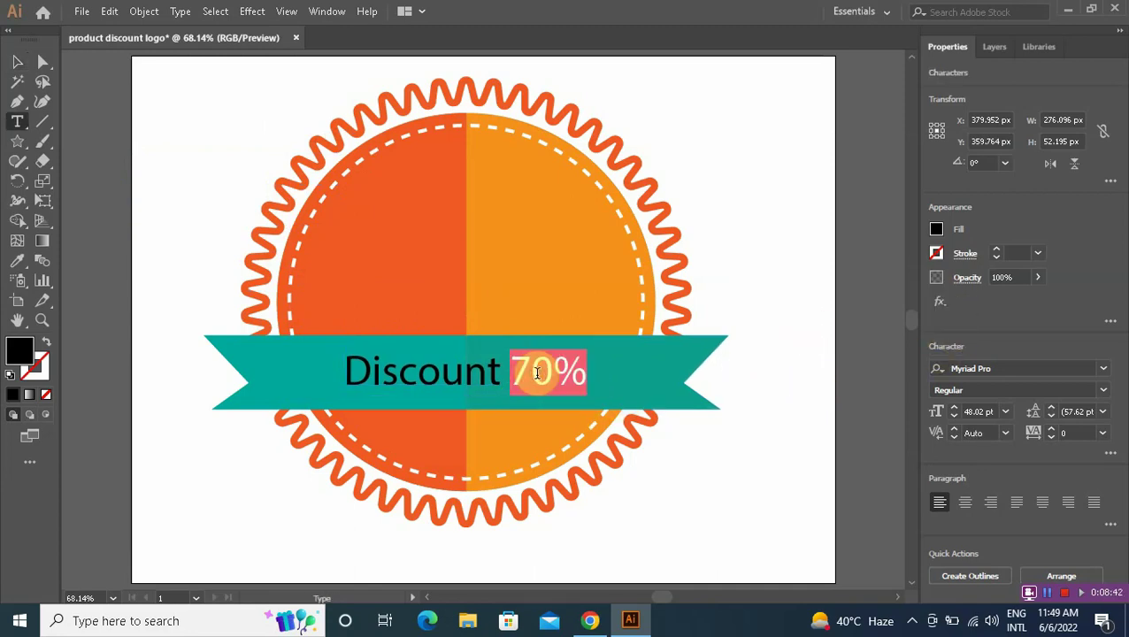
{"action": "triple_click", "coordinate": [536, 373]}
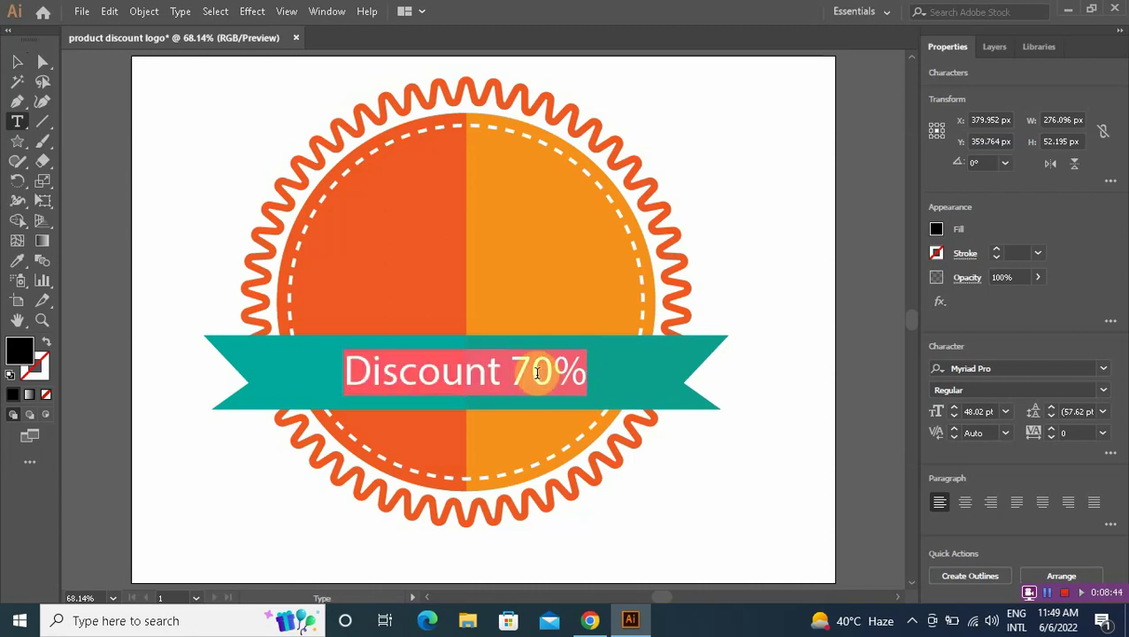
{"action": "left_click", "coordinate": [1075, 369]}
{"action": "key", "text": "Down"}
{"action": "key", "text": "Down"}
{"action": "key", "text": "Down"}
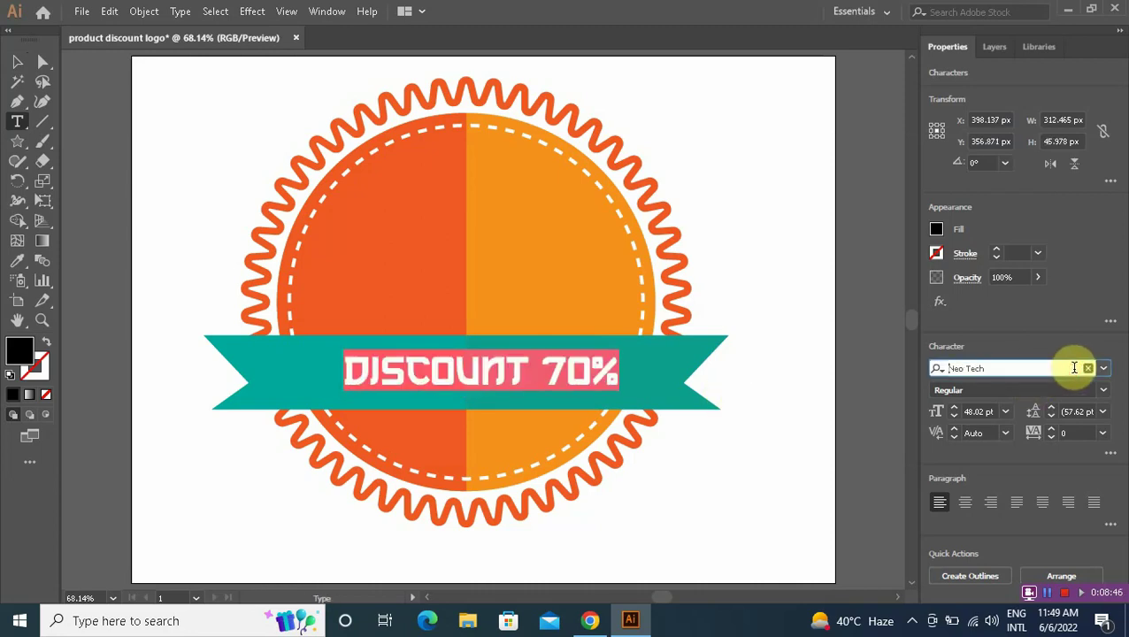
{"action": "key", "text": "Down"}
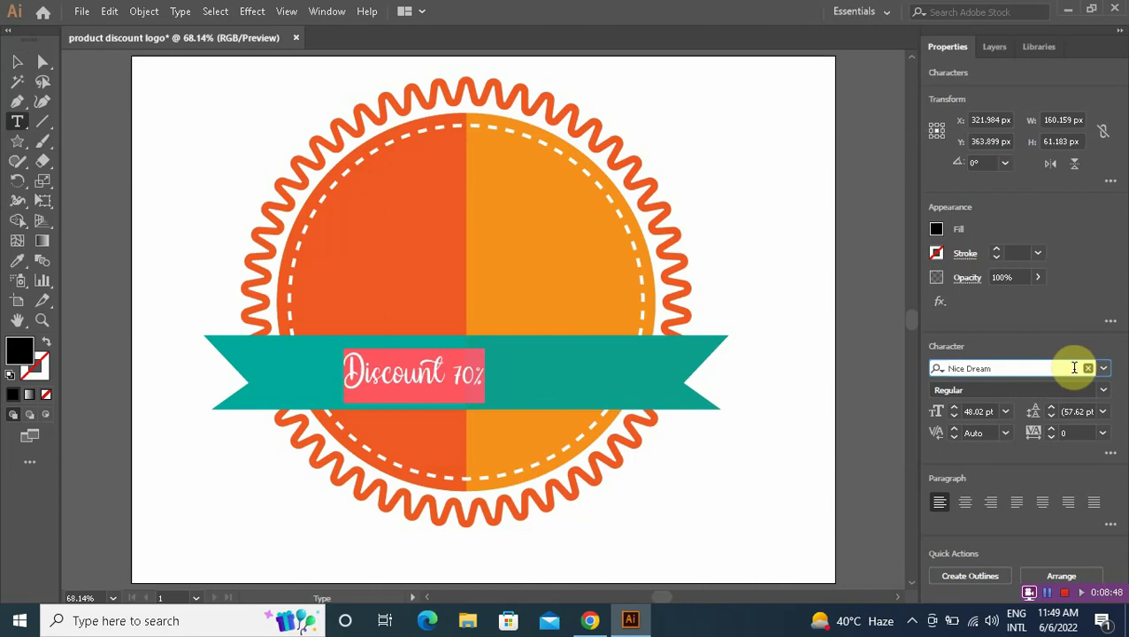
{"action": "key", "text": "Down"}
{"action": "key", "text": "Down"}
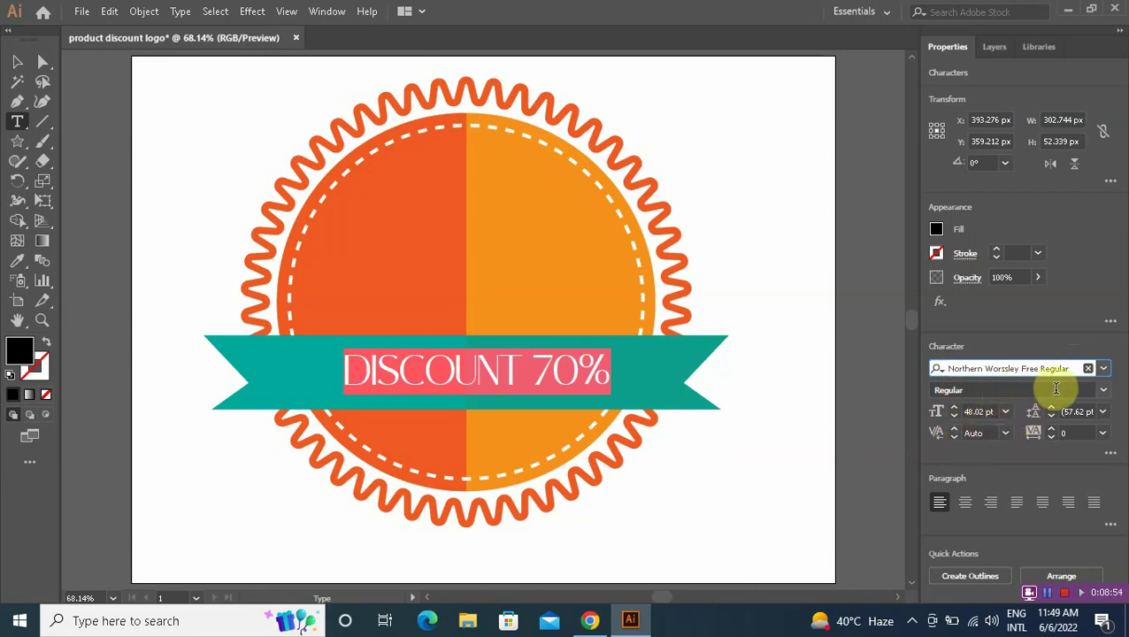
{"action": "left_click", "coordinate": [1104, 390]}
{"action": "left_click", "coordinate": [1105, 392]}
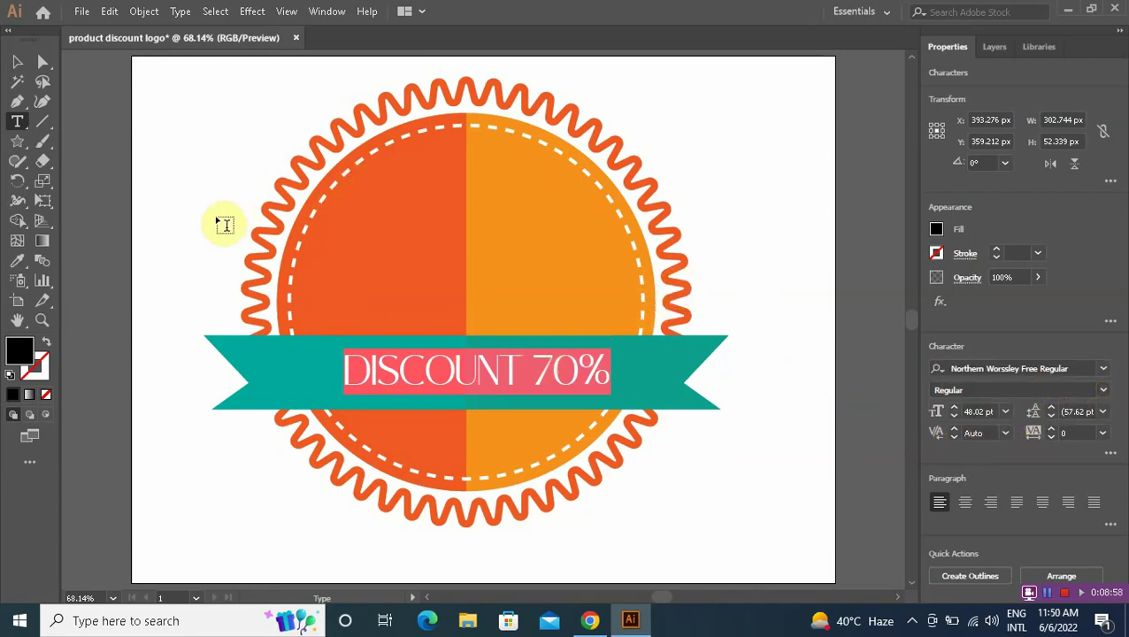
Step: Stretch the ribbon text horizontally to about 373 px wide and shift it slightly to sit centred on the ribbon
{"action": "left_click", "coordinate": [17, 62]}
{"action": "left_click", "coordinate": [616, 373]}
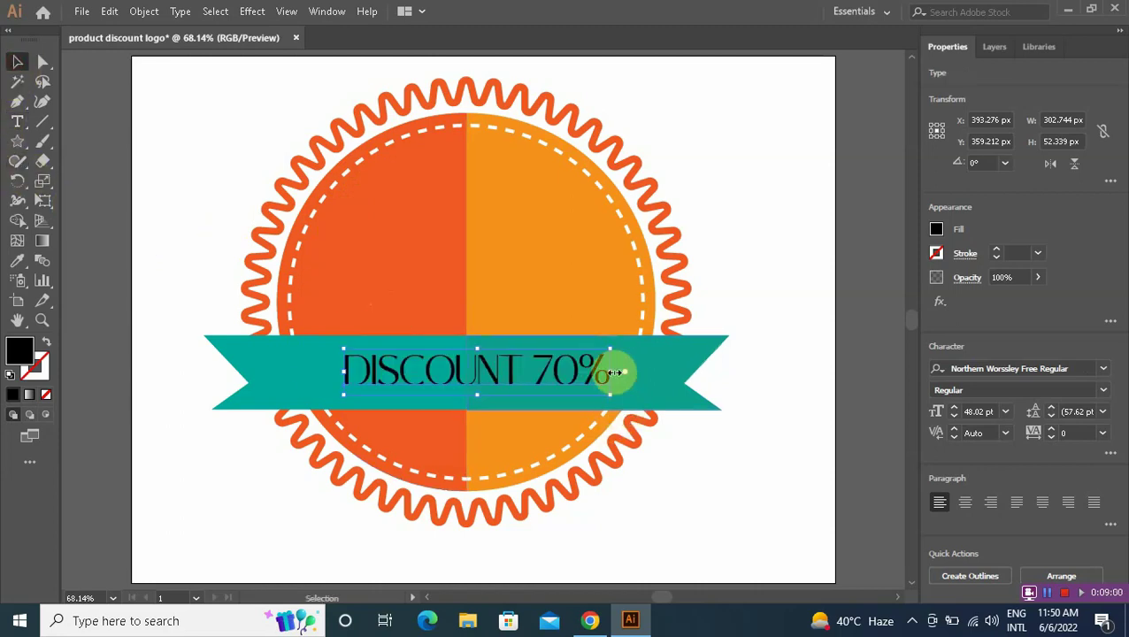
{"action": "left_click_drag", "start_coordinate": [616, 372], "coordinate": [634, 370]}
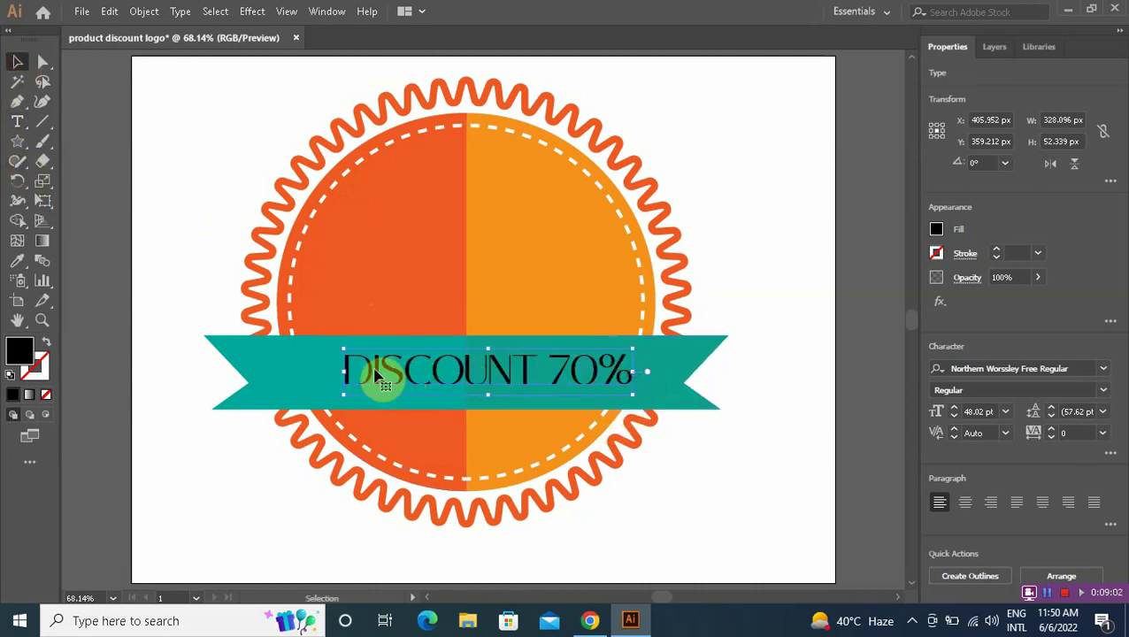
{"action": "left_click_drag", "start_coordinate": [346, 374], "coordinate": [305, 373]}
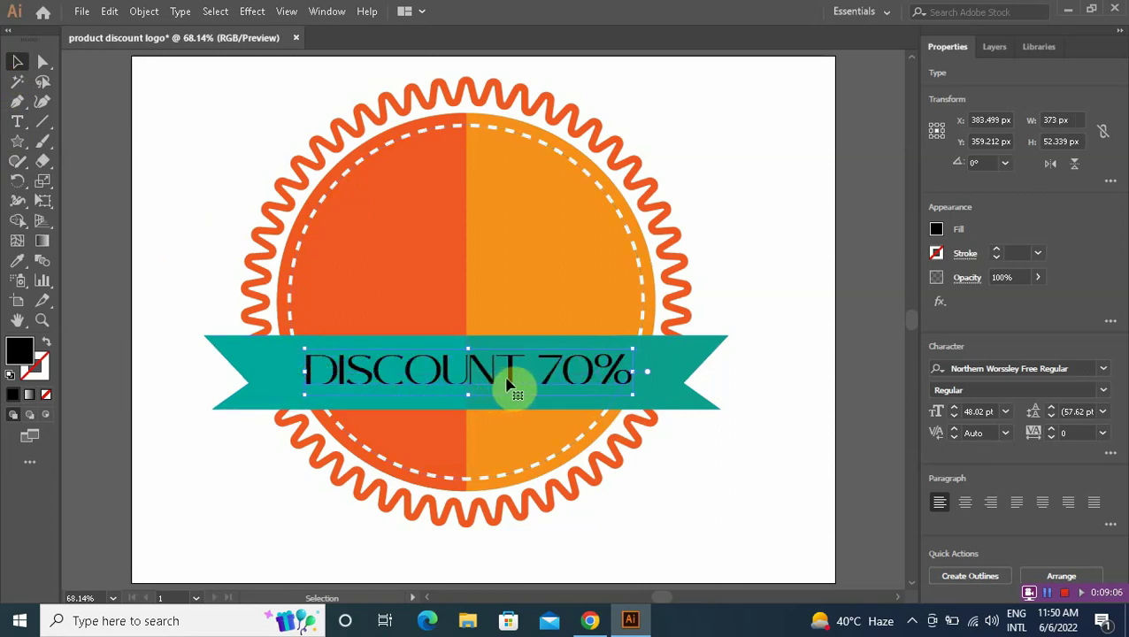
{"action": "left_click_drag", "start_coordinate": [514, 382], "coordinate": [518, 383]}
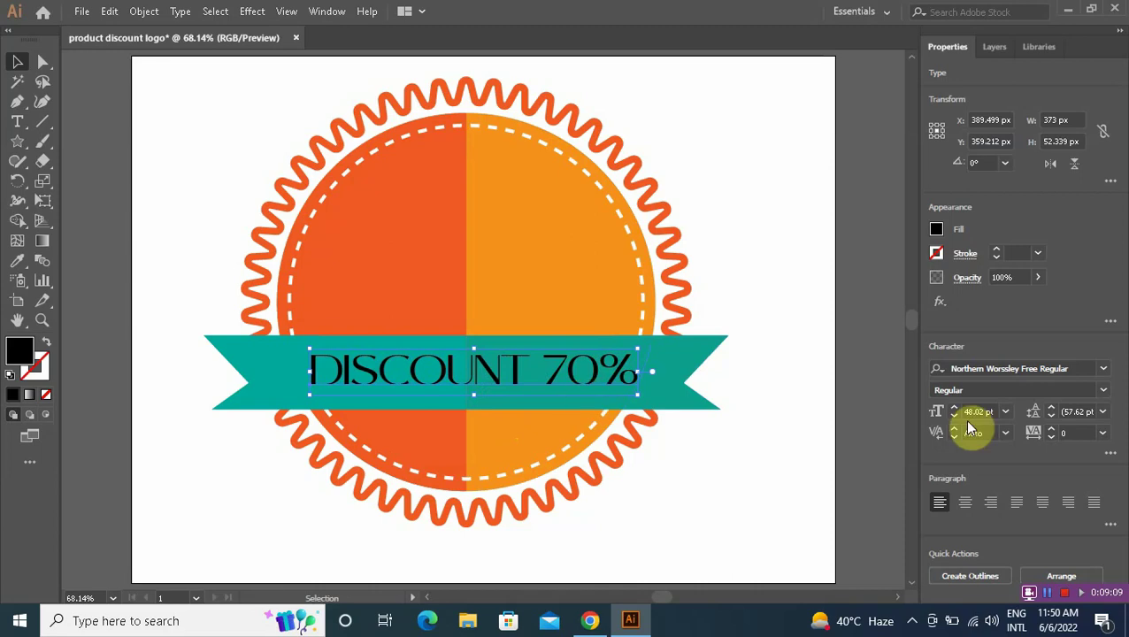
Step: Change the fill of the whole ribbon text to the near-white F9F9F9 and deselect it
{"action": "double_click", "coordinate": [493, 376]}
{"action": "double_click", "coordinate": [493, 376]}
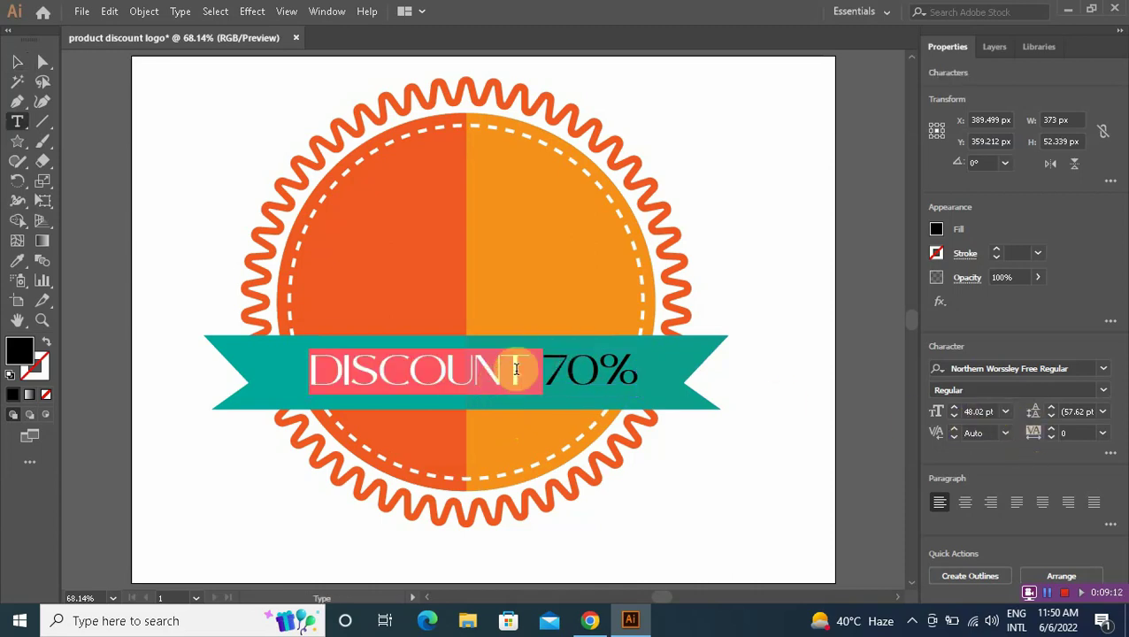
{"action": "key", "text": "ctrl+a"}
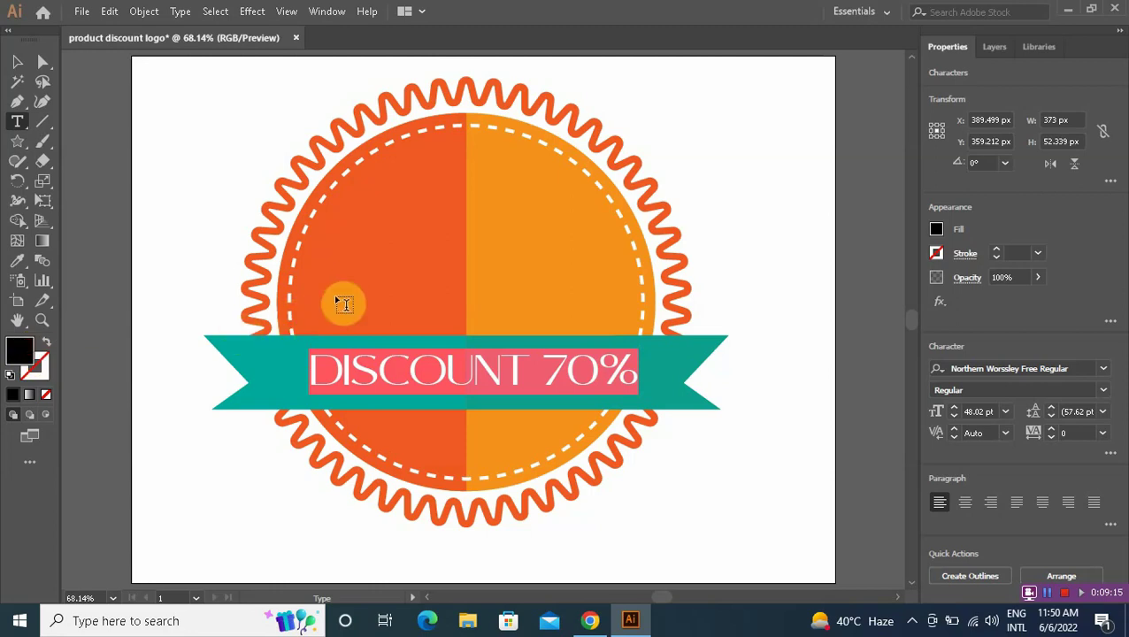
{"action": "double_click", "coordinate": [19, 350]}
{"action": "mouse_move", "coordinate": [669, 270]}
{"action": "left_mouse_down"}
{"action": "mouse_move", "coordinate": [686, 222]}
{"action": "mouse_move", "coordinate": [667, 207]}
{"action": "left_mouse_up"}
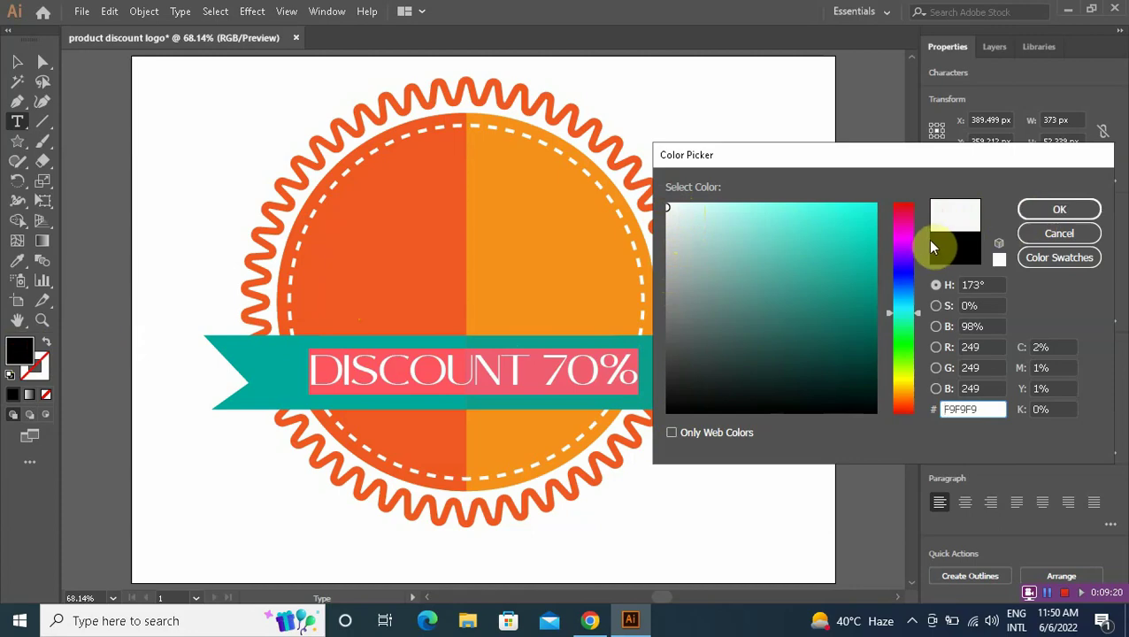
{"action": "left_click", "coordinate": [1036, 207]}
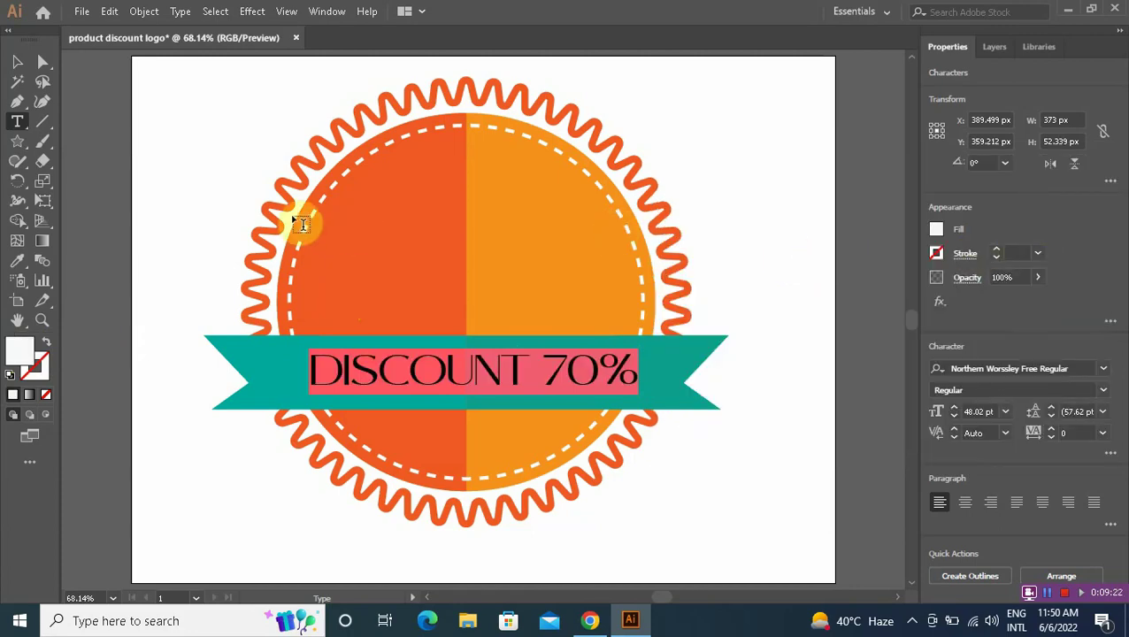
{"action": "left_click", "coordinate": [17, 61]}
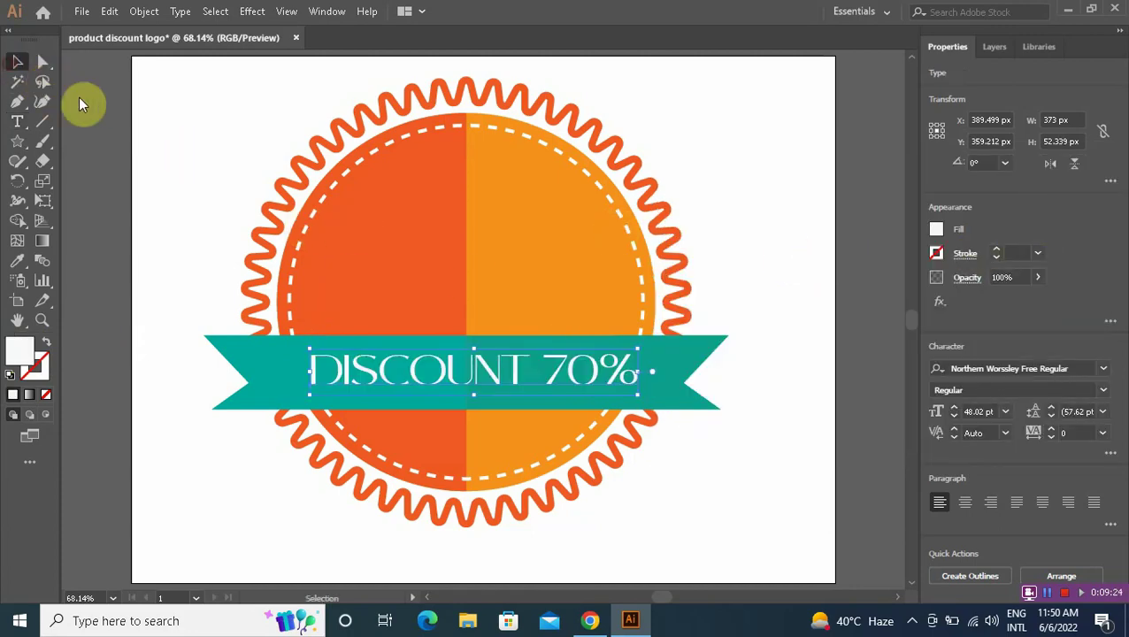
{"action": "left_click", "coordinate": [181, 139]}
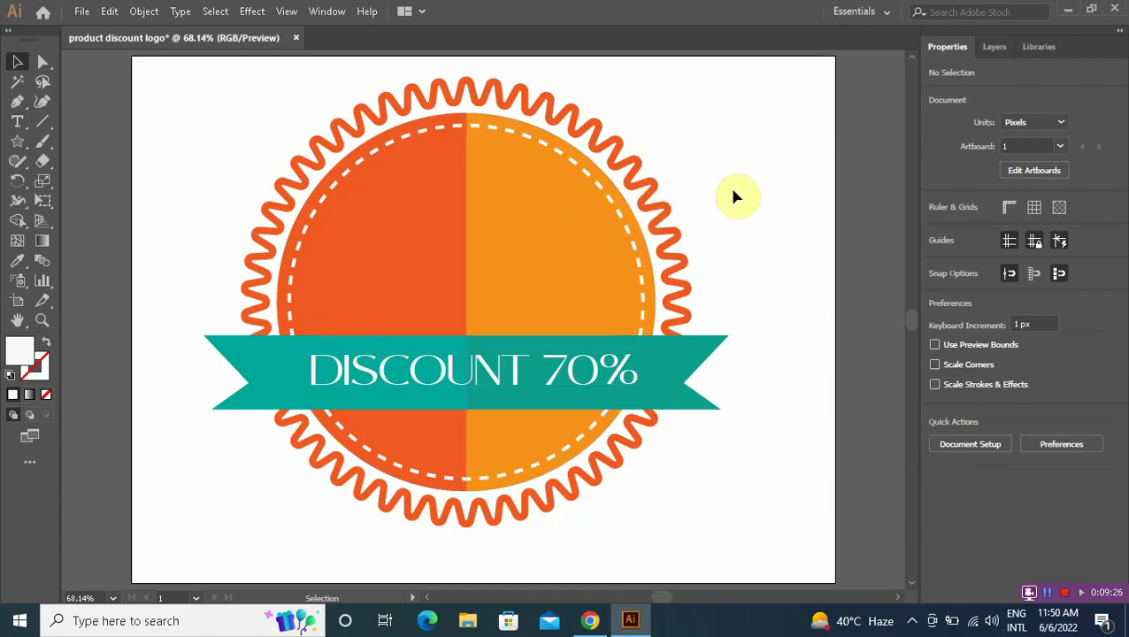
Step: Open the image pngegg (5) from the Downloads folder
{"action": "left_click", "coordinate": [81, 10]}
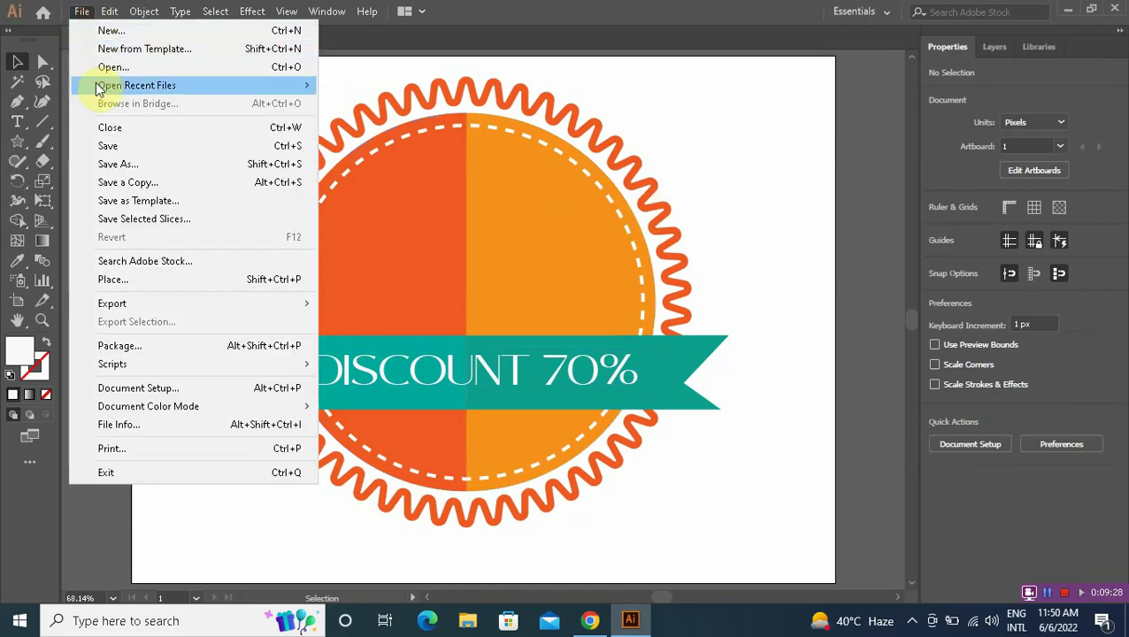
{"action": "left_click", "coordinate": [94, 68]}
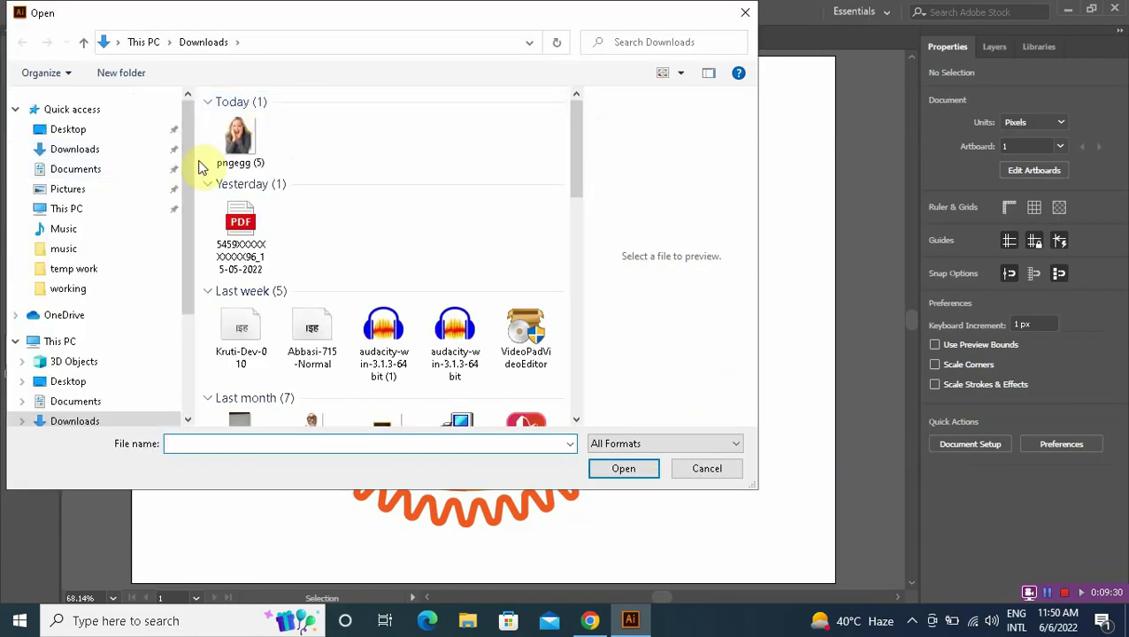
{"action": "left_click", "coordinate": [237, 150]}
{"action": "double_click", "coordinate": [236, 151]}
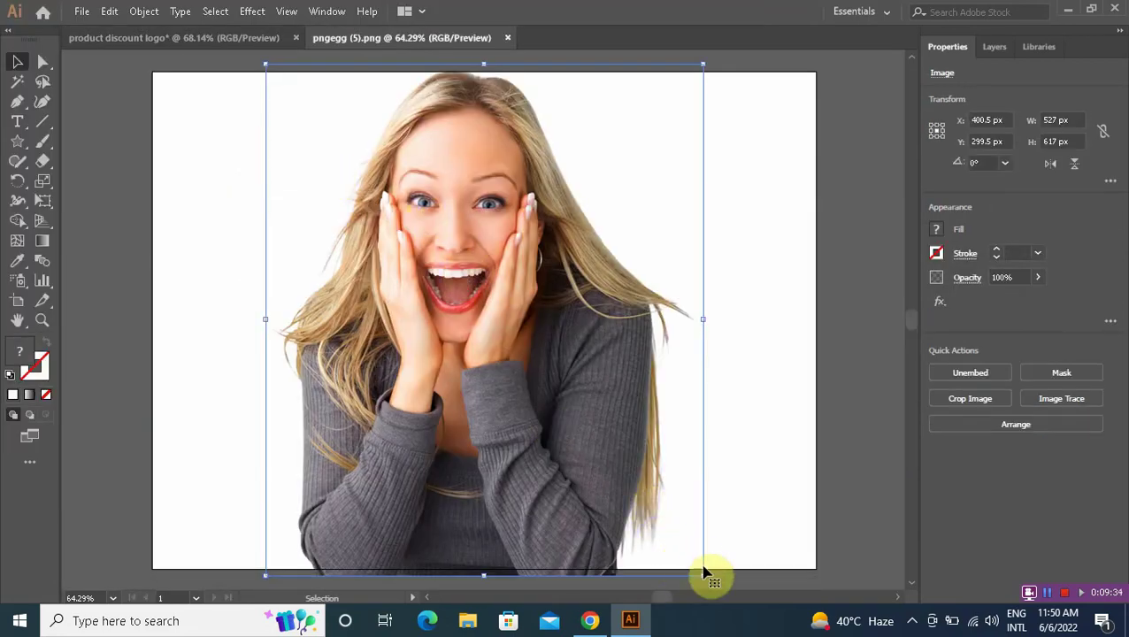
Step: Bring the woman's photo into the logo document, scaled to about 218 × 256 px over the upper circle, and deselect it
{"action": "left_click_drag", "start_coordinate": [708, 575], "coordinate": [590, 442]}
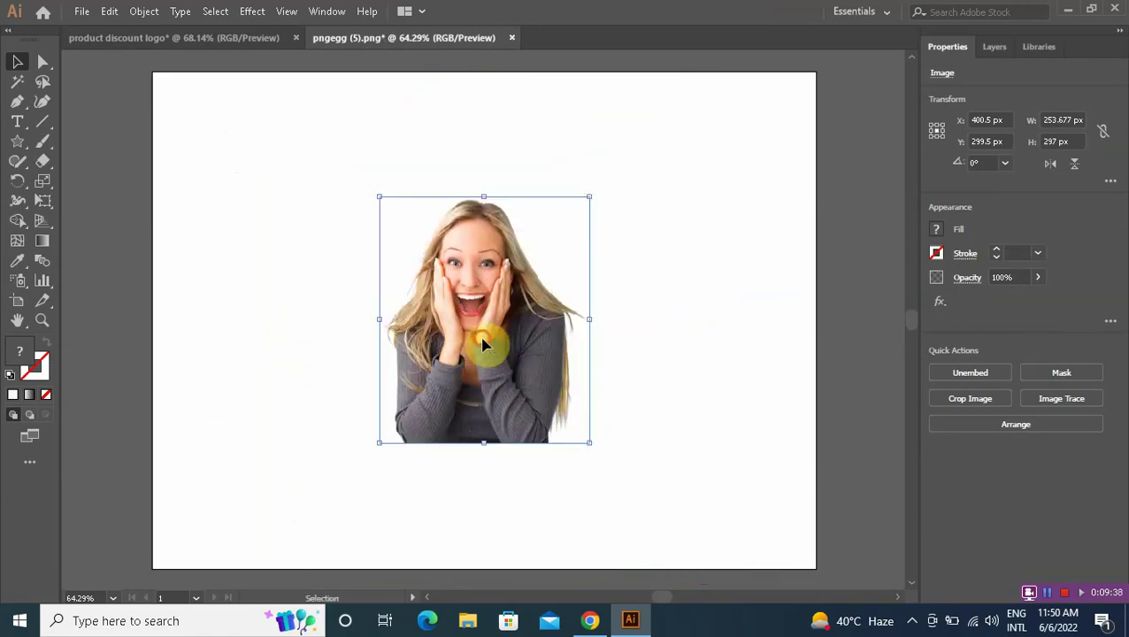
{"action": "left_click_drag", "start_coordinate": [487, 343], "coordinate": [483, 305]}
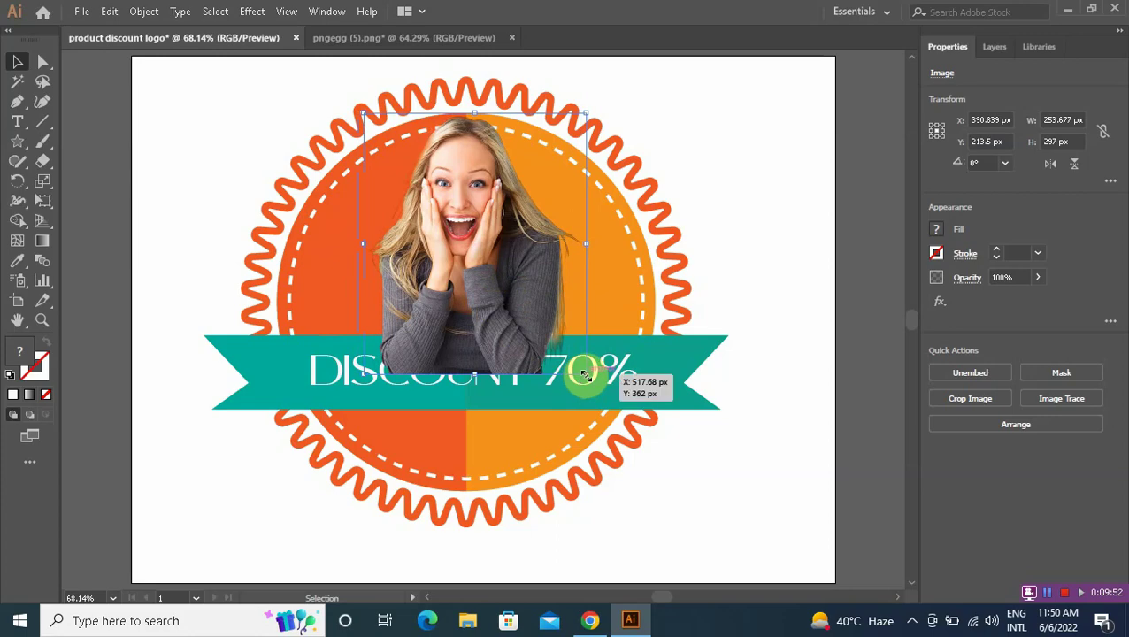
{"action": "left_click_drag", "start_coordinate": [584, 375], "coordinate": [571, 359]}
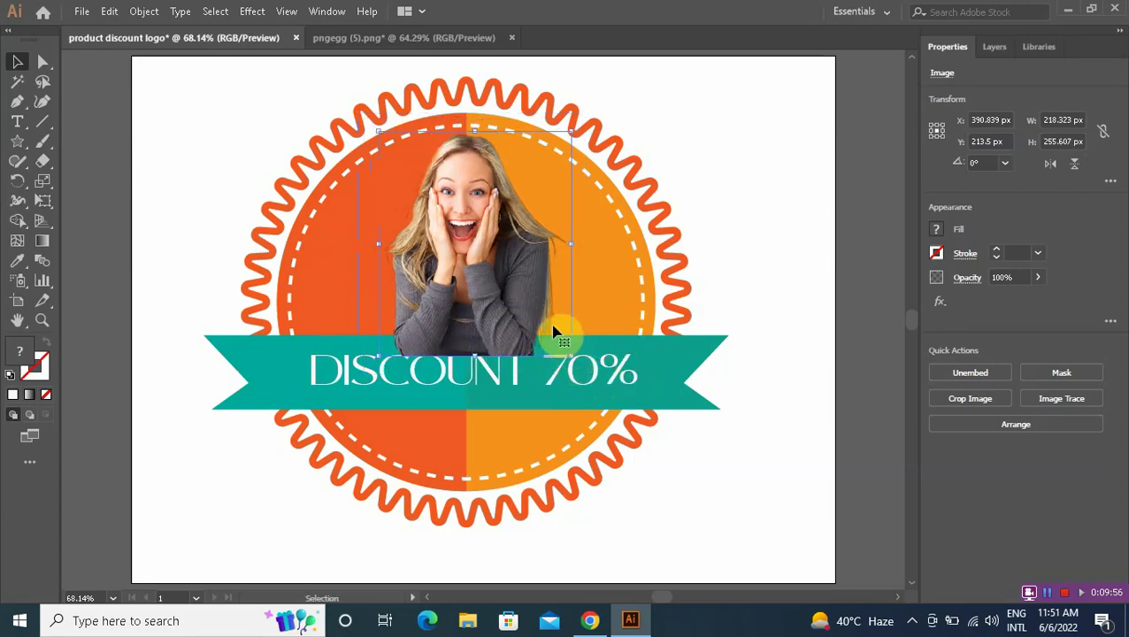
{"action": "left_click", "coordinate": [143, 131]}
Step: Select the woman's photo and send it one level backward in the stacking order
{"action": "right_click", "coordinate": [447, 246]}
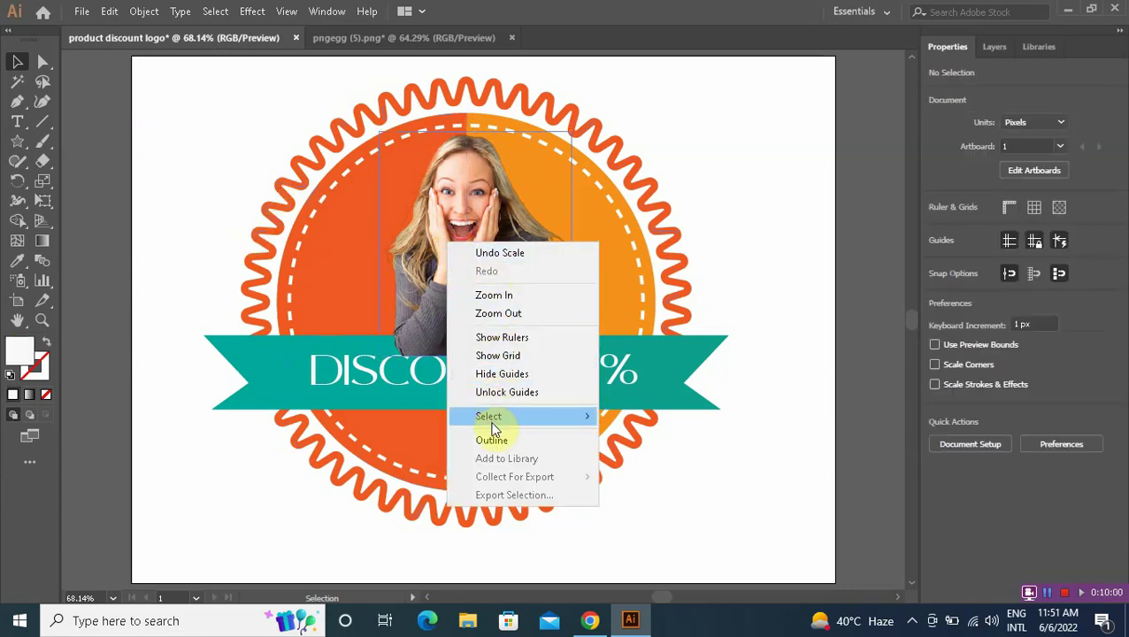
{"action": "left_click", "coordinate": [430, 245]}
{"action": "right_click", "coordinate": [451, 226]}
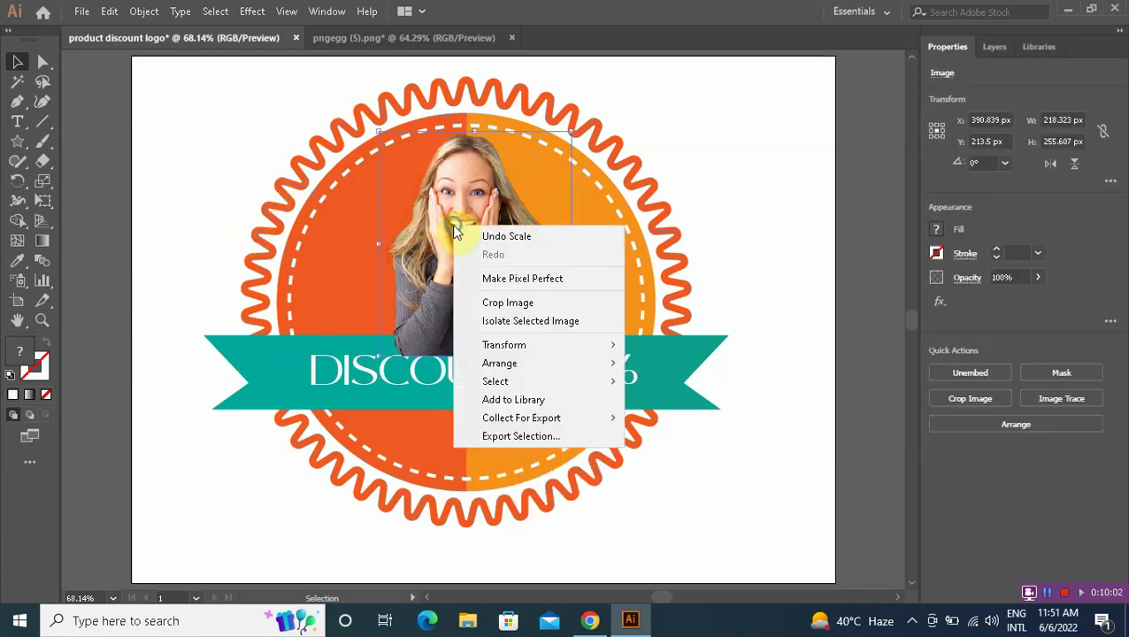
{"action": "mouse_move", "coordinate": [504, 364]}
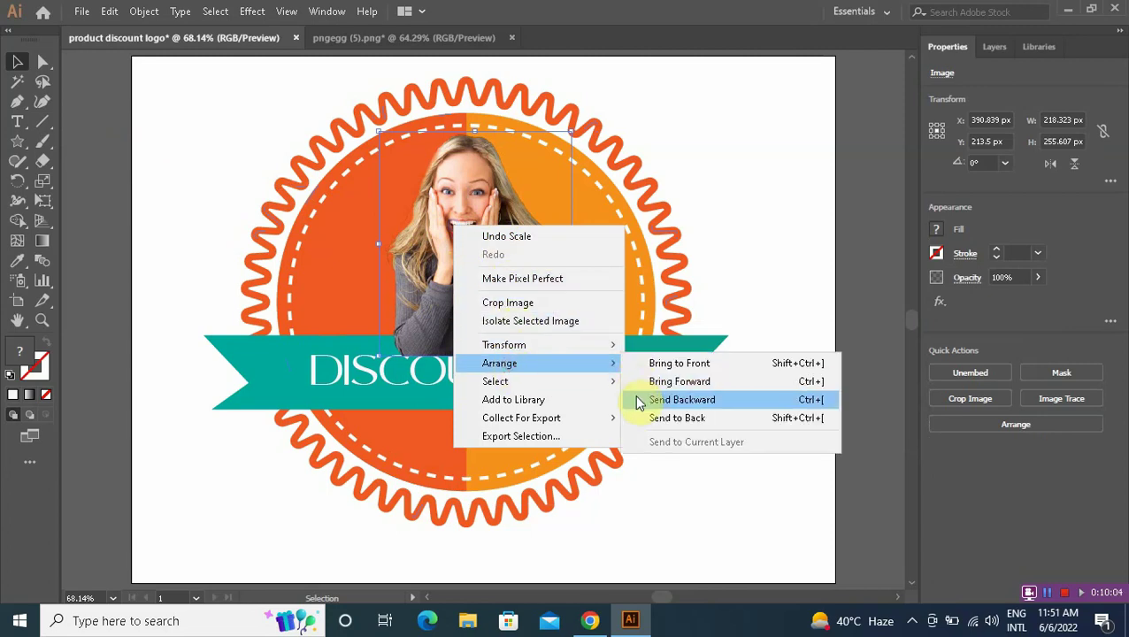
{"action": "left_click", "coordinate": [638, 399]}
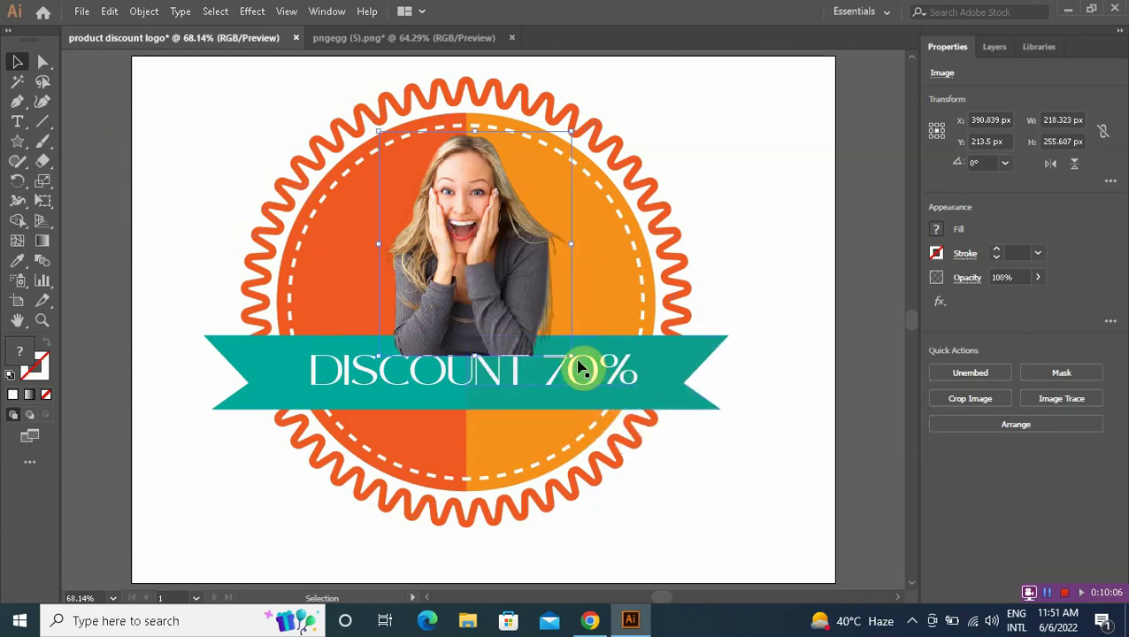
Step: Try sending the woman's photo to the very back of the artwork, and undo it
{"action": "right_click", "coordinate": [480, 303]}
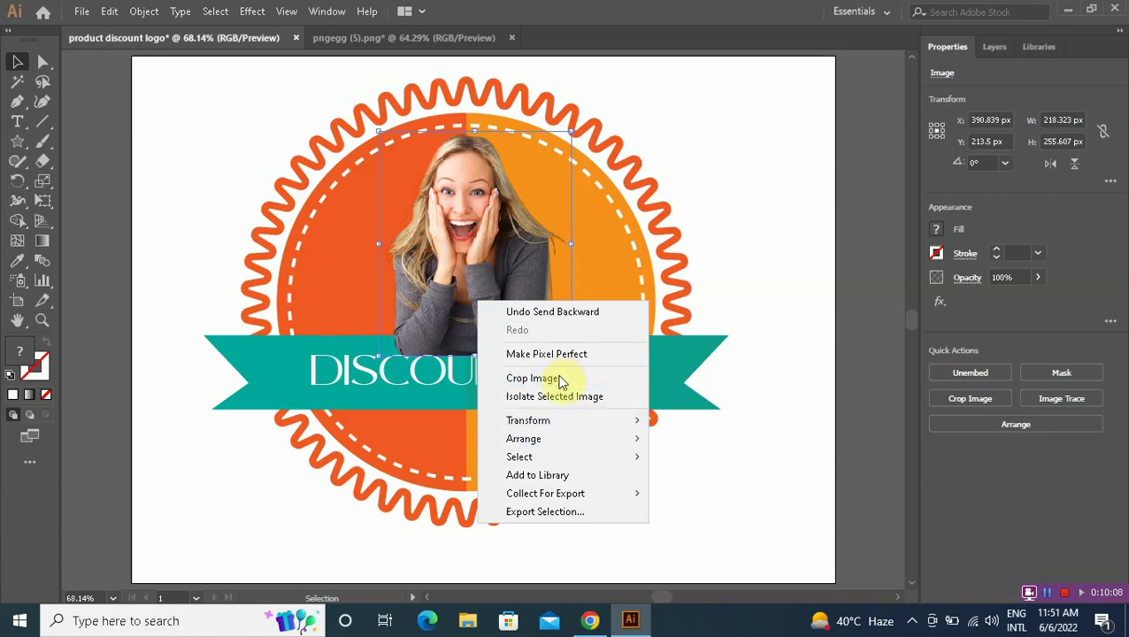
{"action": "mouse_move", "coordinate": [575, 437]}
{"action": "left_click", "coordinate": [665, 492]}
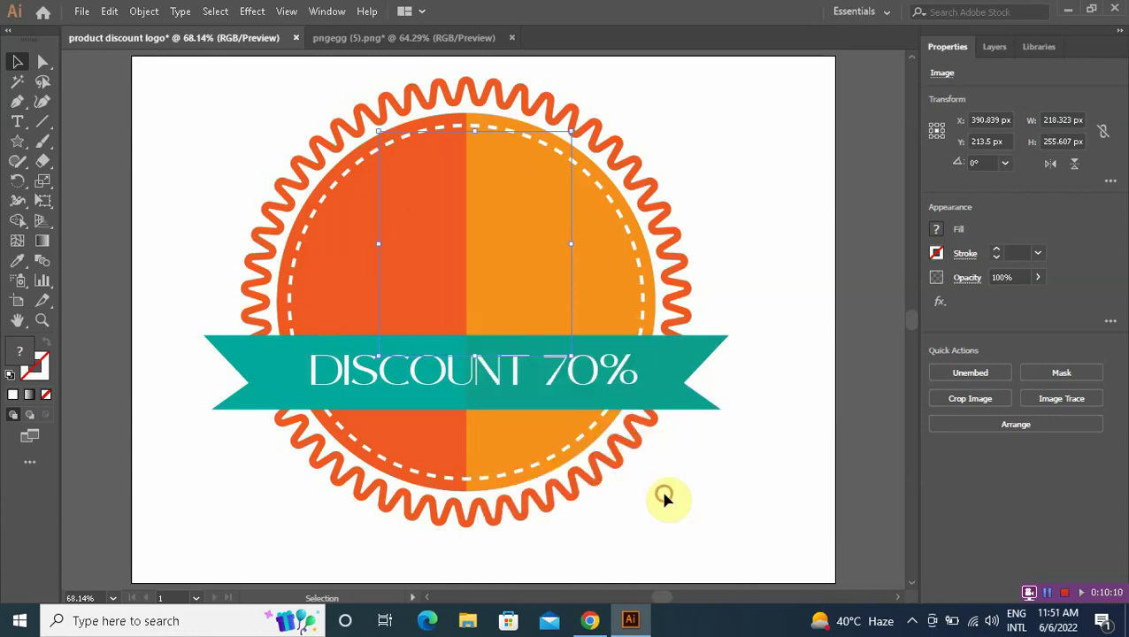
{"action": "key", "text": "ctrl+z"}
Step: Send the woman's photo two more levels backward so it sits behind both ribbon halves, and deselect it
{"action": "right_click", "coordinate": [469, 297]}
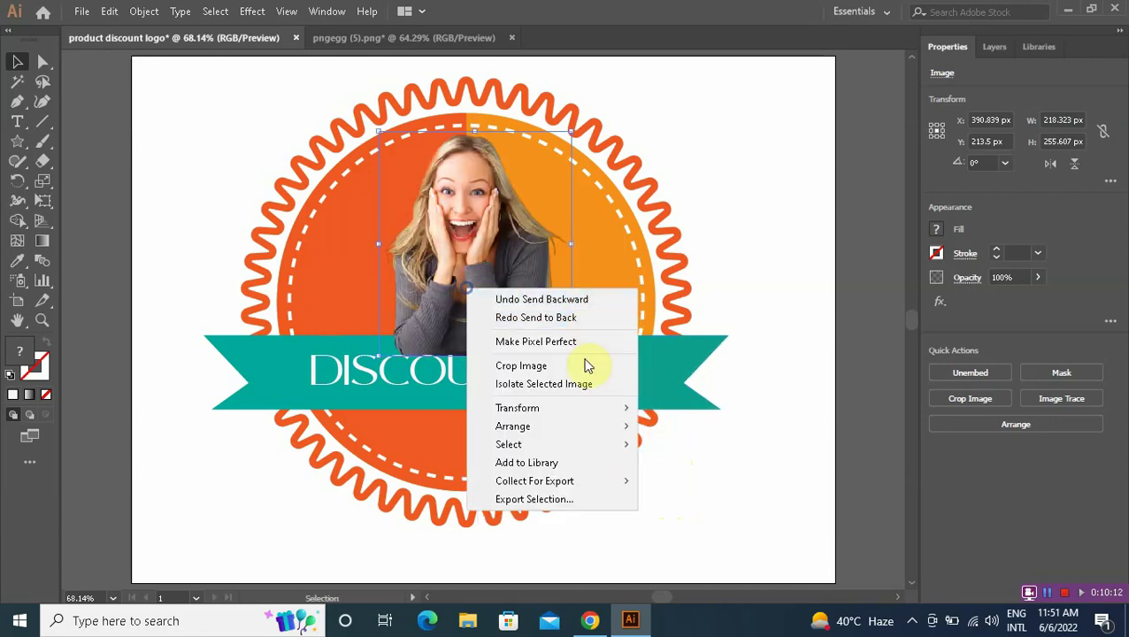
{"action": "mouse_move", "coordinate": [577, 426]}
{"action": "left_click", "coordinate": [683, 459]}
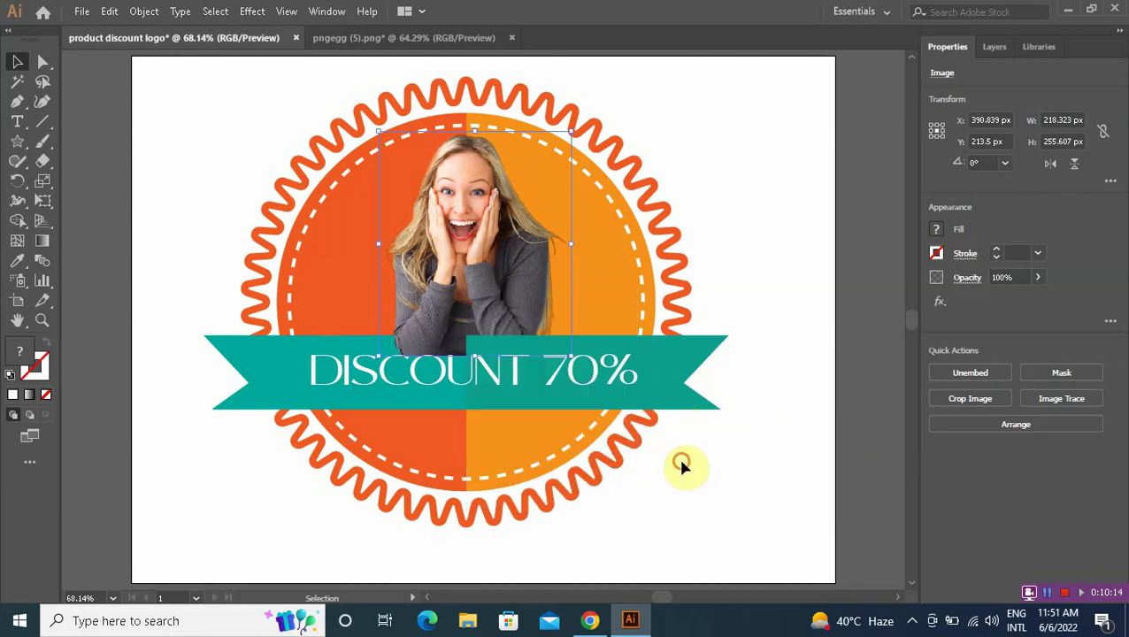
{"action": "right_click", "coordinate": [480, 299]}
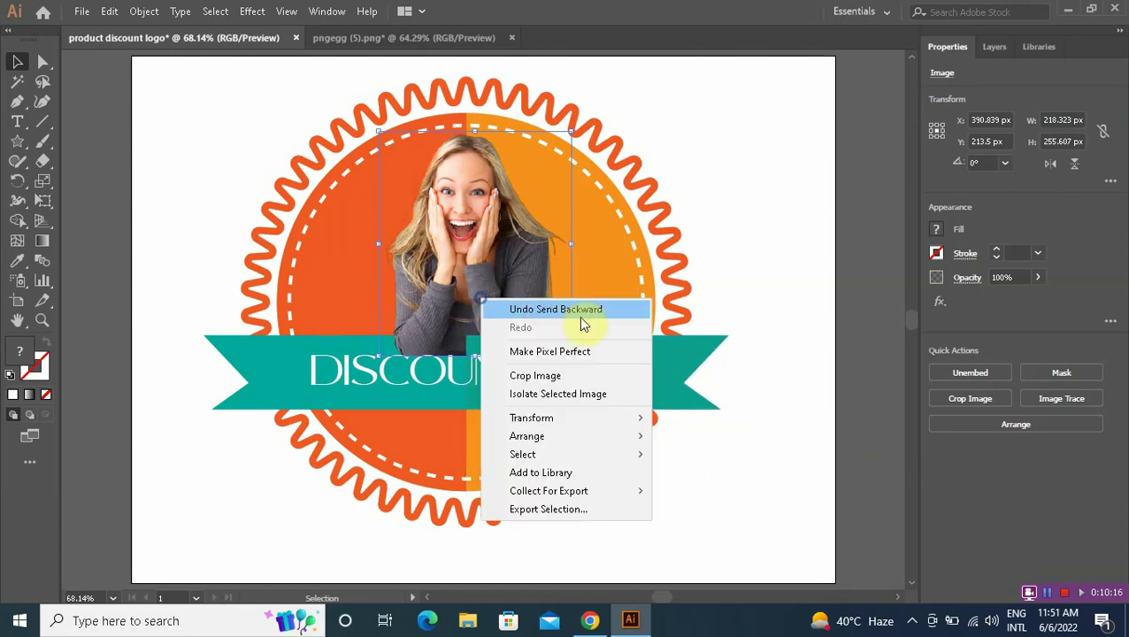
{"action": "left_click", "coordinate": [574, 438]}
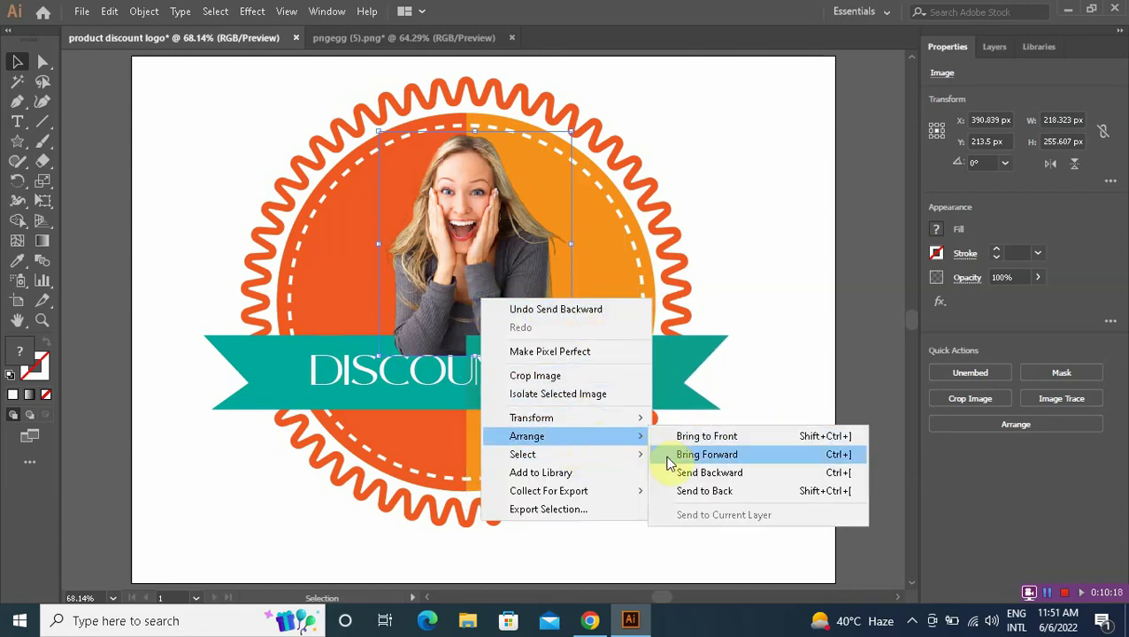
{"action": "left_click", "coordinate": [670, 473]}
{"action": "left_click", "coordinate": [717, 173]}
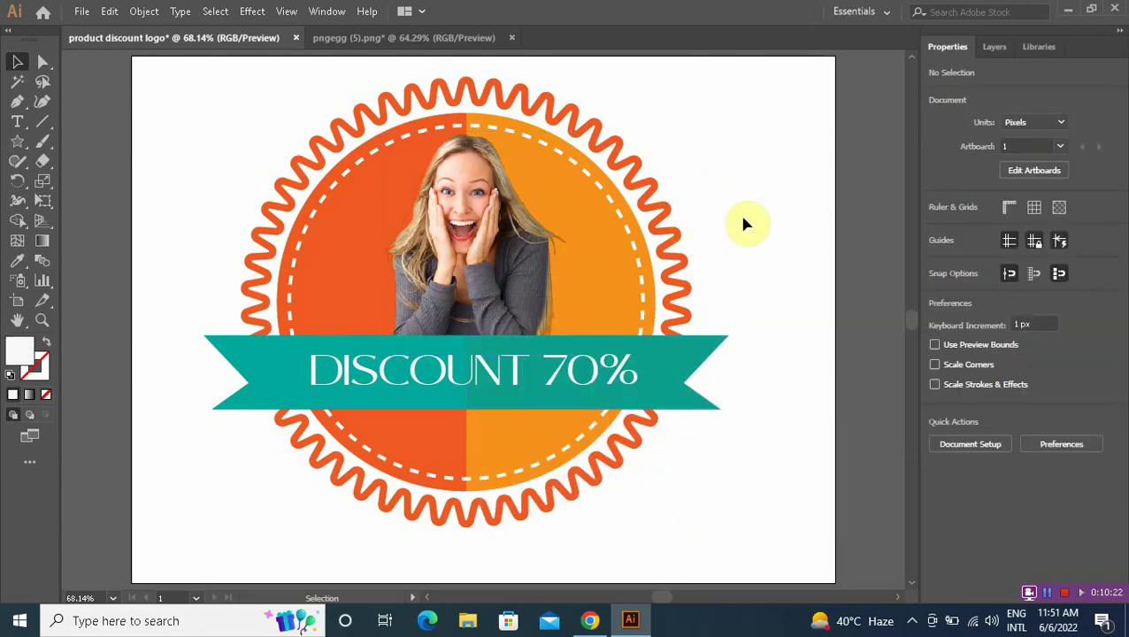
{"action": "key", "text": "a"}
{"action": "key", "text": "v"}
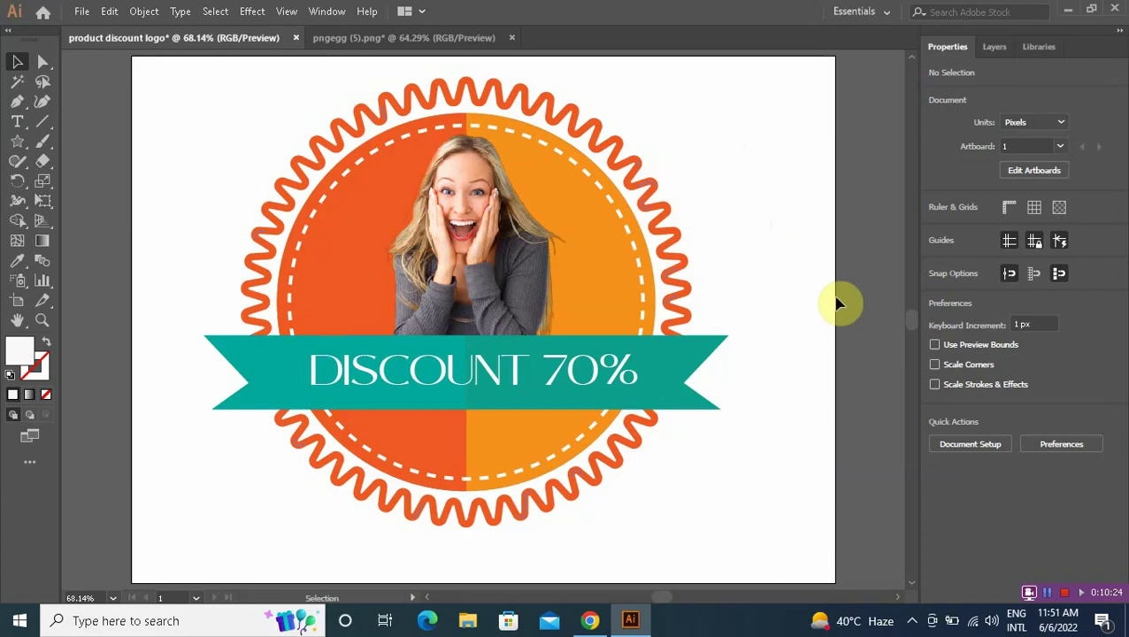